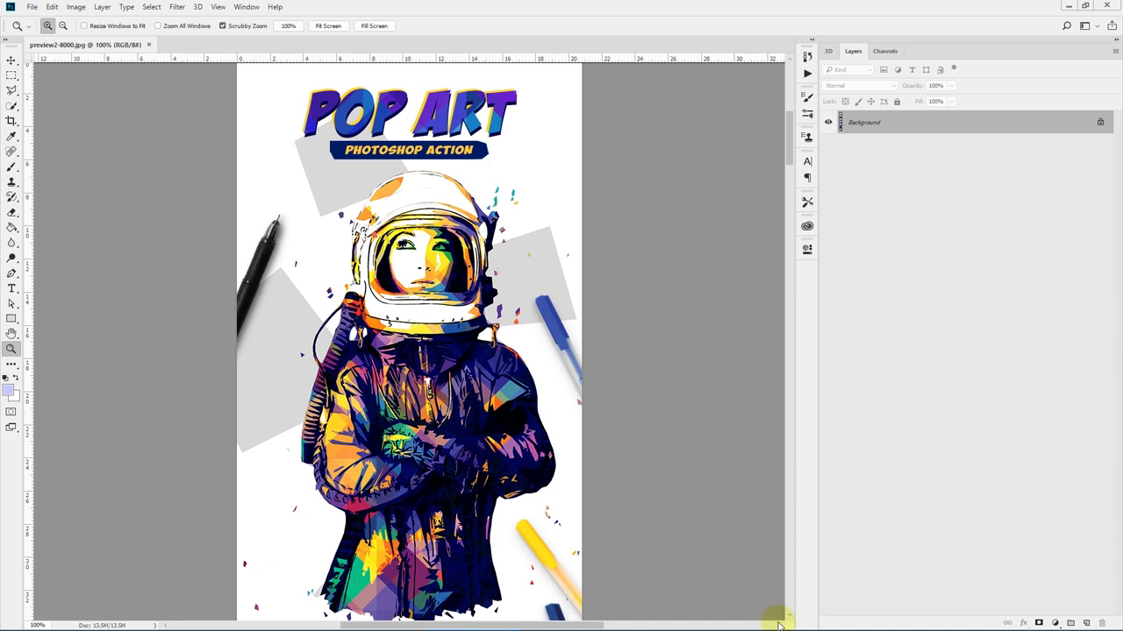
- Open the astronaut photo 1.jpg from the test folder in the Photos viewer
{"action": "left_click", "coordinate": [263, 625]}
{"action": "double_click", "coordinate": [303, 156]}
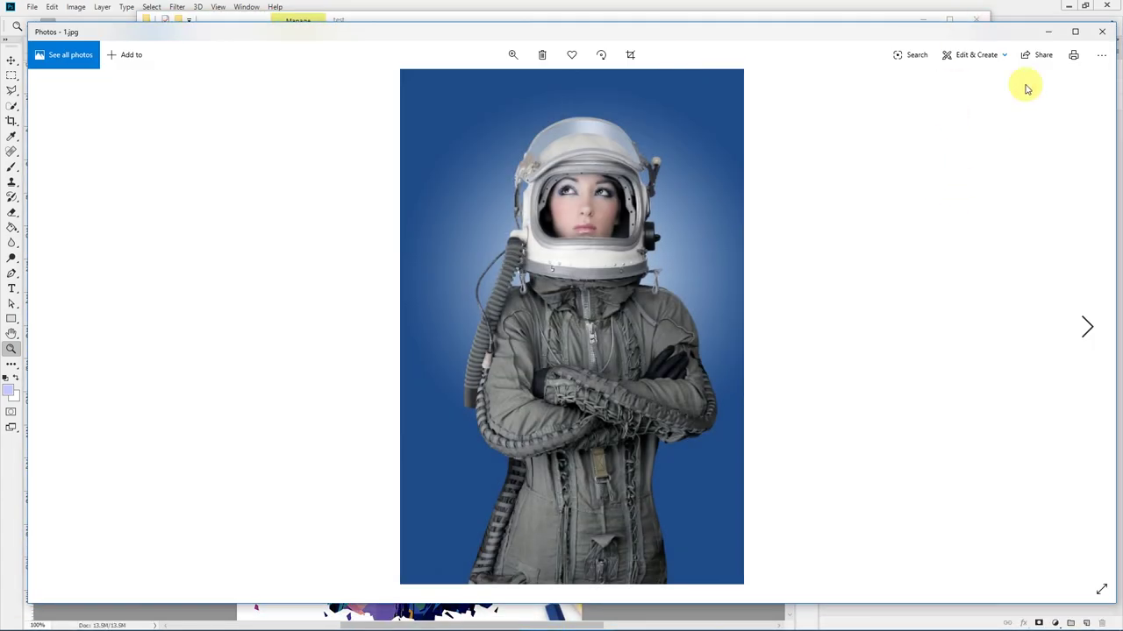
- Maximize the Photos viewer and browse through 2.jpg to the pop-art astronaut 3.jpg, zooming in and out
{"action": "left_click", "coordinate": [1074, 32]}
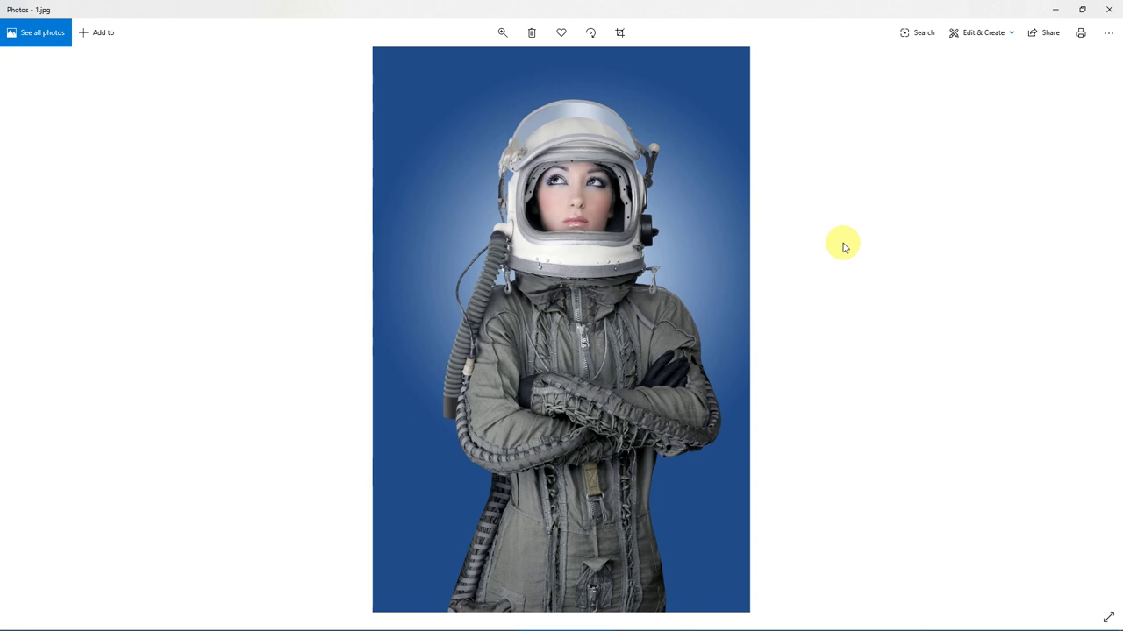
{"action": "key", "text": "Right"}
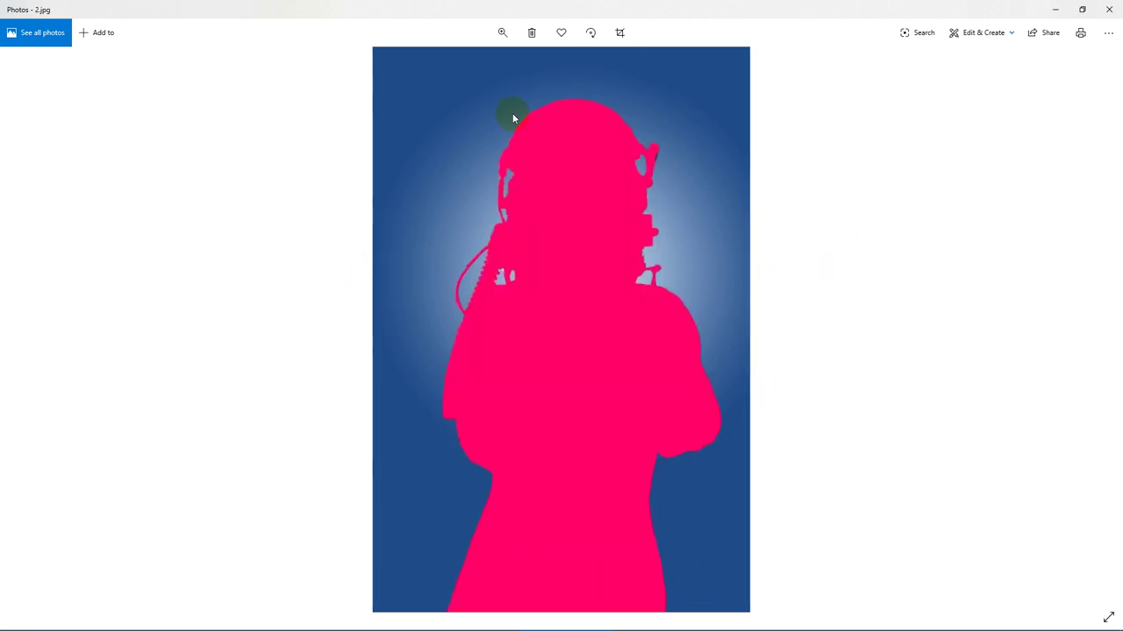
{"action": "key", "text": "Right"}
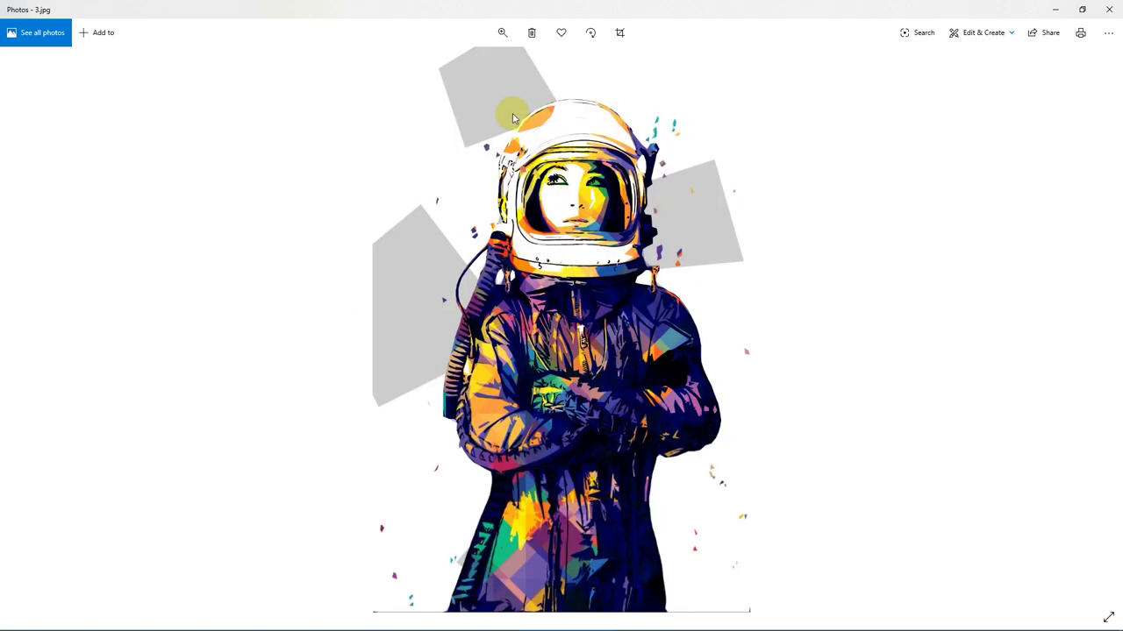
{"action": "scroll", "coordinate": [605, 226], "scroll_direction": "up", "scroll_amount": 4}
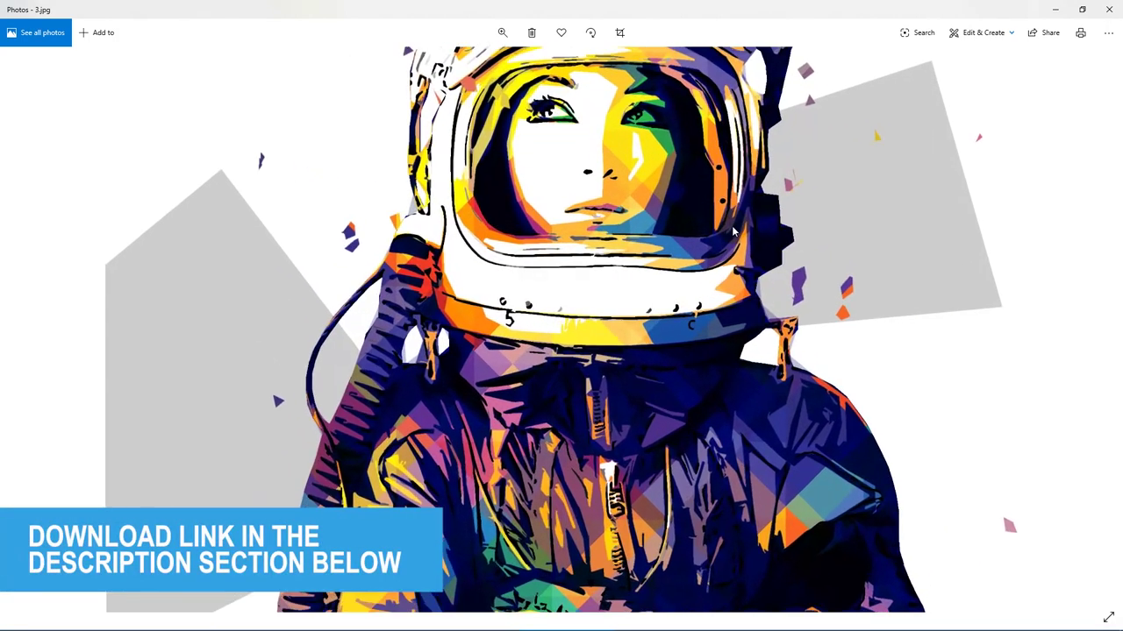
{"action": "scroll", "coordinate": [805, 206], "scroll_direction": "down", "scroll_amount": 3}
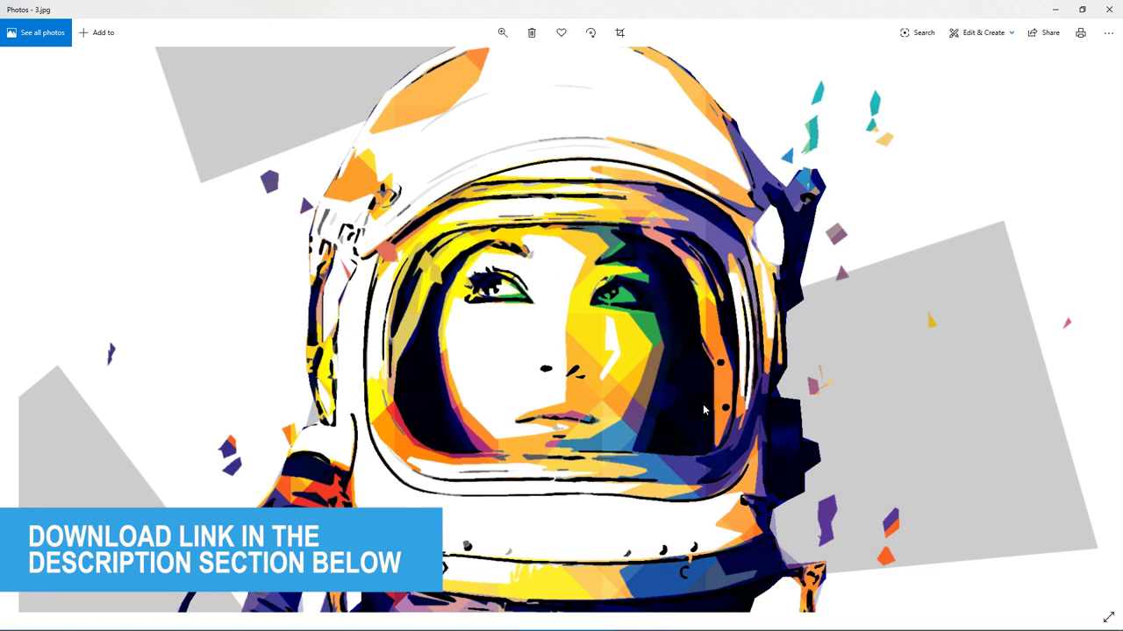
{"action": "scroll", "coordinate": [704, 409], "scroll_direction": "down", "scroll_amount": 2}
- Browse the mailbox images 4.jpg through 7.jpg, then on to the portrait 8.jpg
{"action": "key", "text": "Right"}
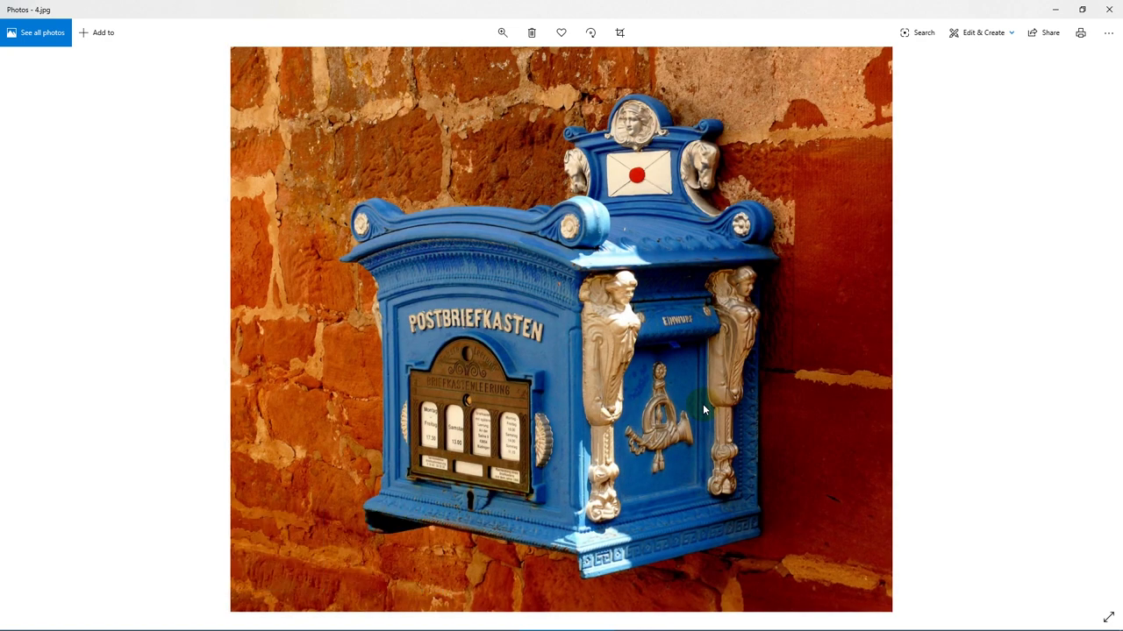
{"action": "key", "text": "Right"}
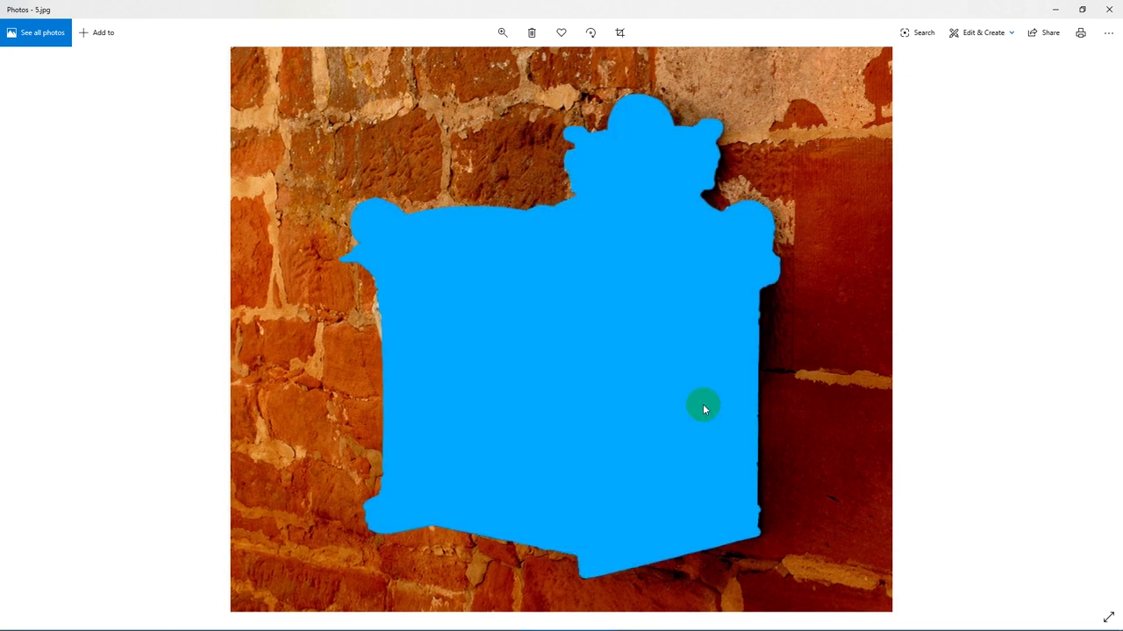
{"action": "key", "text": "Right"}
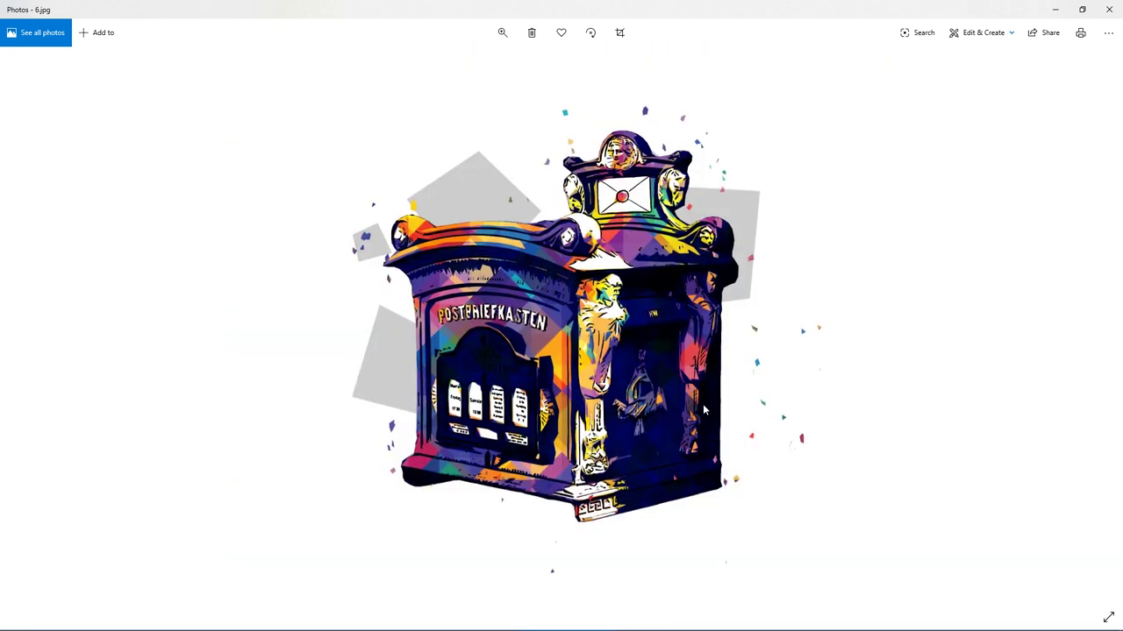
{"action": "scroll", "coordinate": [702, 403], "scroll_direction": "up", "scroll_amount": 3}
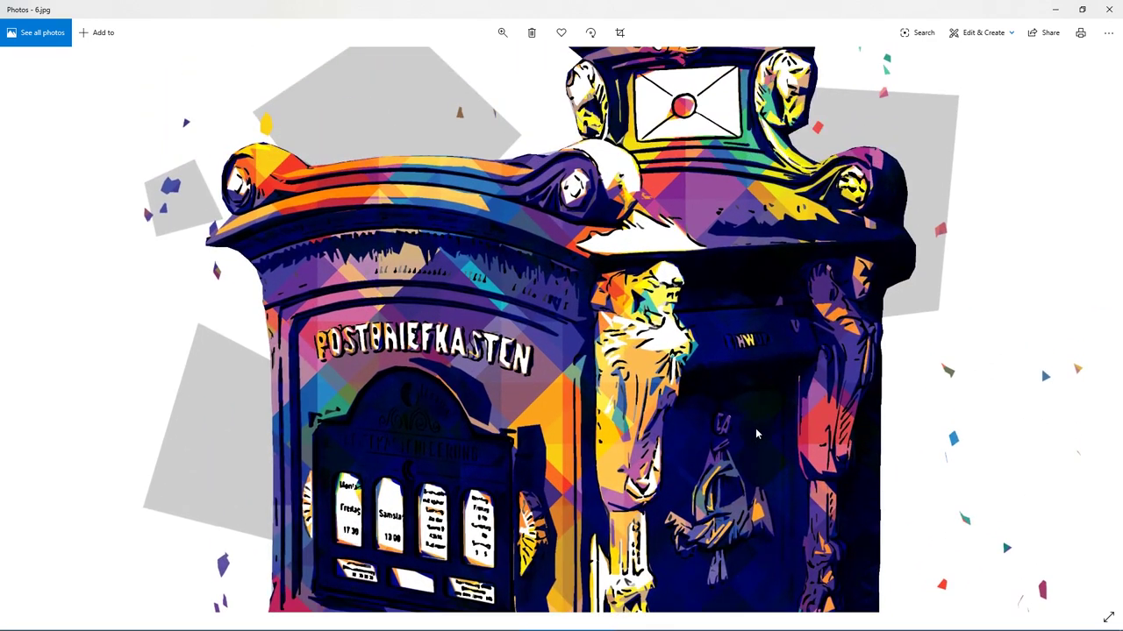
{"action": "key", "text": "Right"}
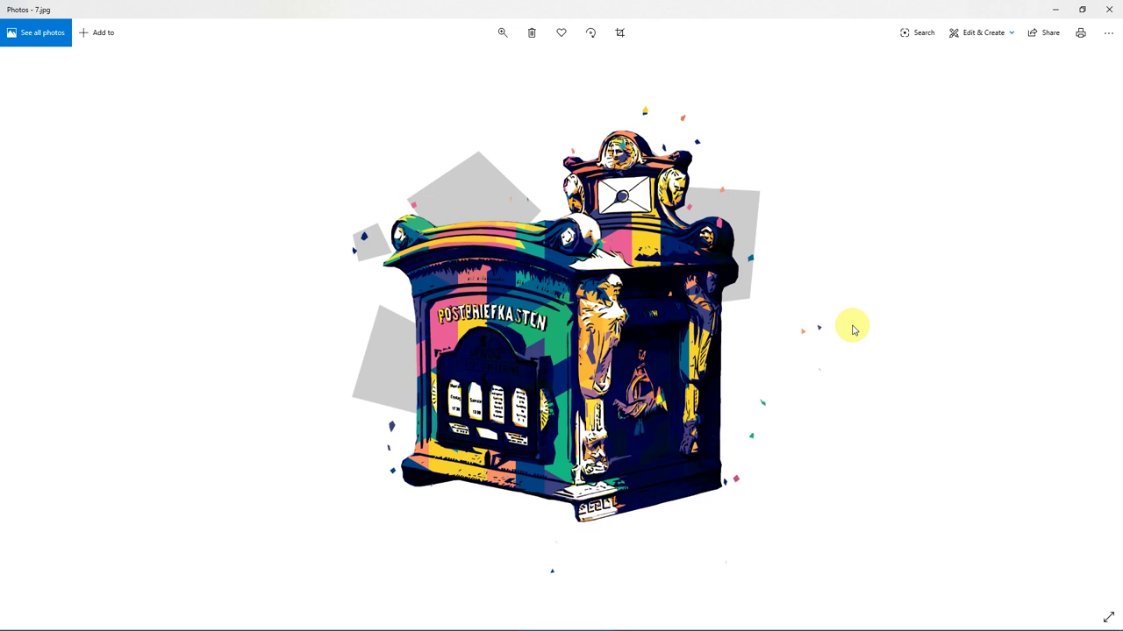
{"action": "key", "text": "Right"}
- Browse from the red-masked portrait 9.jpg through the bus and football images to 15.jpg
{"action": "key", "text": "Right"}
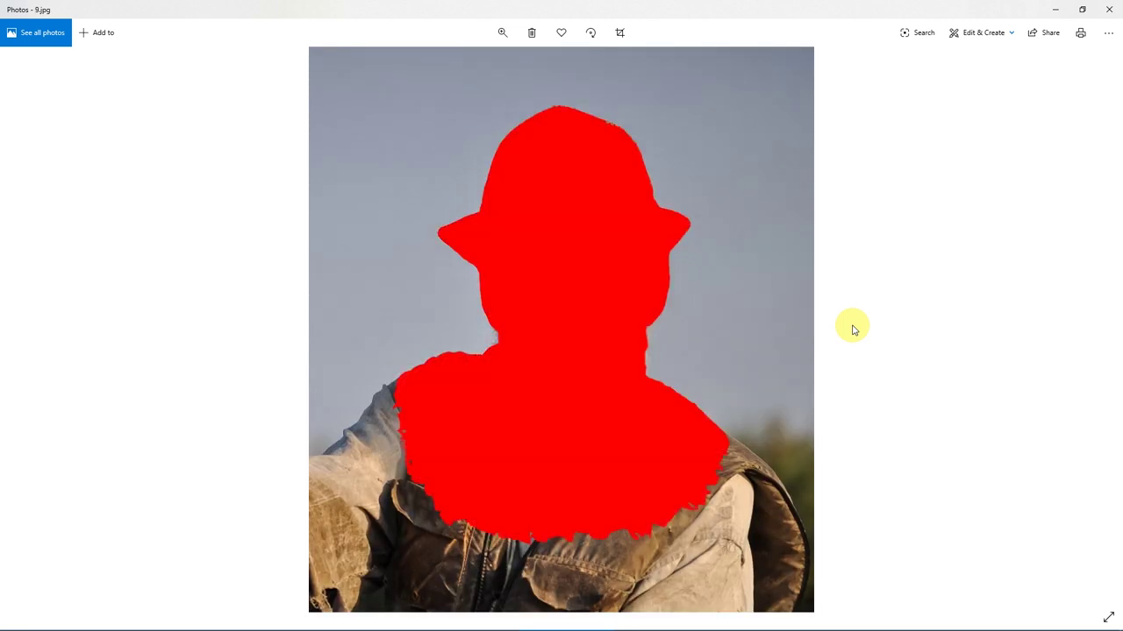
{"action": "key", "text": "Right"}
{"action": "scroll", "coordinate": [627, 278], "scroll_direction": "up", "scroll_amount": 2}
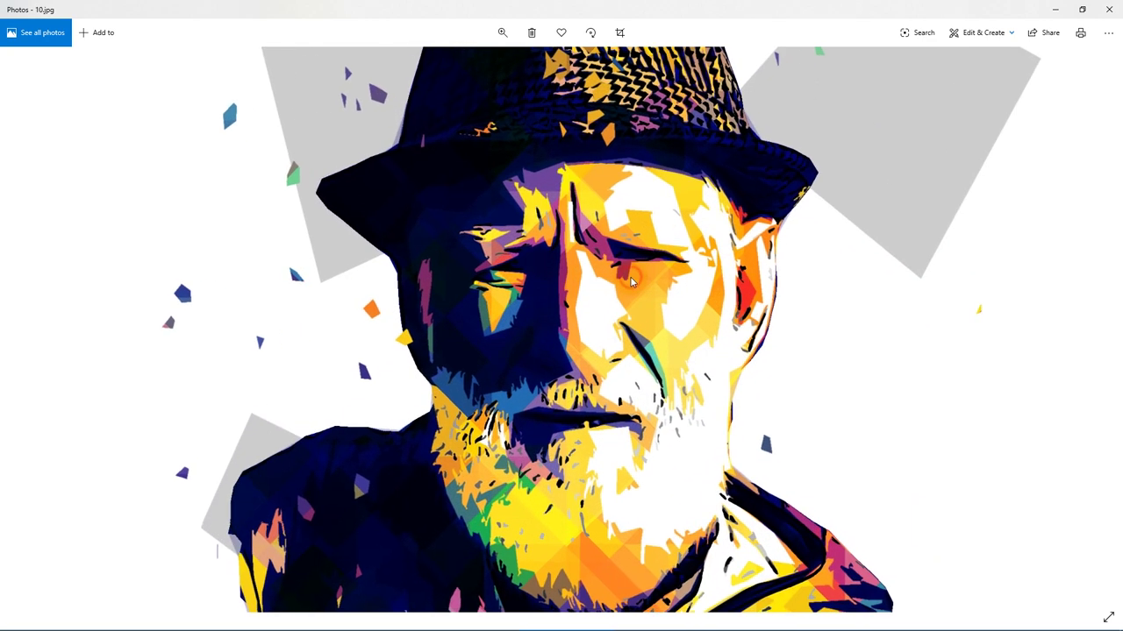
{"action": "scroll", "coordinate": [724, 364], "scroll_direction": "down", "scroll_amount": 3}
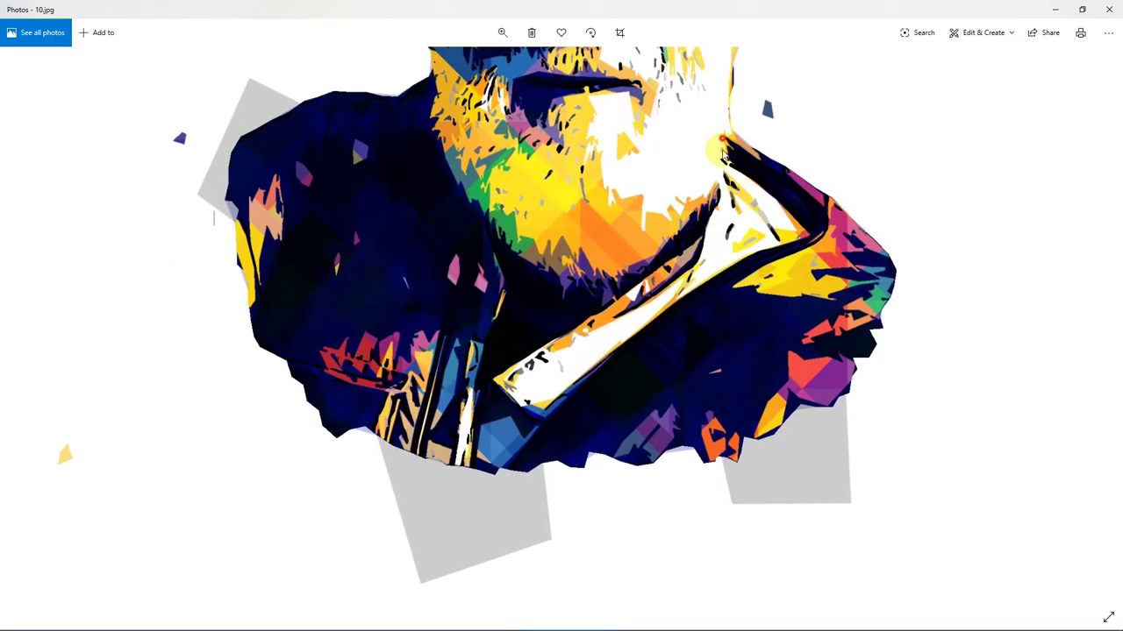
{"action": "scroll", "coordinate": [713, 404], "scroll_direction": "up", "scroll_amount": 2}
{"action": "scroll", "coordinate": [712, 404], "scroll_direction": "down", "scroll_amount": 3}
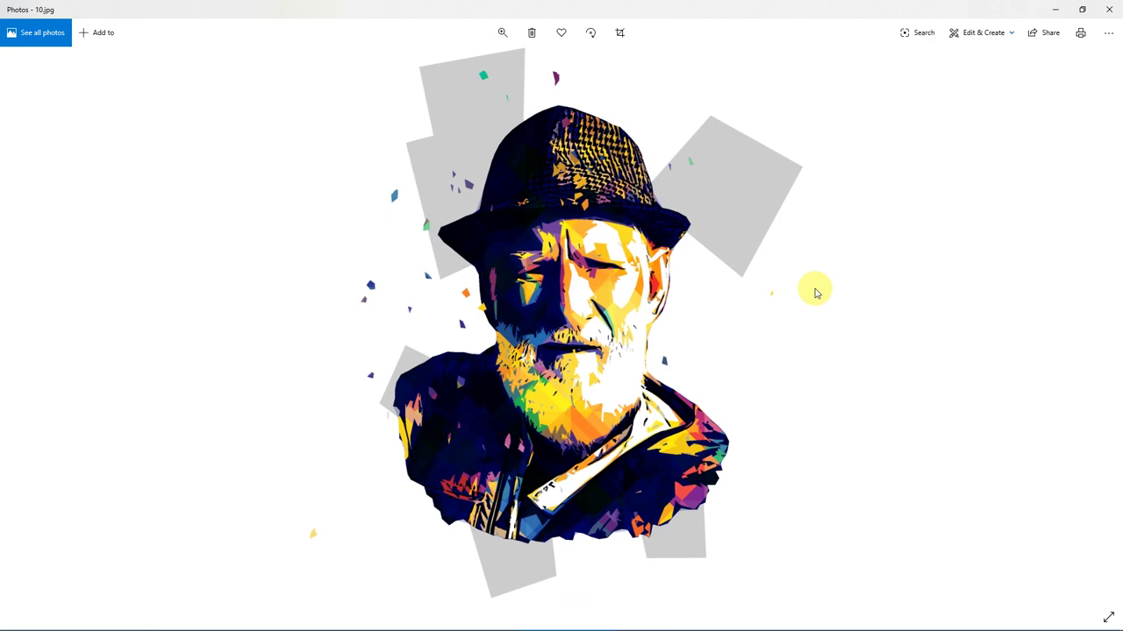
{"action": "key", "text": "Right"}
{"action": "key", "text": "Right"}
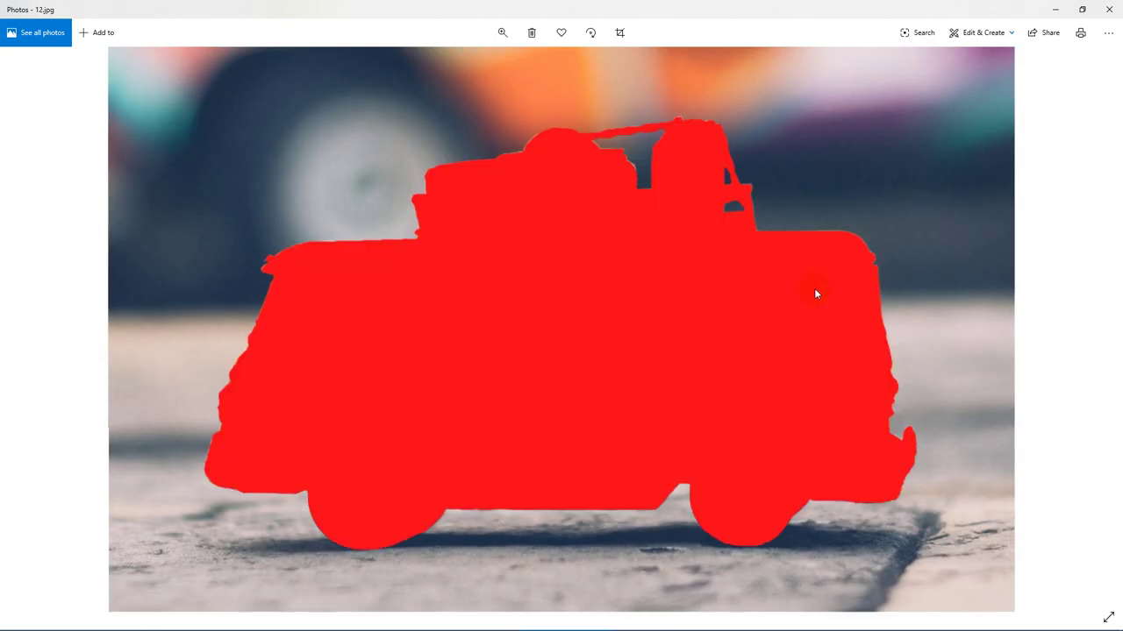
{"action": "key", "text": "Right"}
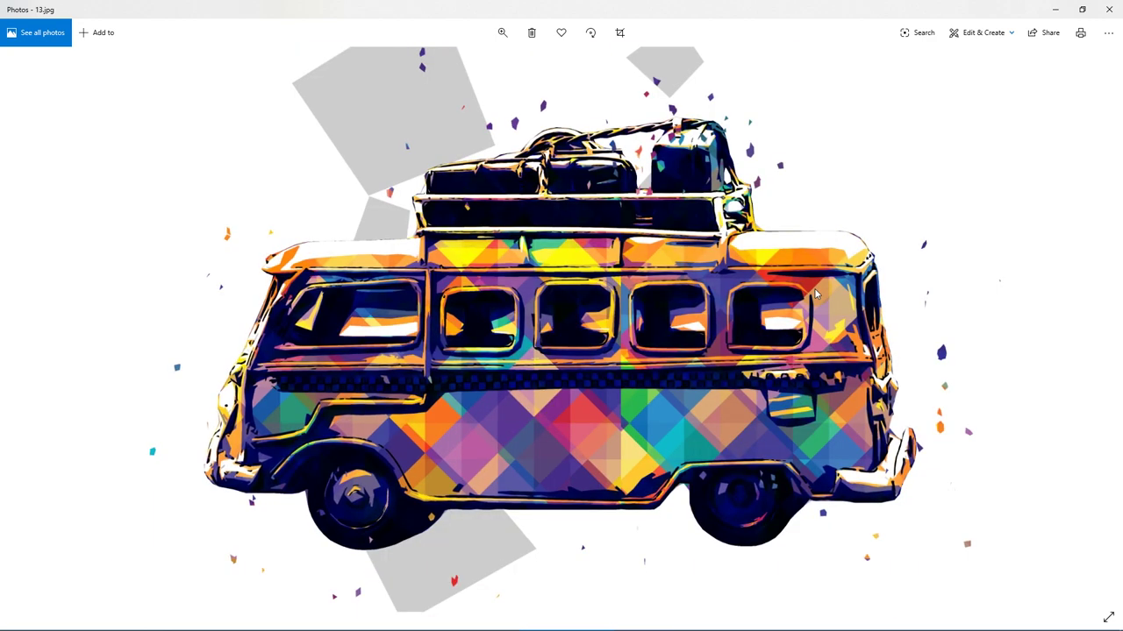
{"action": "key", "text": "Right"}
{"action": "key", "text": "Right"}
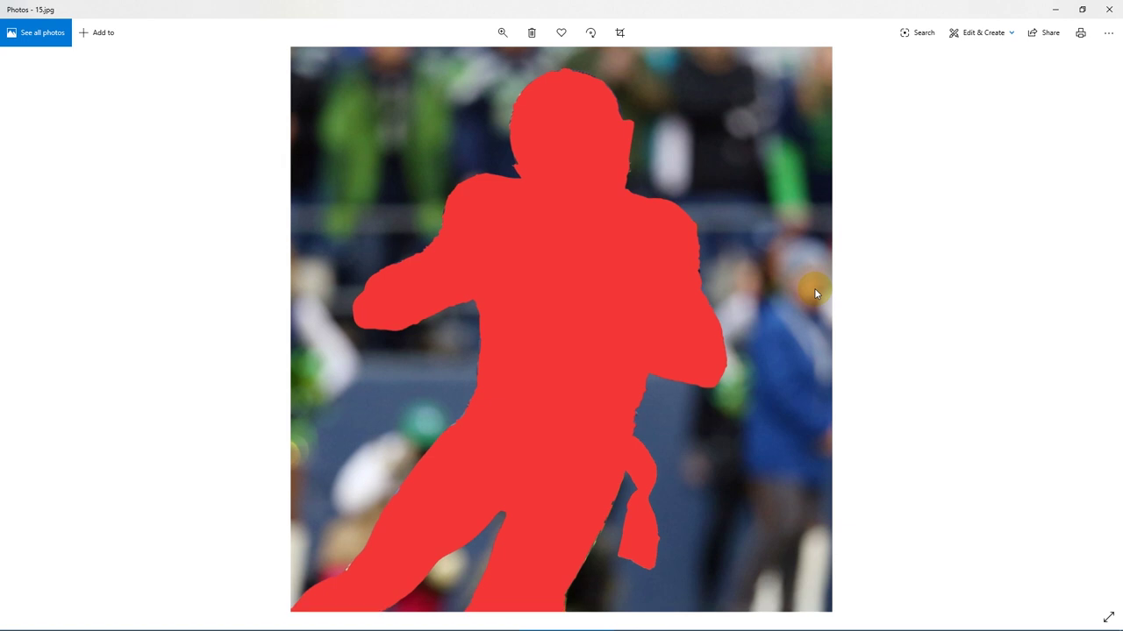
{"action": "key", "text": "Right"}
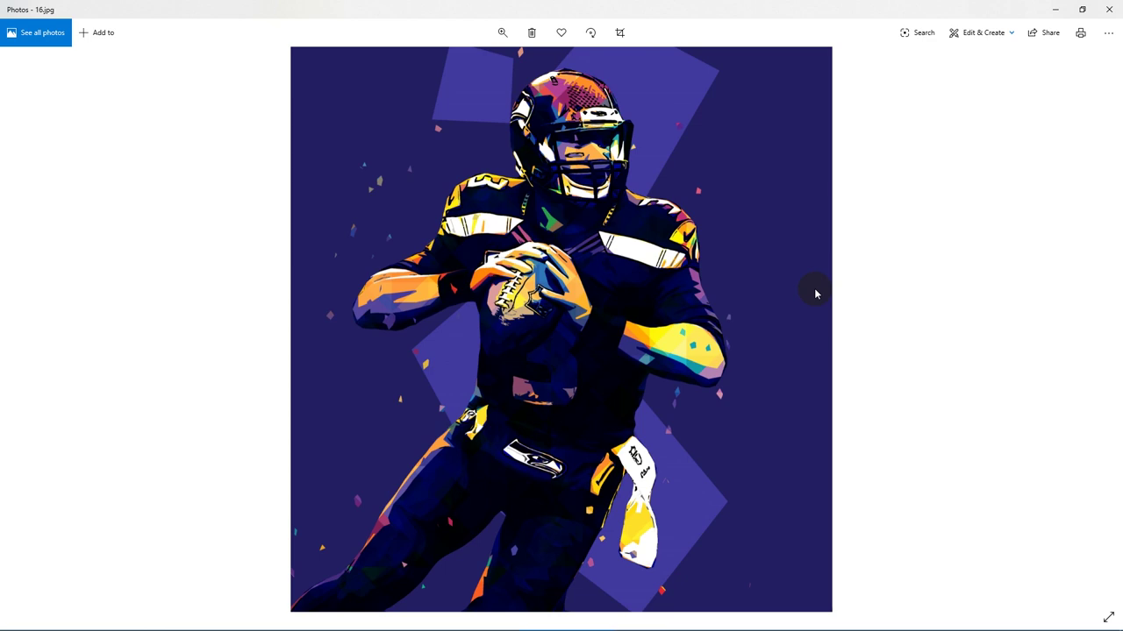
- Browse the robot, car, bird and portrait images 17.jpg to 26.jpg, then close the viewer
{"action": "key", "text": "Right"}
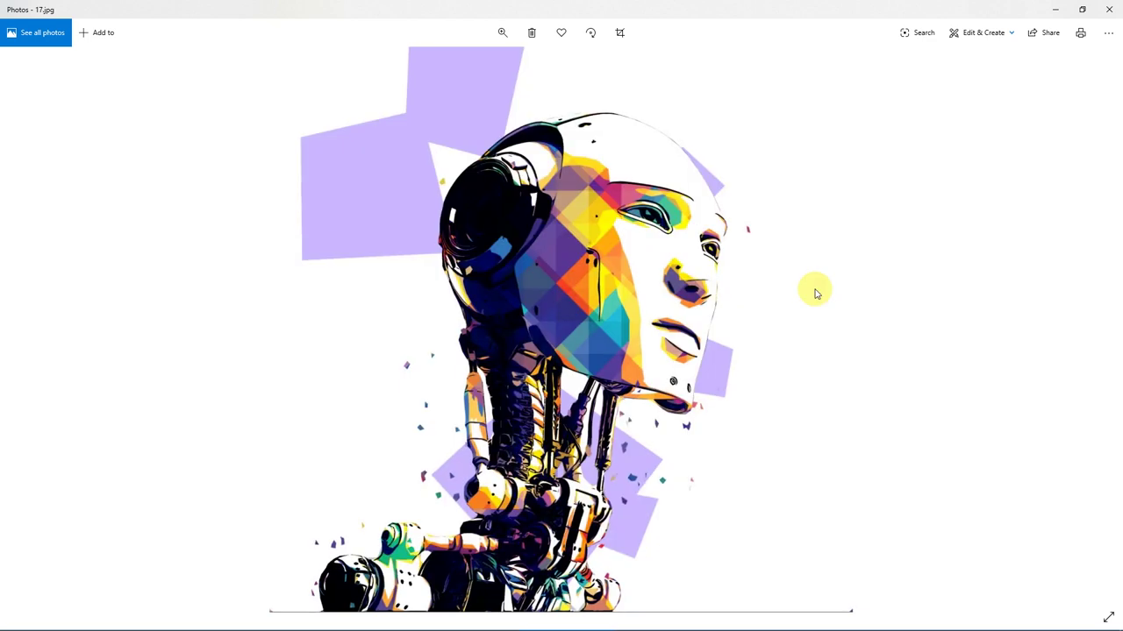
{"action": "key", "text": "Right"}
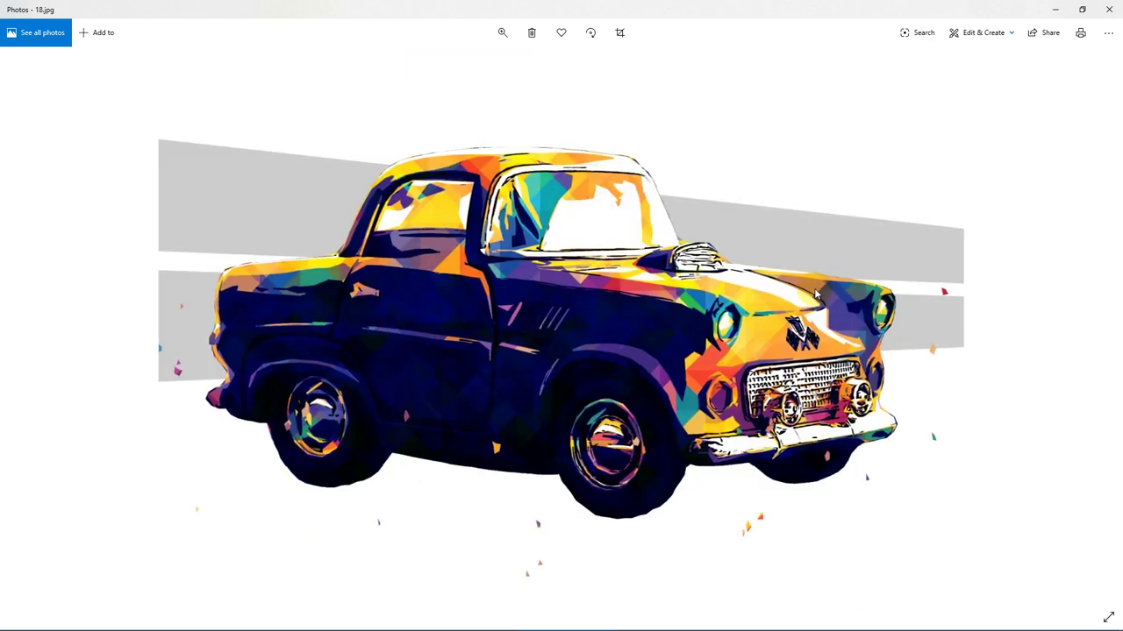
{"action": "key", "text": "Right"}
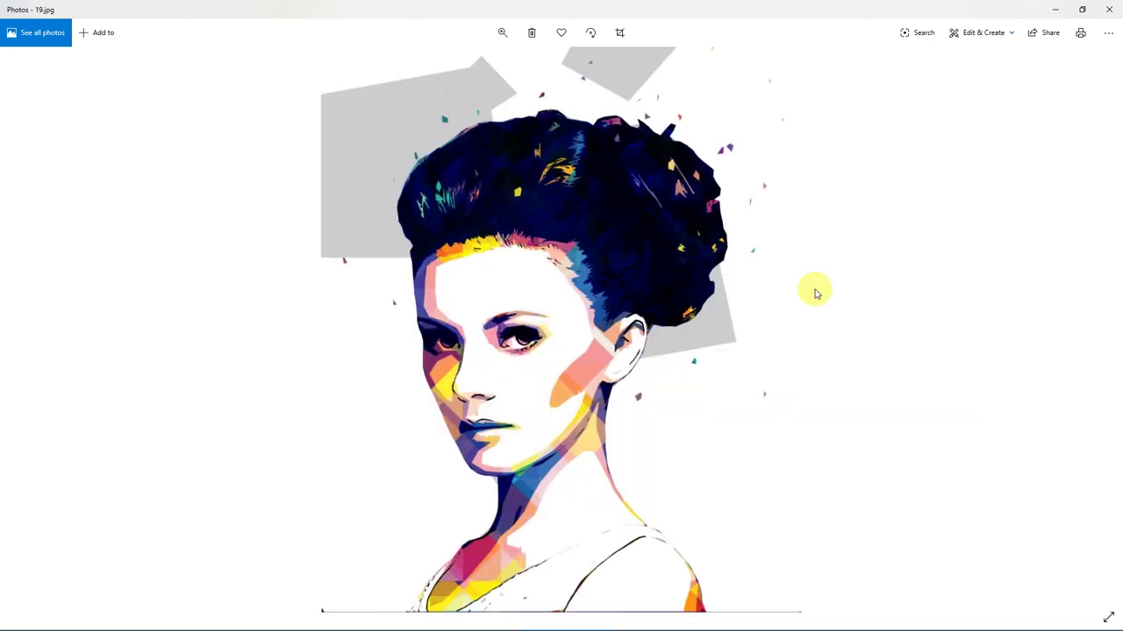
{"action": "key", "text": "Right"}
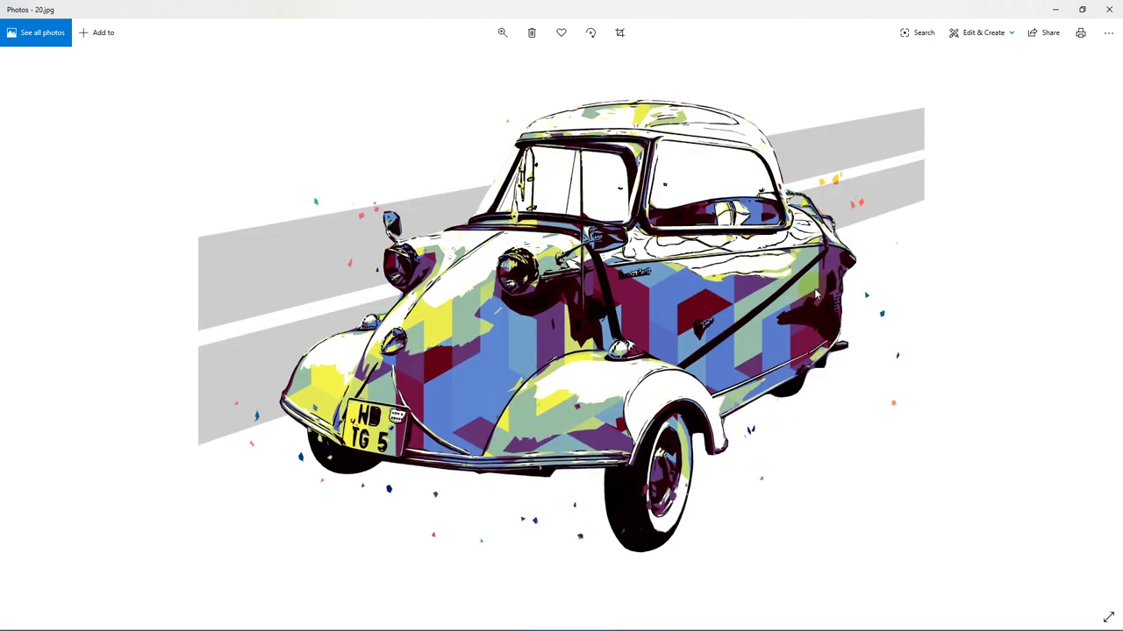
{"action": "key", "text": "Right"}
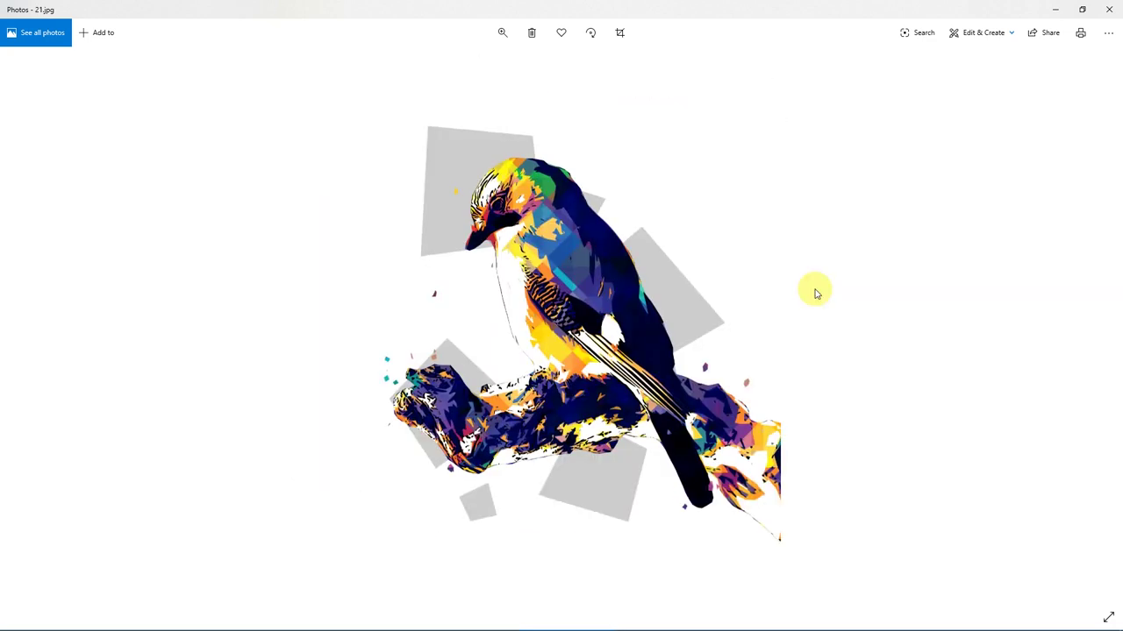
{"action": "key", "text": "Right"}
{"action": "key", "text": "Right"}
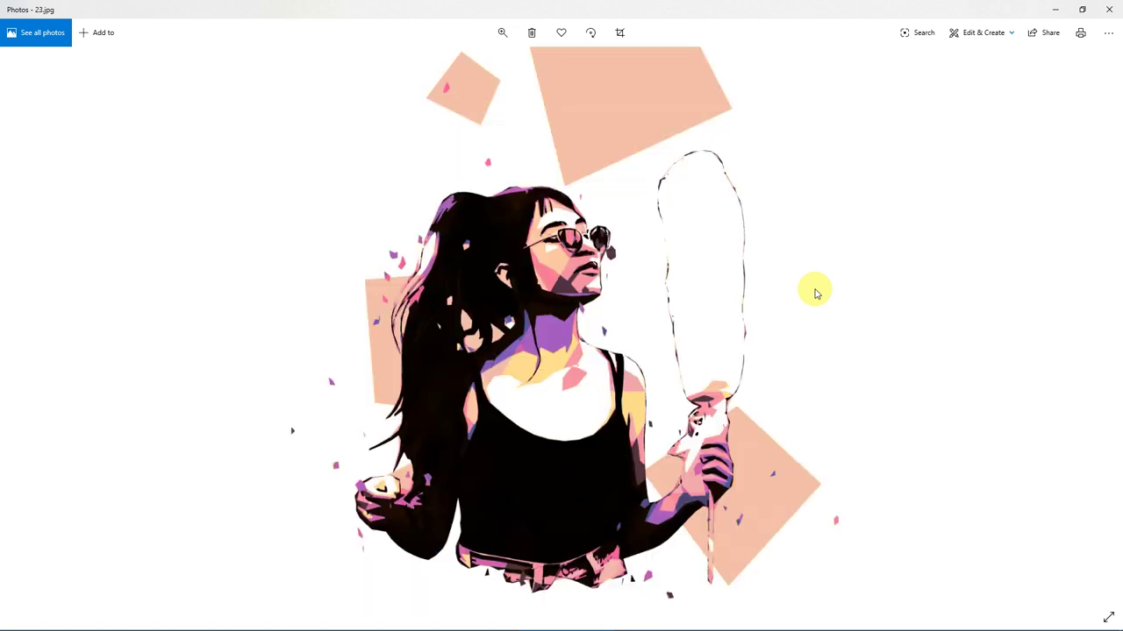
{"action": "key", "text": "Right"}
{"action": "key", "text": "Right"}
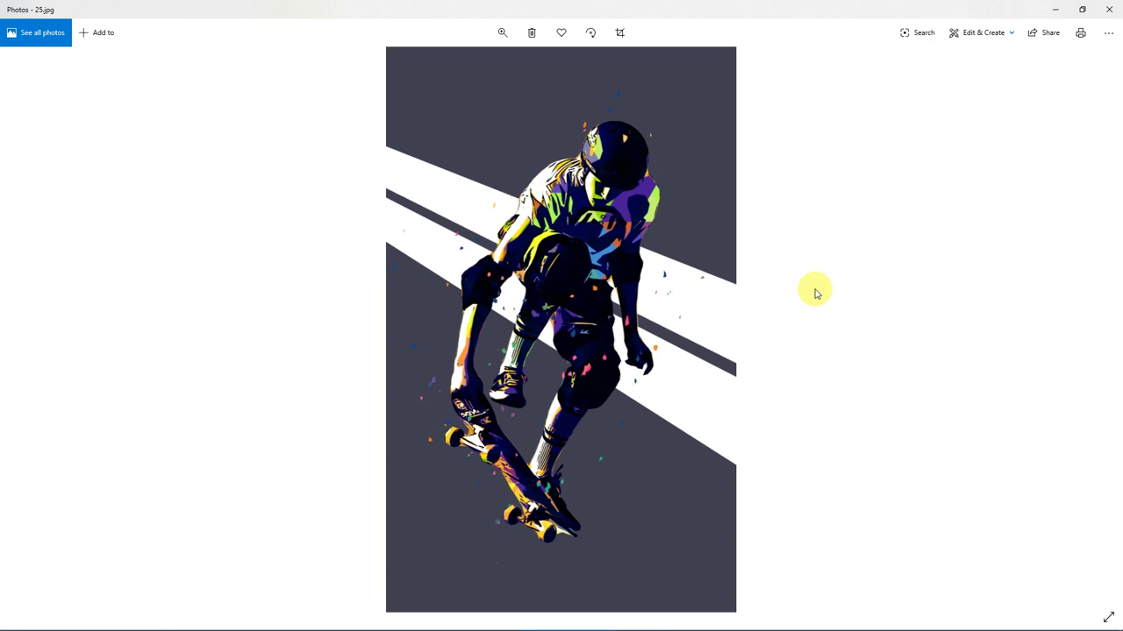
{"action": "key", "text": "Right"}
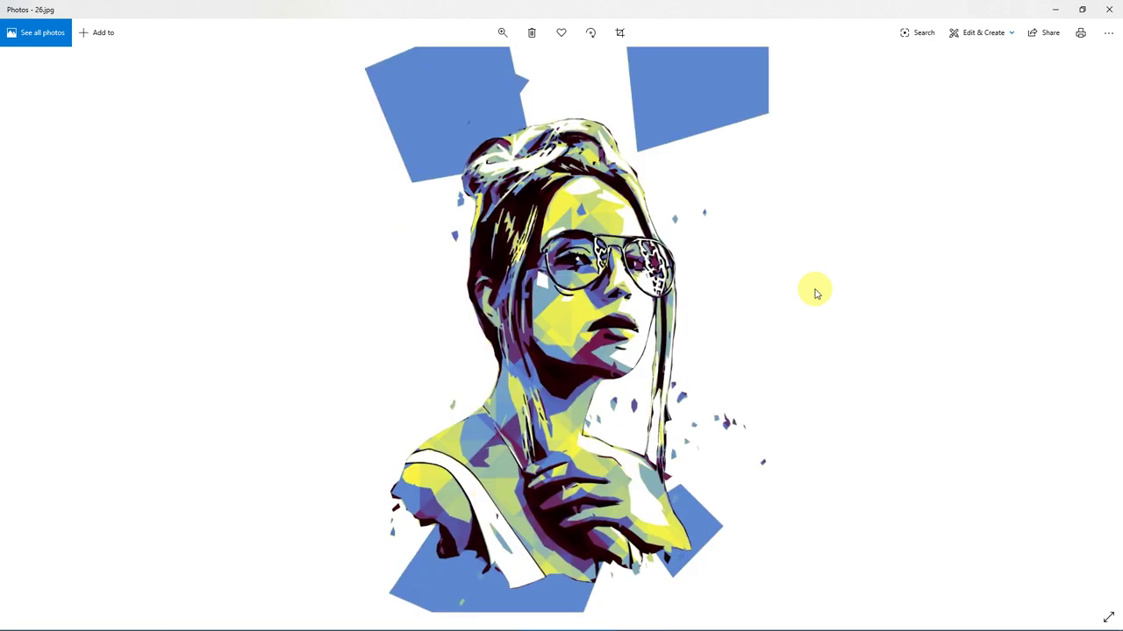
{"action": "left_click", "coordinate": [1109, 9]}
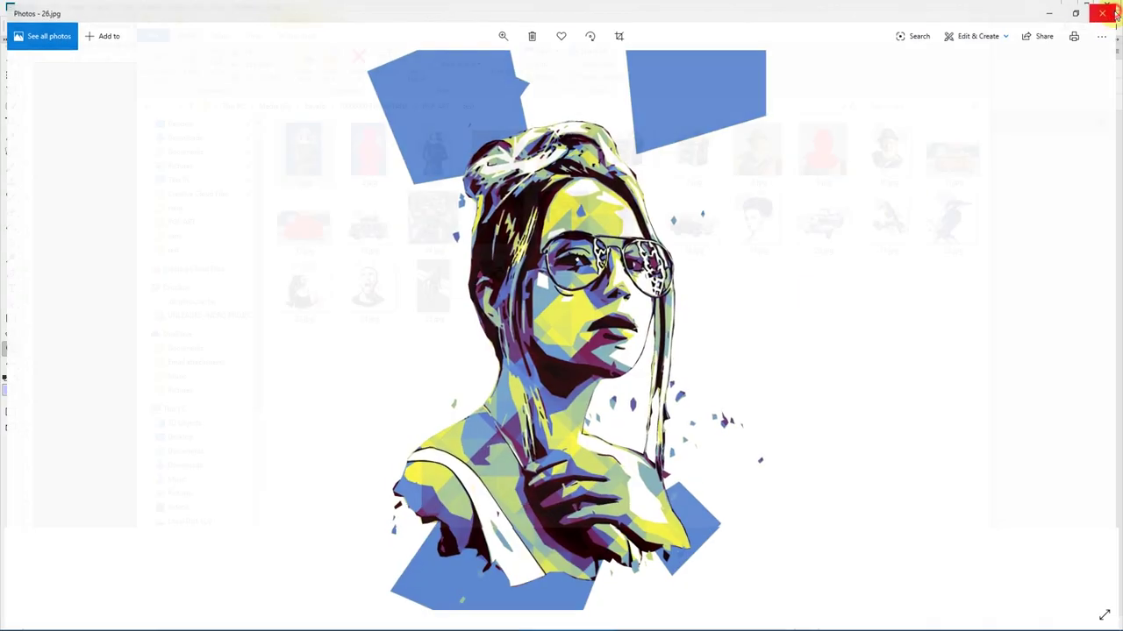
- Close the preview2-8000.jpg document in Photoshop
{"action": "left_click", "coordinate": [595, 438]}
{"action": "left_click", "coordinate": [478, 9]}
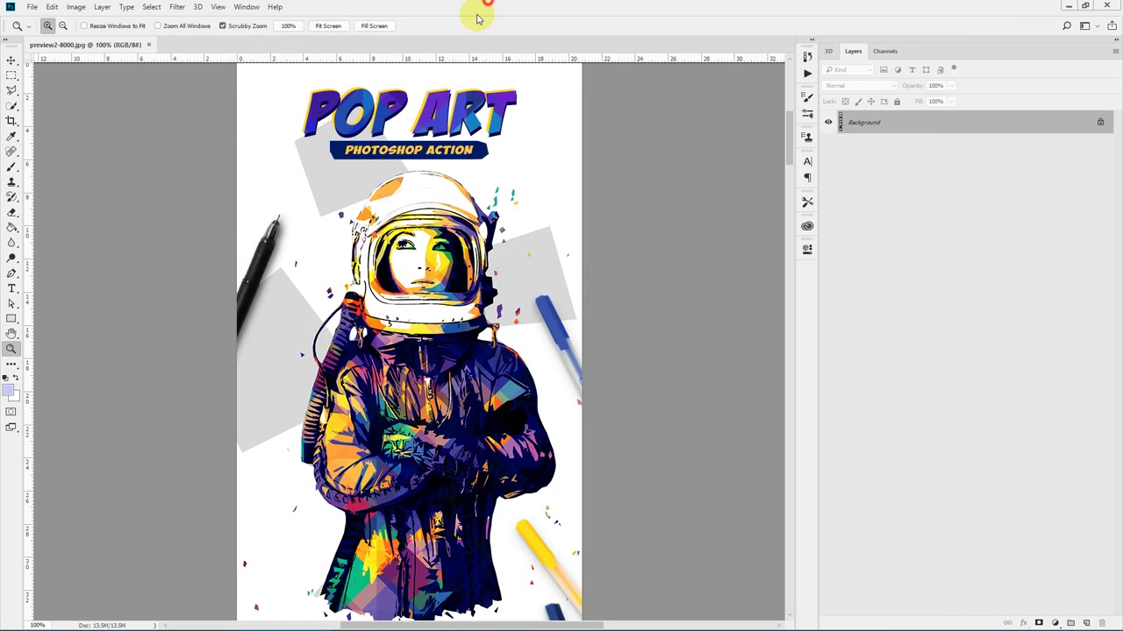
{"action": "left_click", "coordinate": [148, 44]}
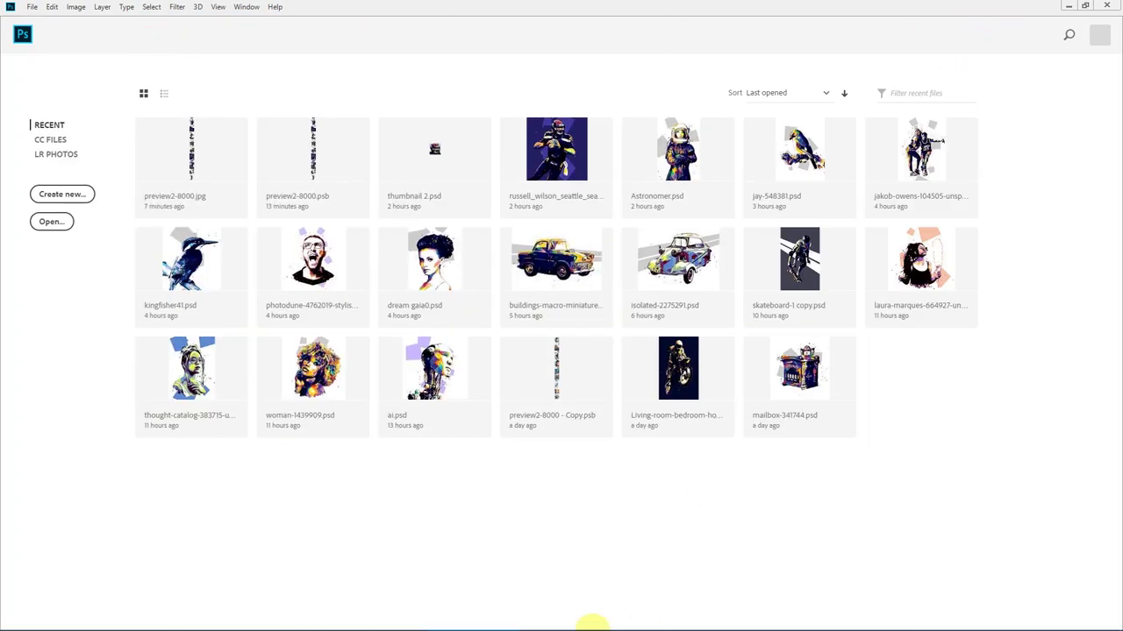
- Drag 1.jpg from the test folder into Photoshop to open it
{"action": "left_click", "coordinate": [261, 625]}
{"action": "left_click", "coordinate": [316, 158]}
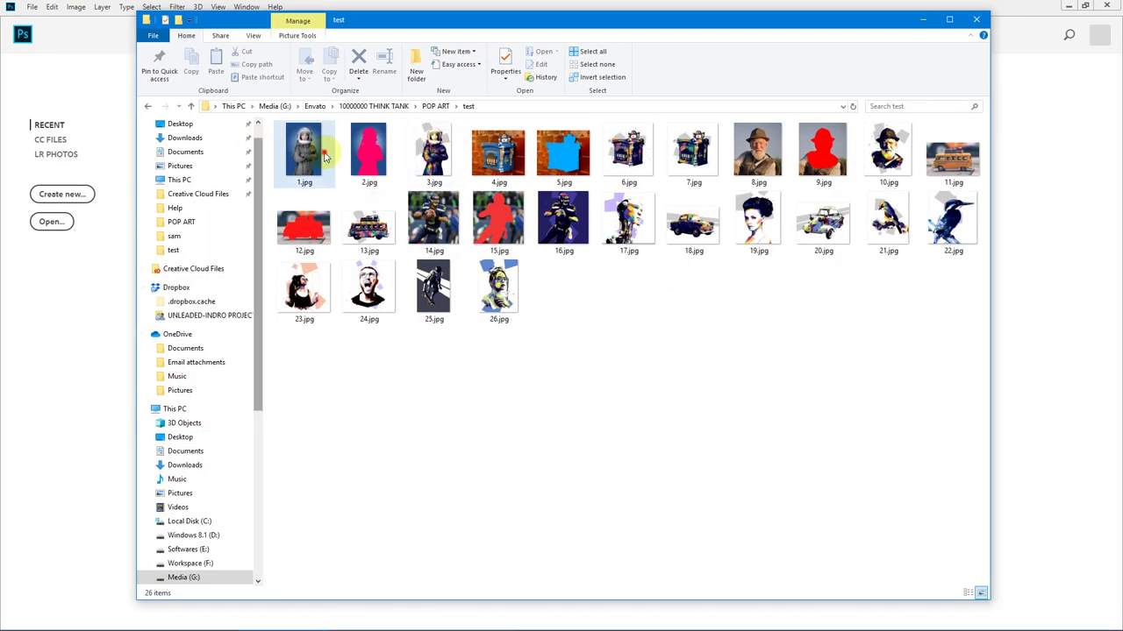
{"action": "left_click_drag", "start_coordinate": [322, 164], "coordinate": [107, 384]}
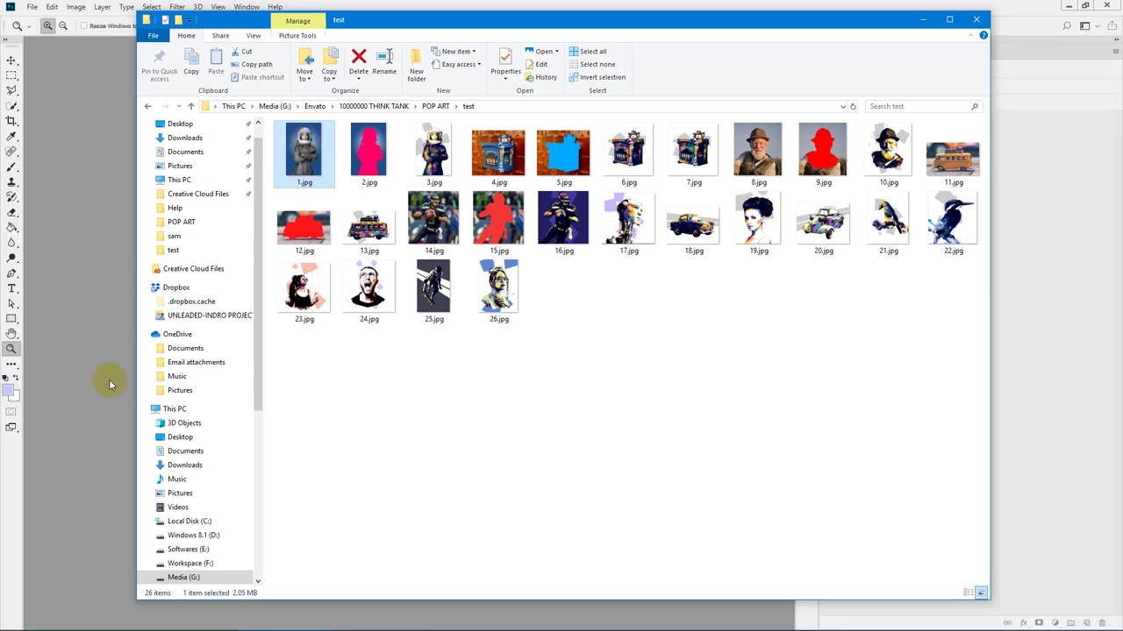
{"action": "left_click", "coordinate": [443, 5]}
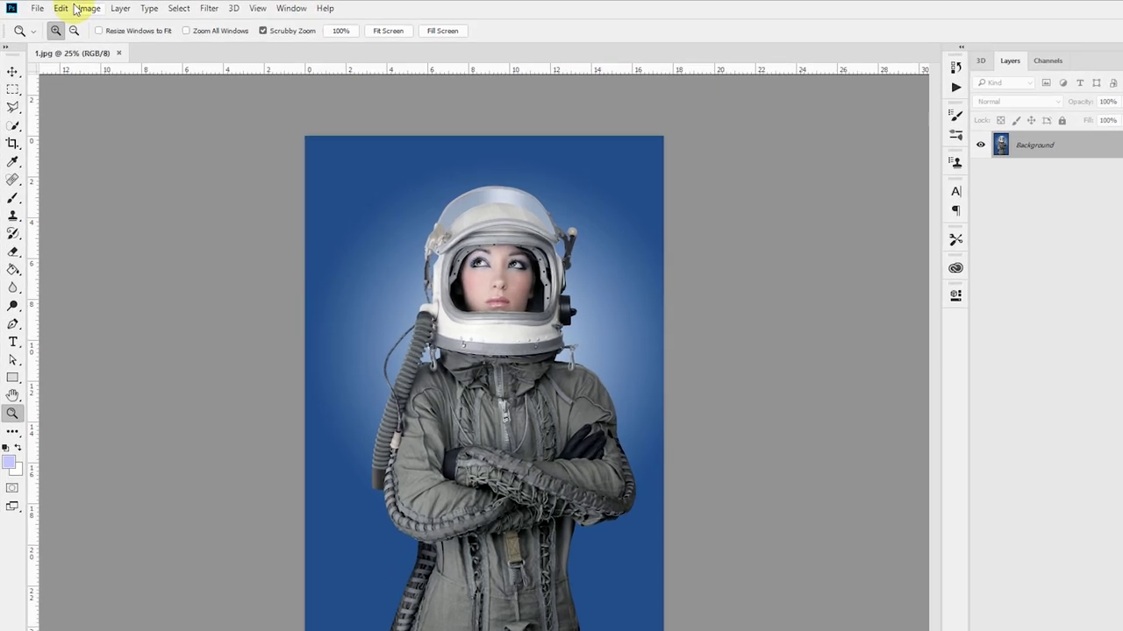
{"action": "left_click", "coordinate": [80, 8]}
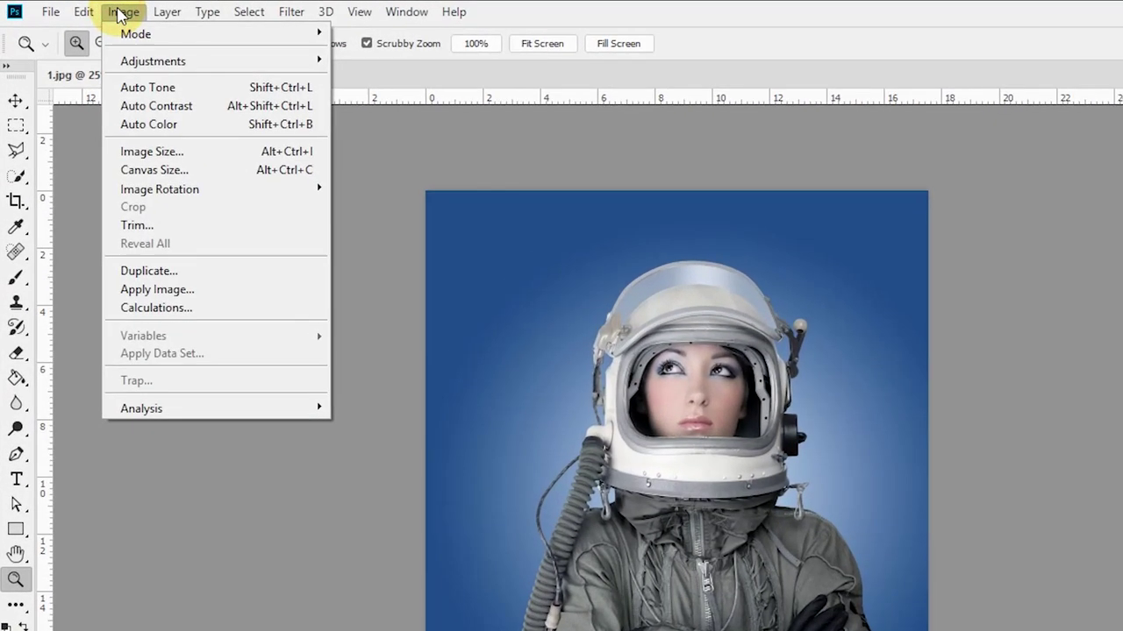
{"action": "mouse_move", "coordinate": [95, 23]}
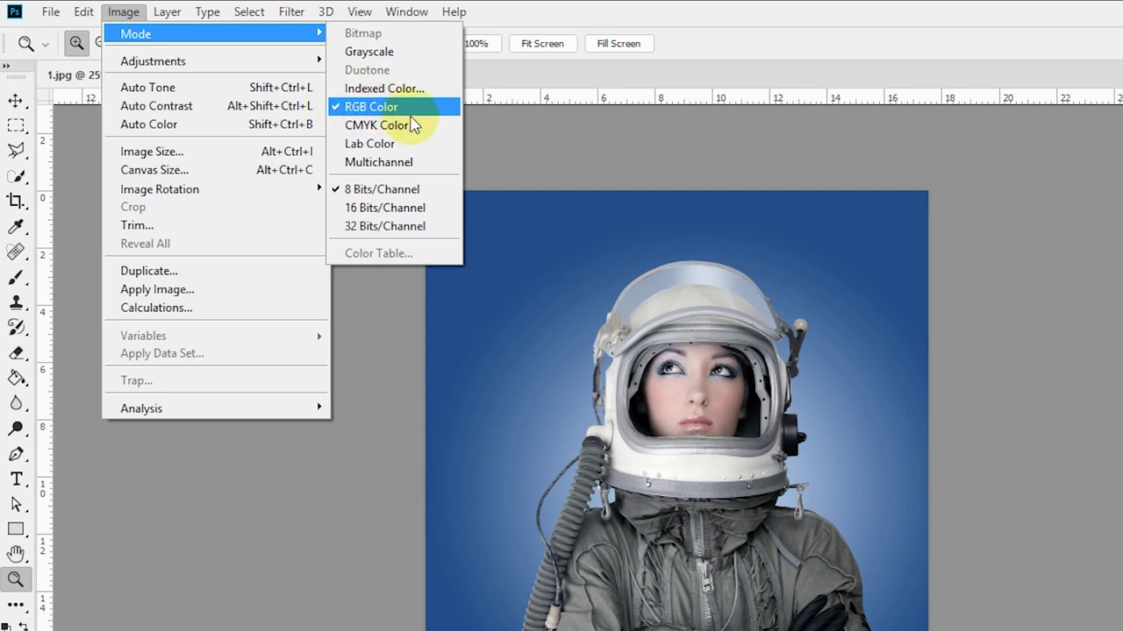
{"action": "left_click", "coordinate": [587, 11]}
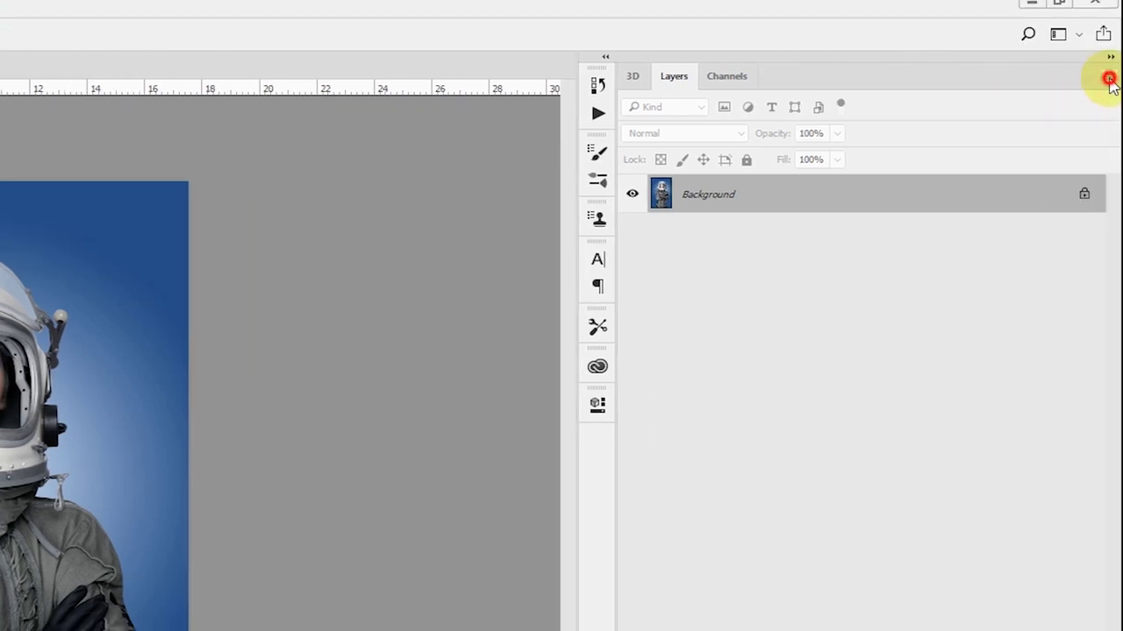
{"action": "left_click", "coordinate": [1110, 80]}
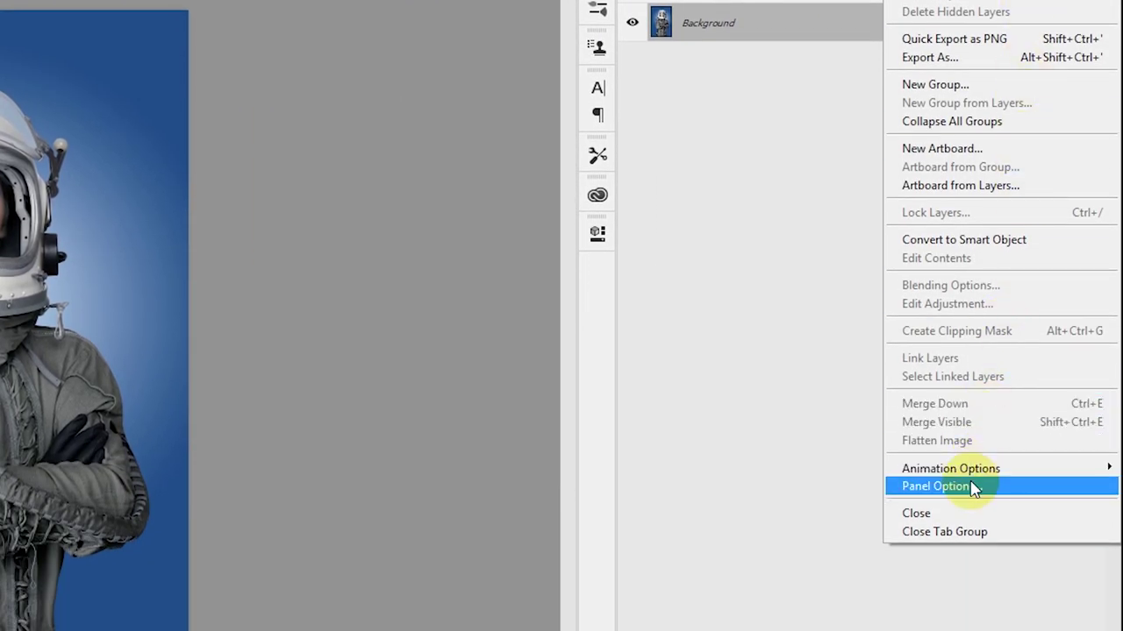
{"action": "left_click", "coordinate": [973, 487]}
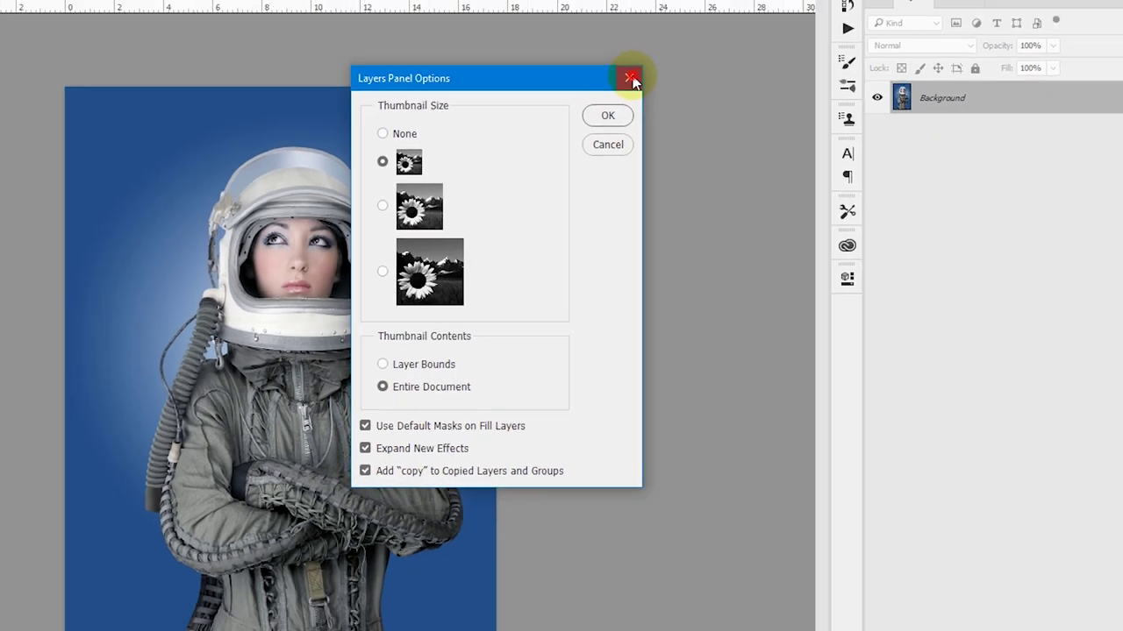
{"action": "left_click", "coordinate": [615, 61]}
{"action": "left_click", "coordinate": [77, 6]}
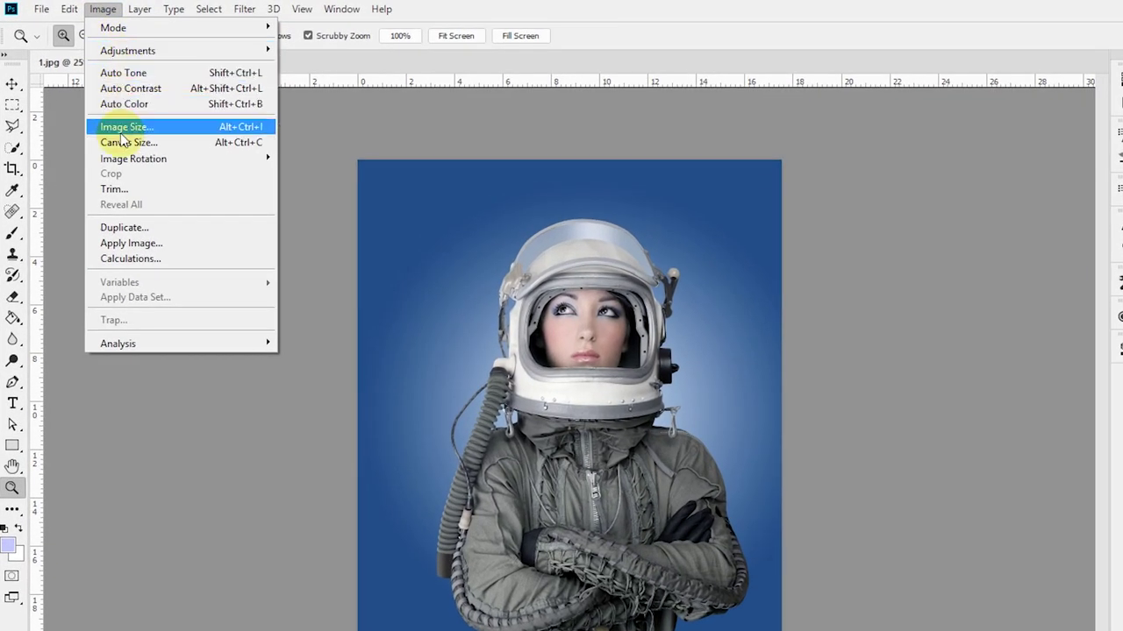
{"action": "left_click", "coordinate": [122, 128]}
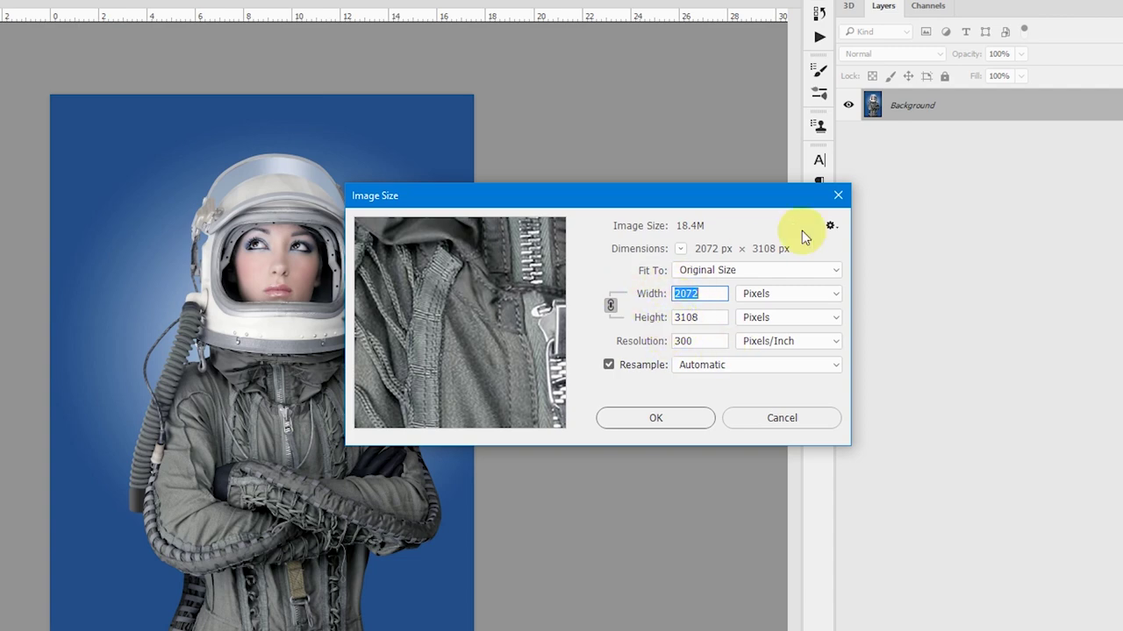
{"action": "left_click", "coordinate": [837, 195]}
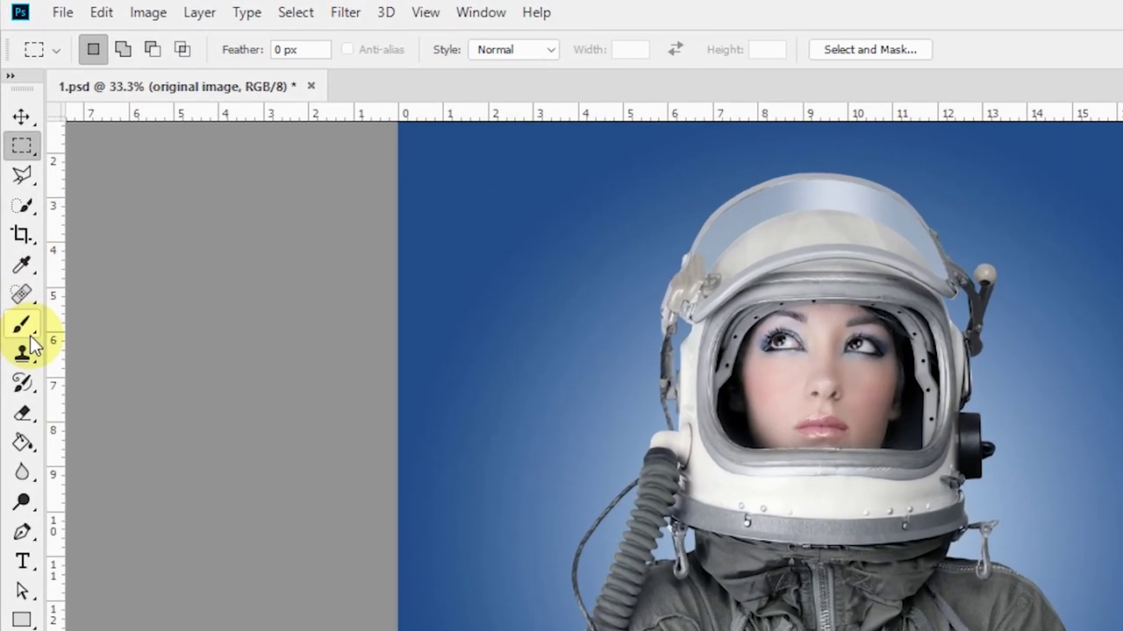
{"action": "left_click", "coordinate": [22, 324]}
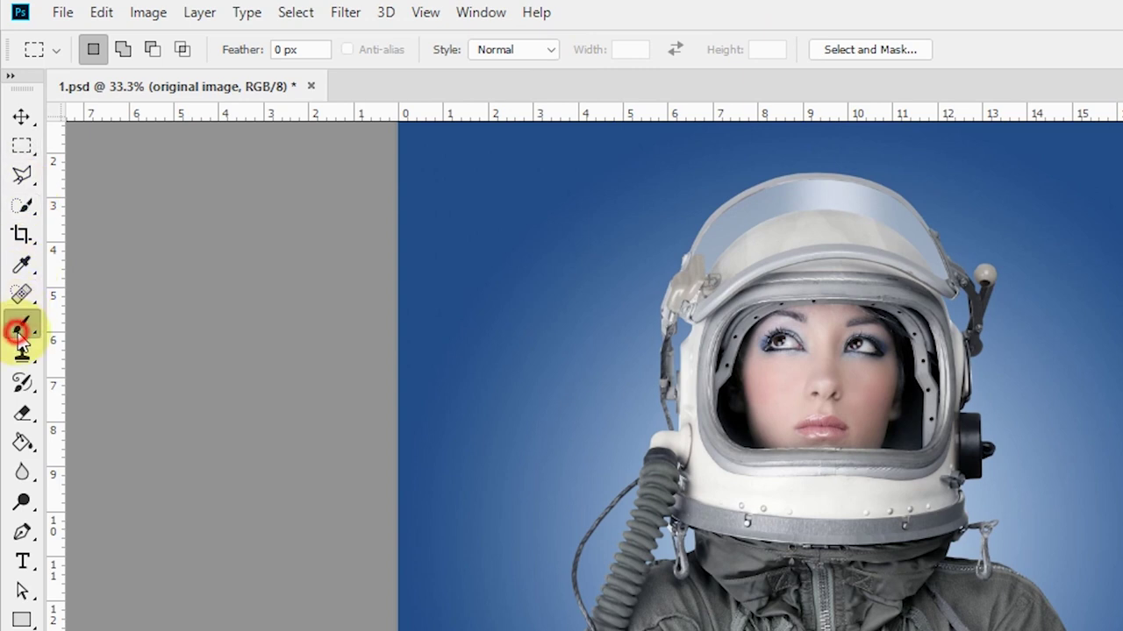
{"action": "left_click", "coordinate": [410, 51]}
{"action": "left_click", "coordinate": [546, 50]}
{"action": "left_click", "coordinate": [601, 49]}
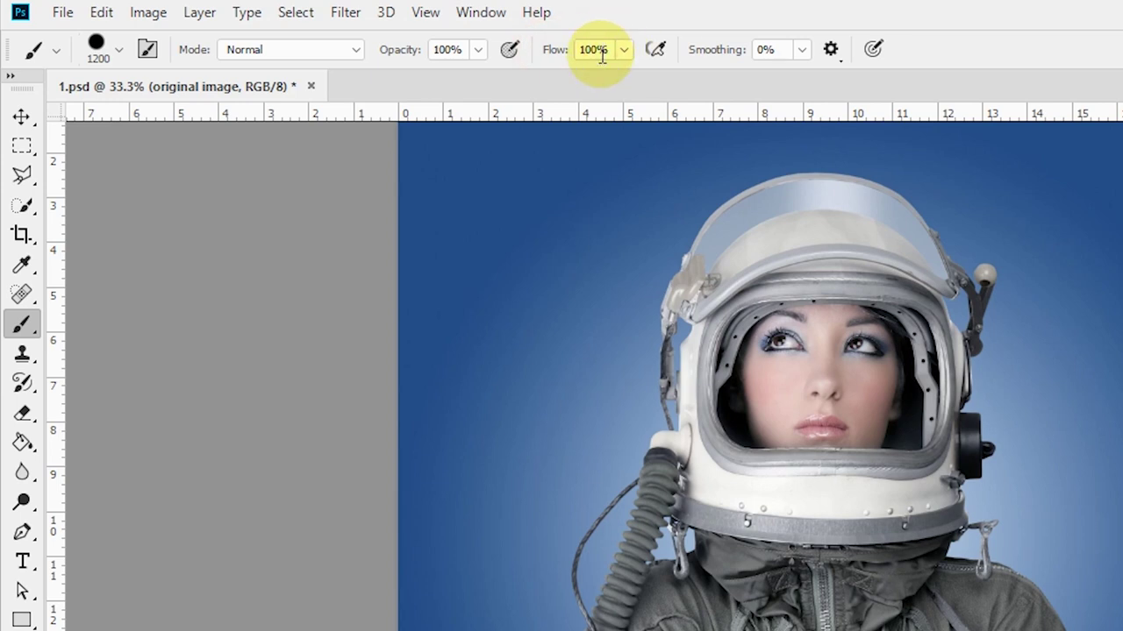
{"action": "left_click", "coordinate": [349, 50]}
{"action": "left_click", "coordinate": [345, 55]}
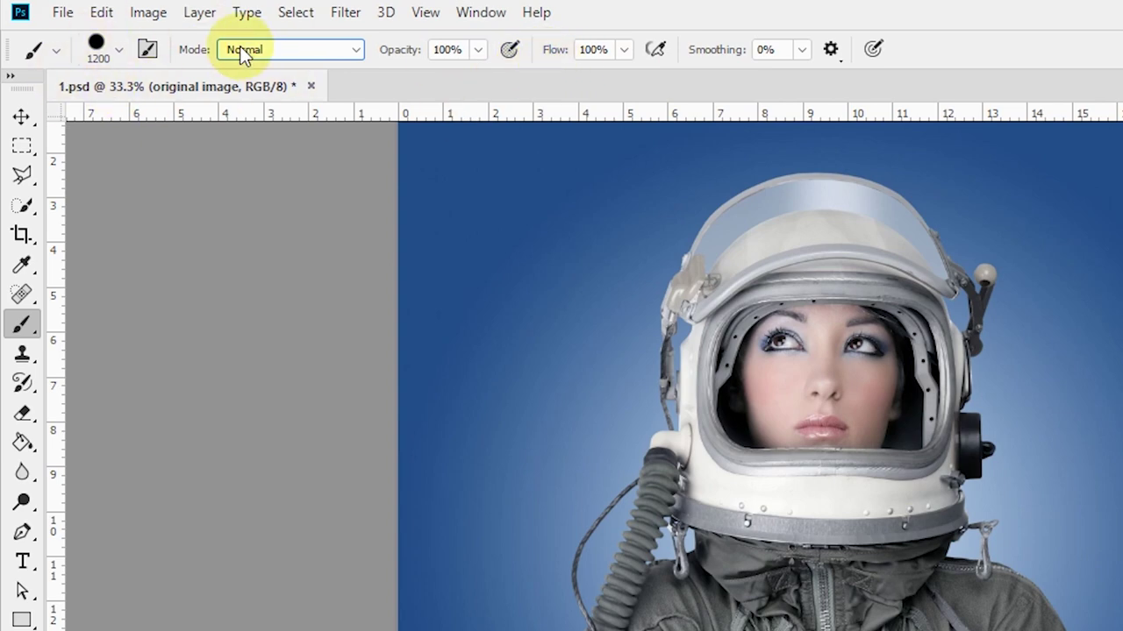
{"action": "left_click", "coordinate": [1093, 12]}
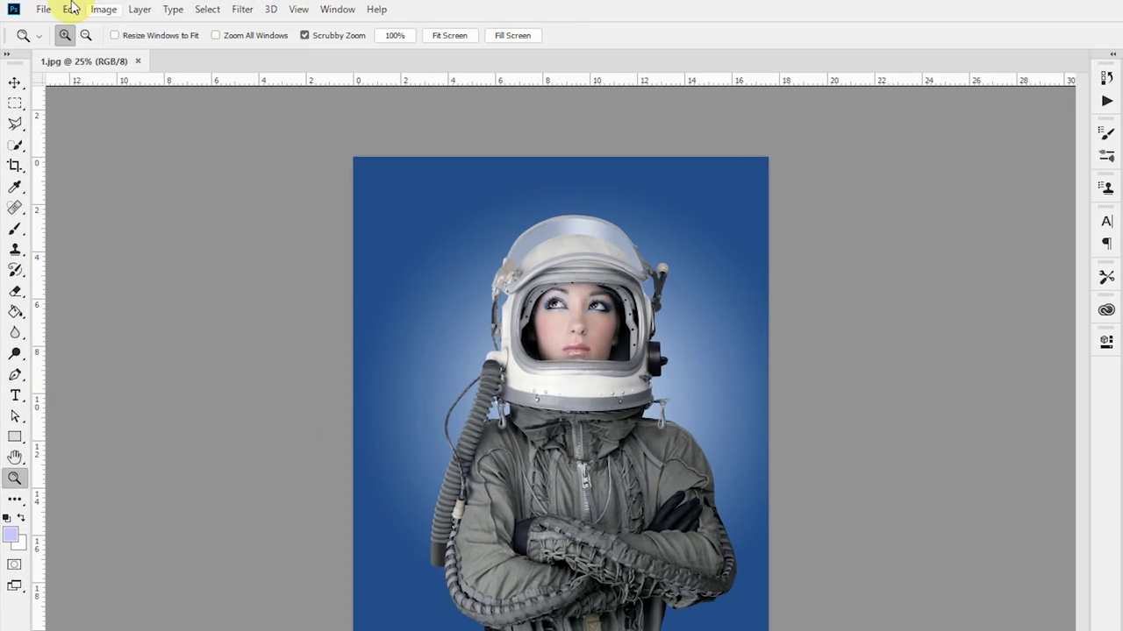
- Use File > Open to load Pop Art Brushes.abr, Pop Art Patterns.pat and the Pop Art PS Action file together
{"action": "left_click", "coordinate": [33, 7]}
{"action": "left_click", "coordinate": [82, 61]}
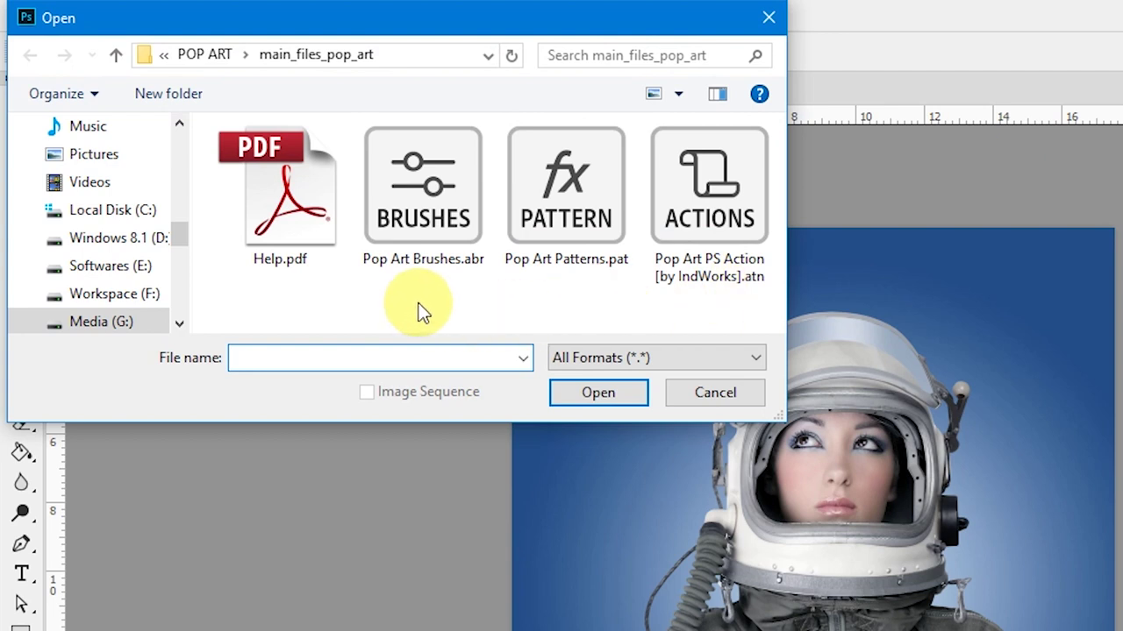
{"action": "mouse_move", "coordinate": [388, 301]}
{"action": "left_mouse_down"}
{"action": "mouse_move", "coordinate": [469, 145]}
{"action": "mouse_move", "coordinate": [758, 133]}
{"action": "left_mouse_up"}
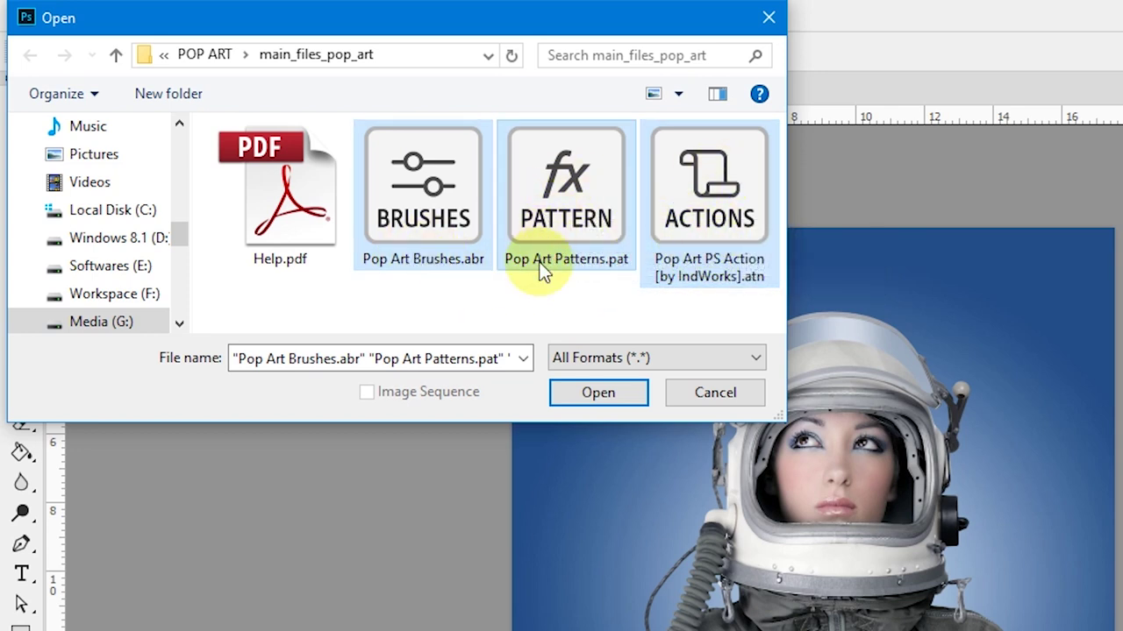
{"action": "left_click", "coordinate": [594, 394]}
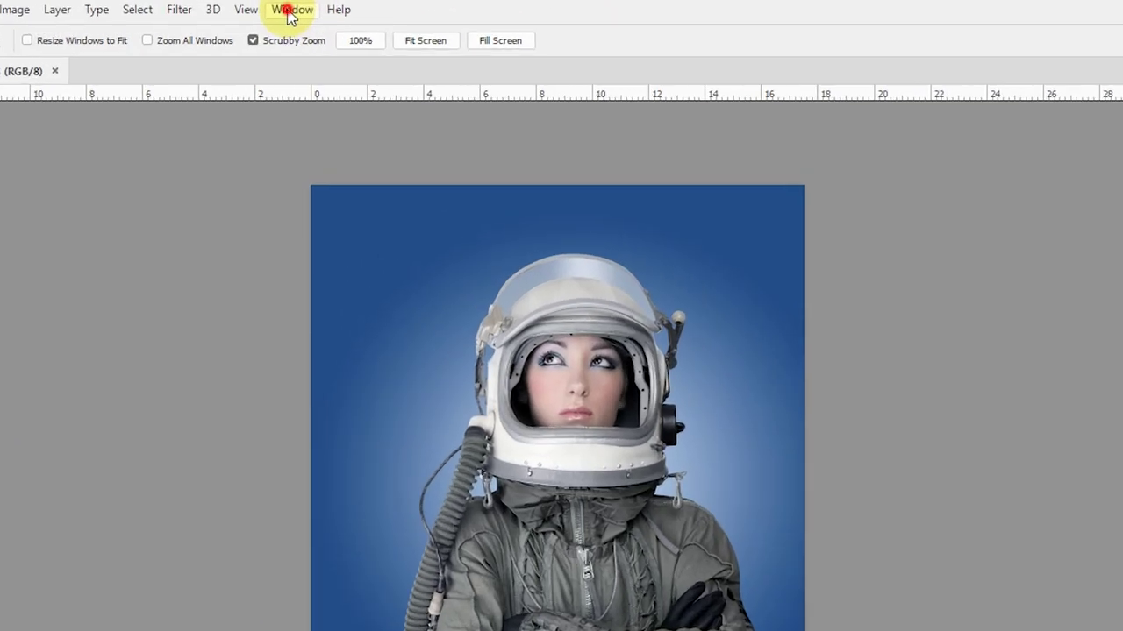
- Show the Actions panel and review the [MAIN] Pop Art and Switch Pattern 1–3 actions
{"action": "left_click", "coordinate": [292, 11]}
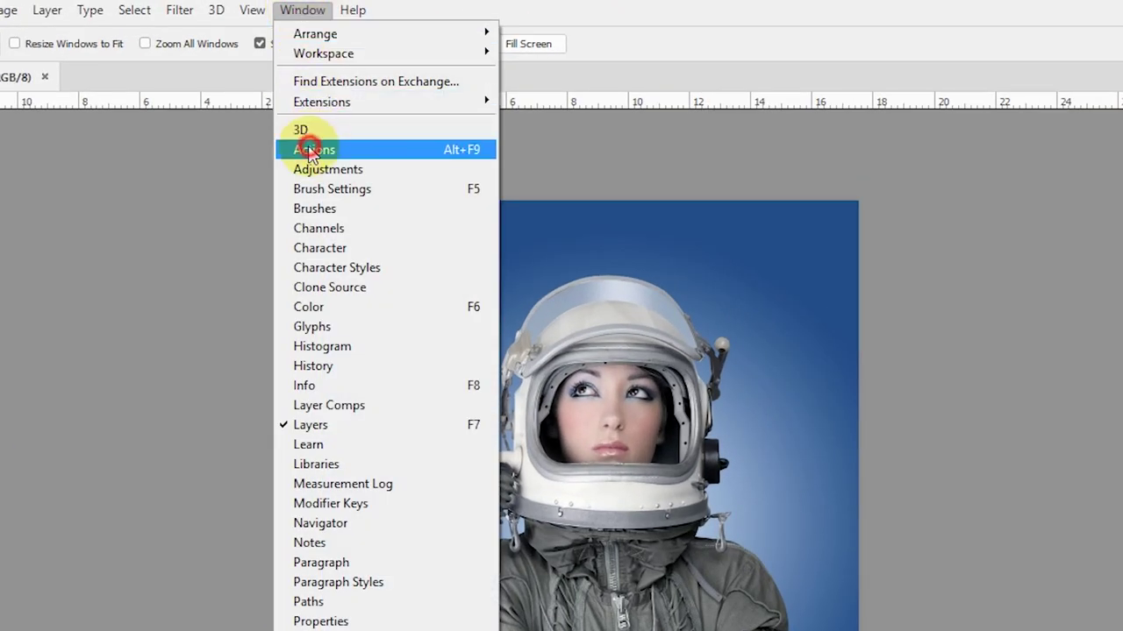
{"action": "left_click", "coordinate": [311, 151]}
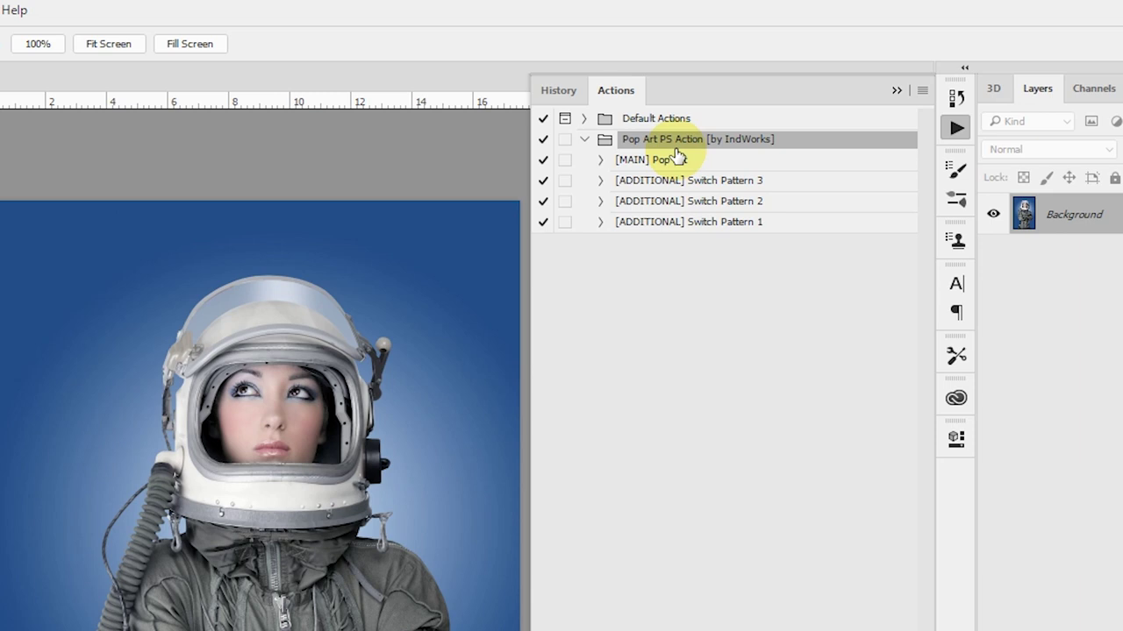
{"action": "left_click", "coordinate": [632, 160]}
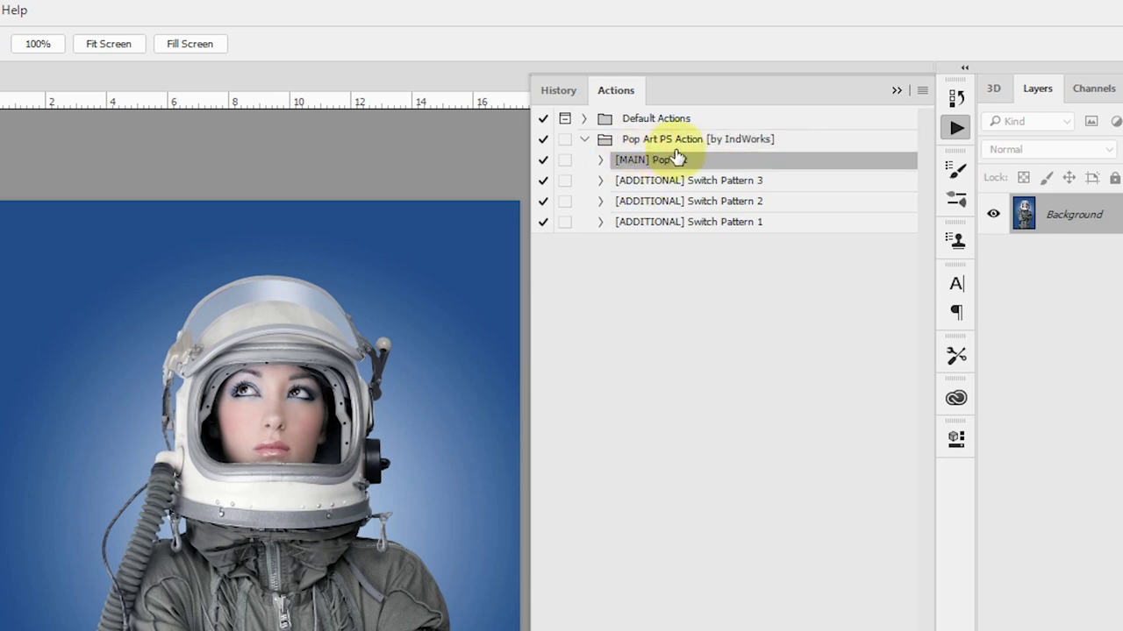
{"action": "left_click", "coordinate": [692, 181]}
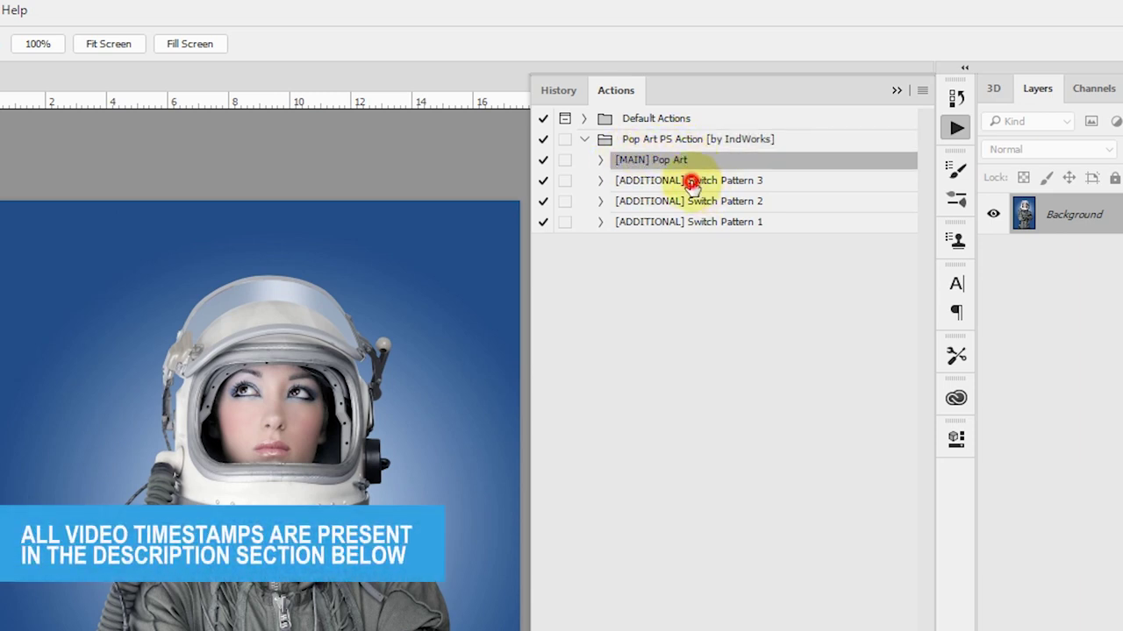
{"action": "left_click", "coordinate": [686, 201]}
{"action": "left_click", "coordinate": [684, 223]}
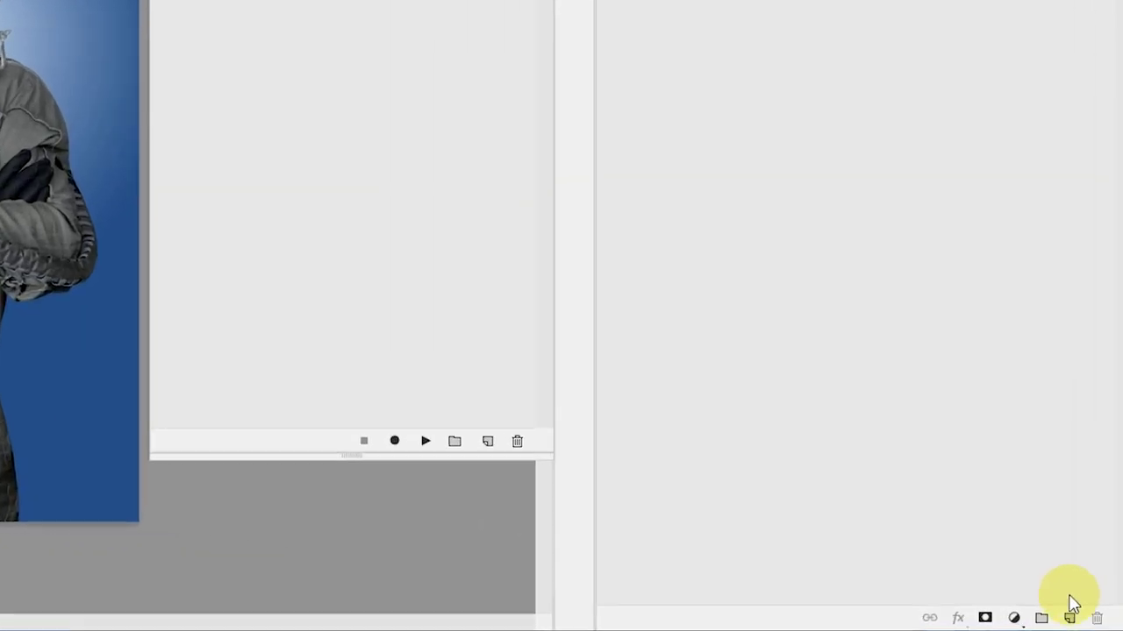
- Add Layer 1, then quick-select the astronaut's torso, face and helmet on Background
{"action": "left_click", "coordinate": [1070, 612]}
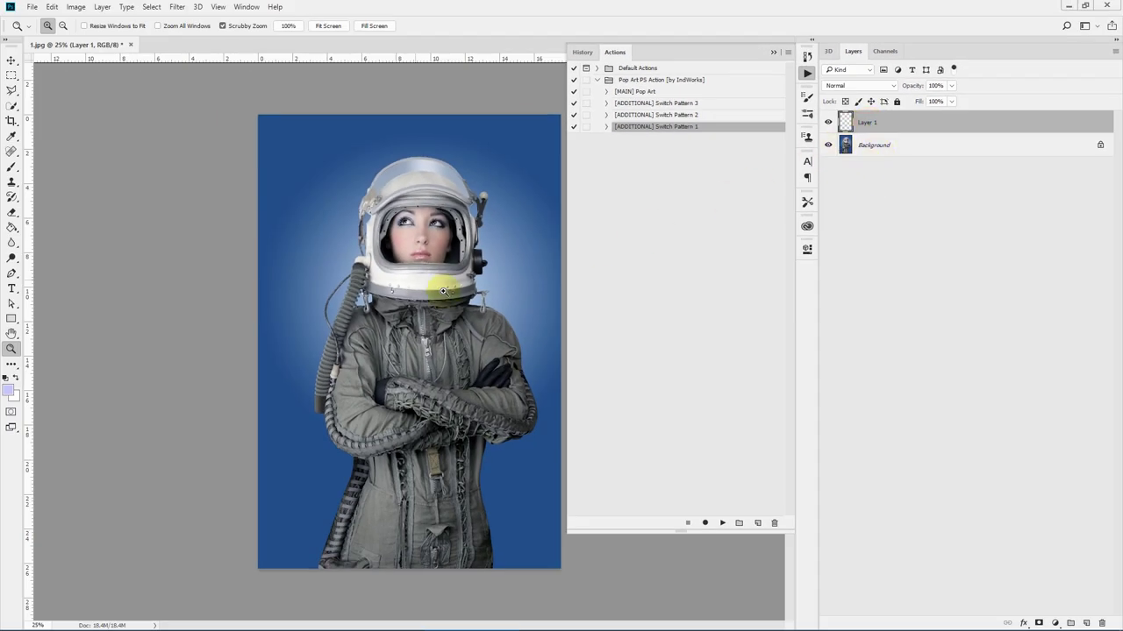
{"action": "left_click", "coordinate": [873, 144]}
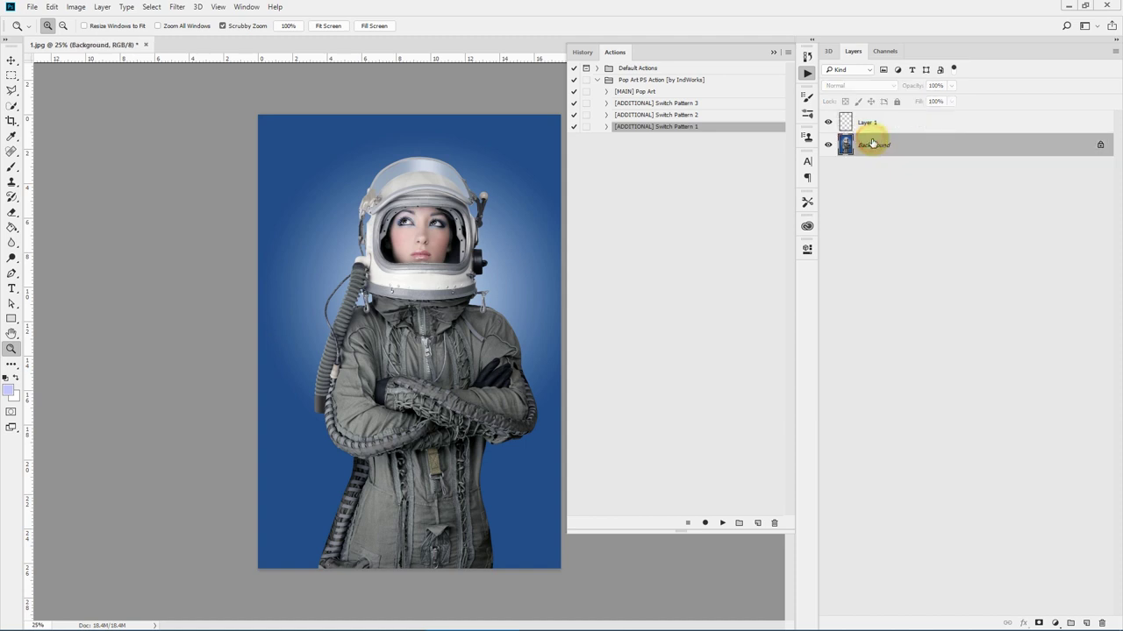
{"action": "left_click", "coordinate": [12, 106]}
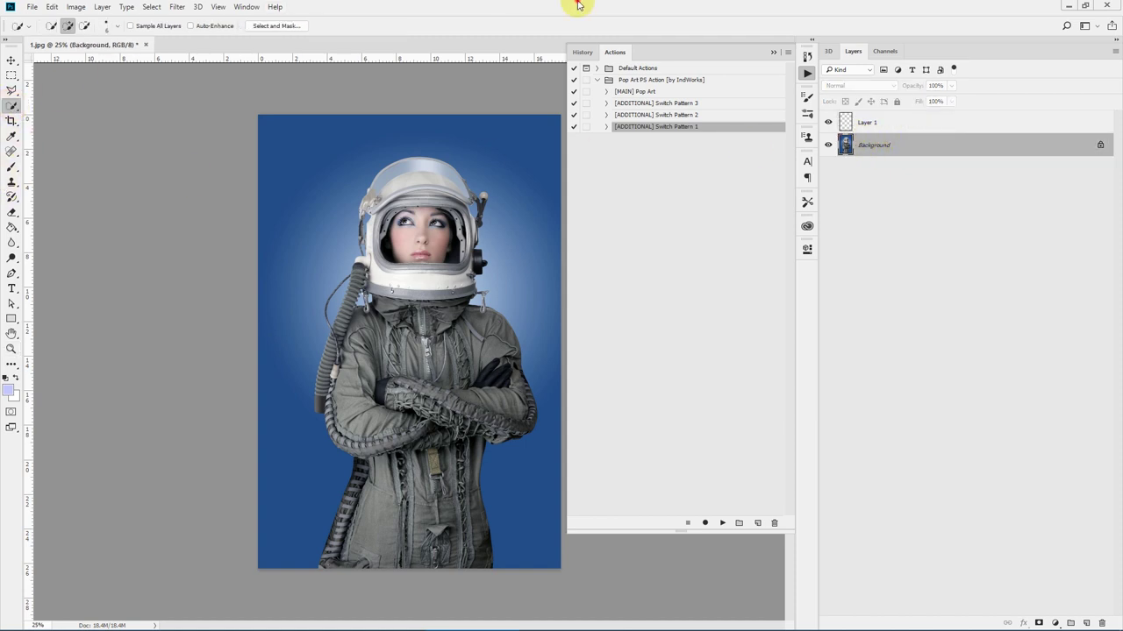
{"action": "mouse_move", "coordinate": [403, 368]}
{"action": "left_mouse_down"}
{"action": "mouse_move", "coordinate": [383, 235]}
{"action": "mouse_move", "coordinate": [389, 167]}
{"action": "mouse_move", "coordinate": [478, 207]}
{"action": "left_mouse_up"}
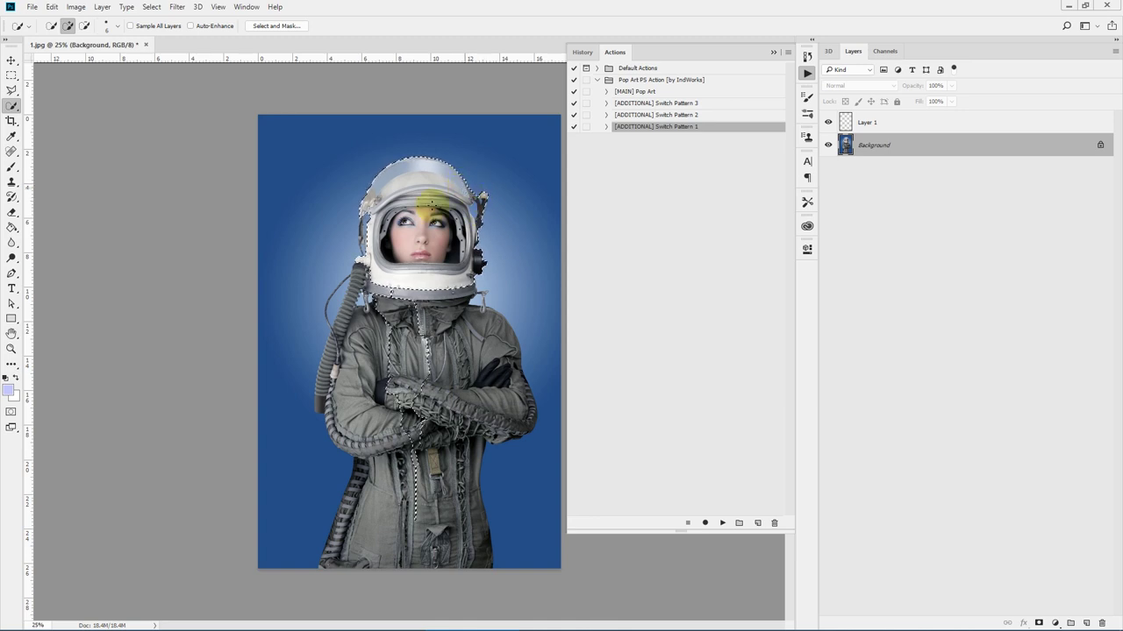
- Extend the selection to the helmet edge, hose and lower body, then make Layer 1 active
{"action": "left_click", "coordinate": [362, 221]}
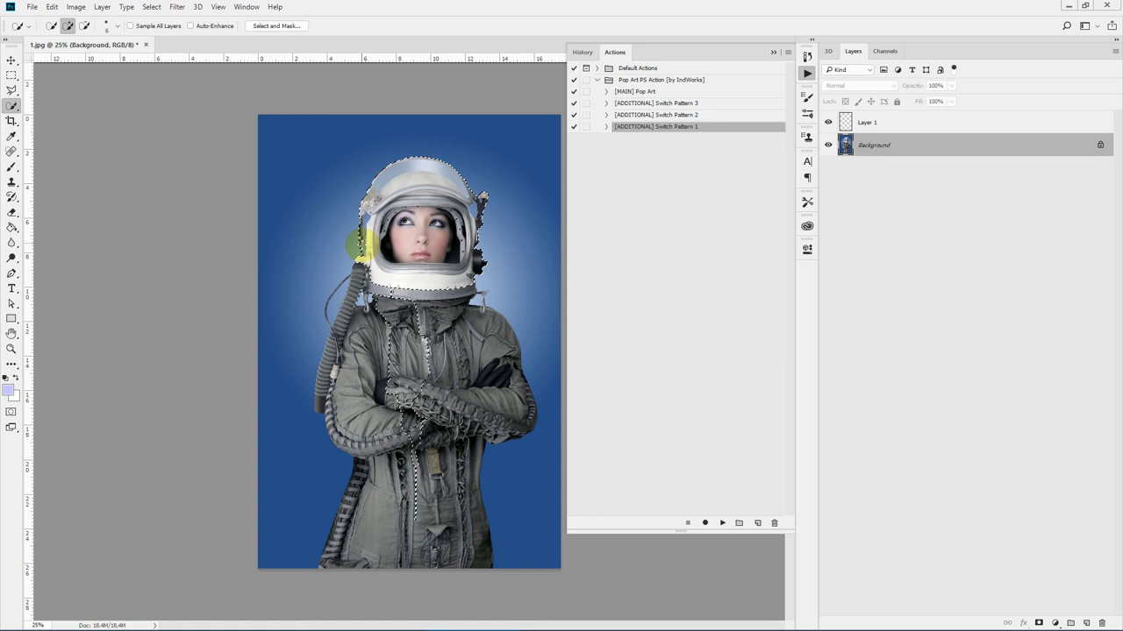
{"action": "left_click_drag", "start_coordinate": [361, 272], "coordinate": [358, 292]}
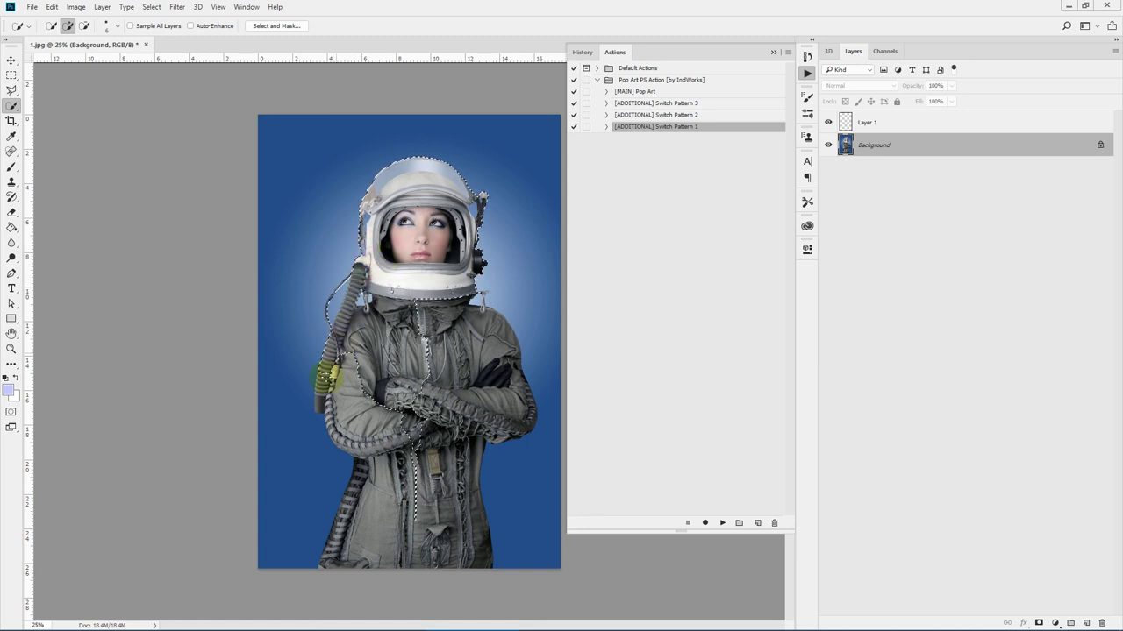
{"action": "left_click", "coordinate": [321, 313]}
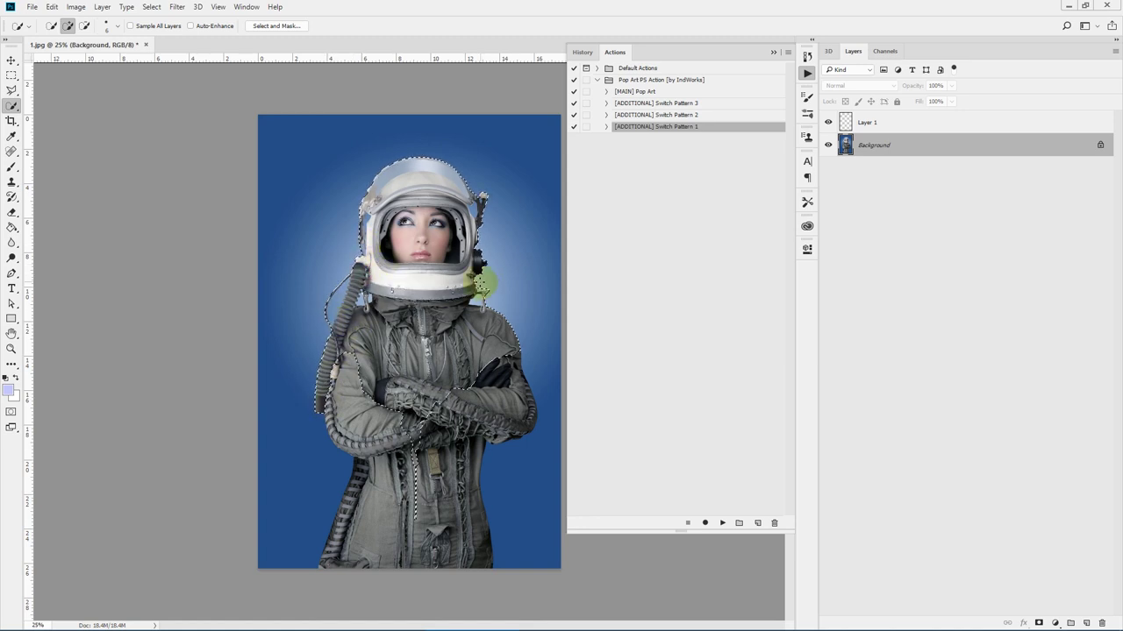
{"action": "scroll", "coordinate": [311, 297], "scroll_direction": "up", "scroll_amount": 2, "text": "alt"}
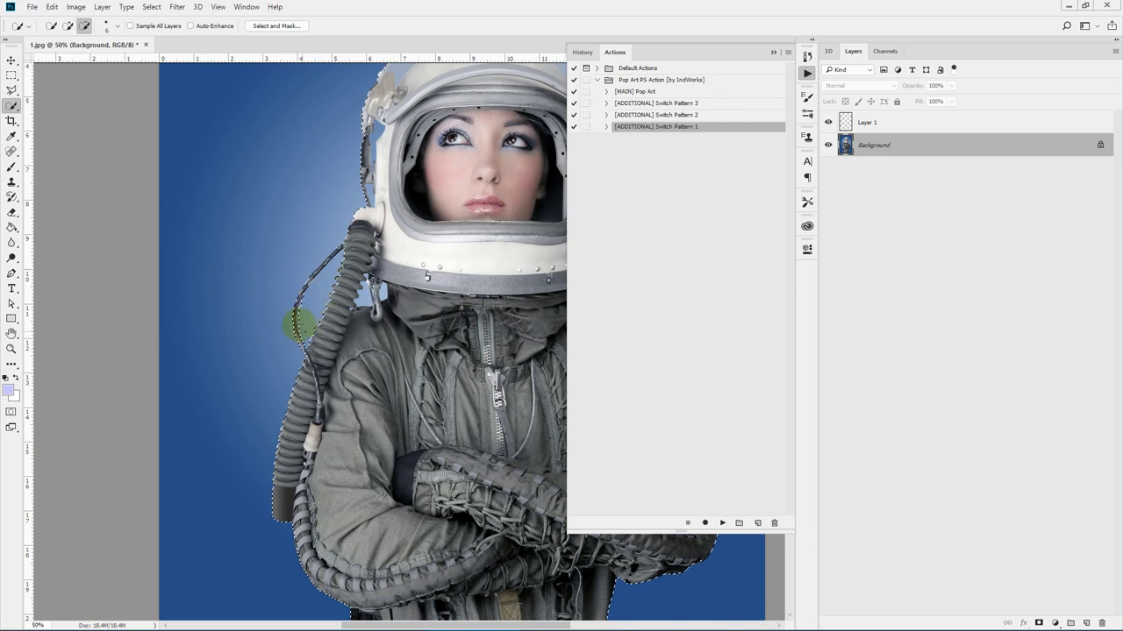
{"action": "key", "text": "alt+F9"}
{"action": "scroll", "coordinate": [509, 441], "scroll_direction": "up", "scroll_amount": 2}
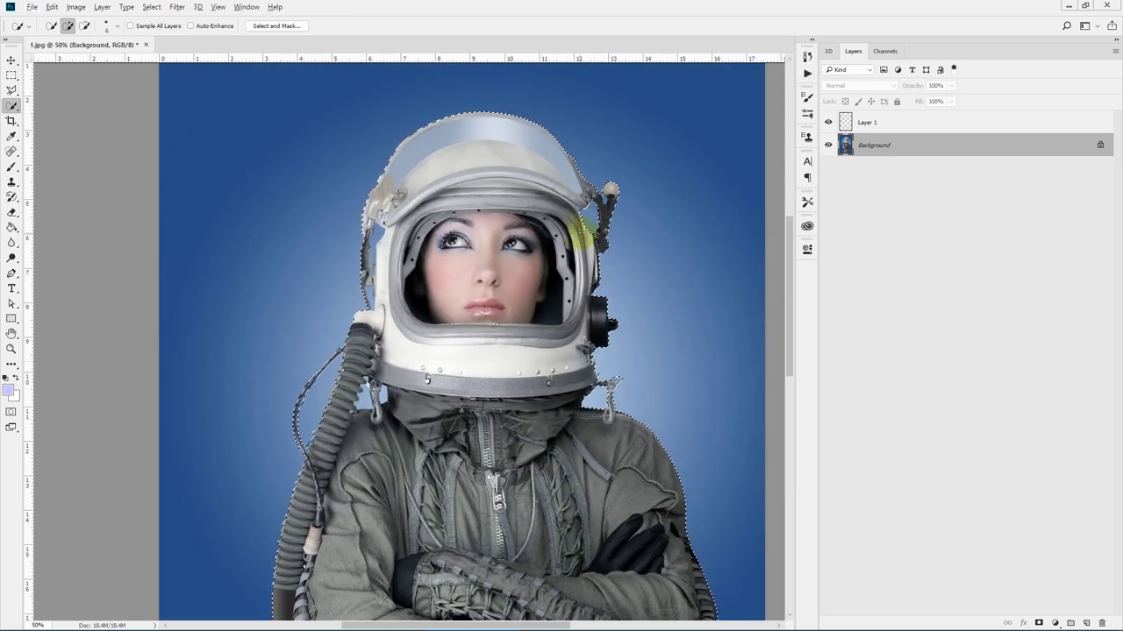
{"action": "scroll", "coordinate": [511, 437], "scroll_direction": "down", "scroll_amount": 1, "text": "alt"}
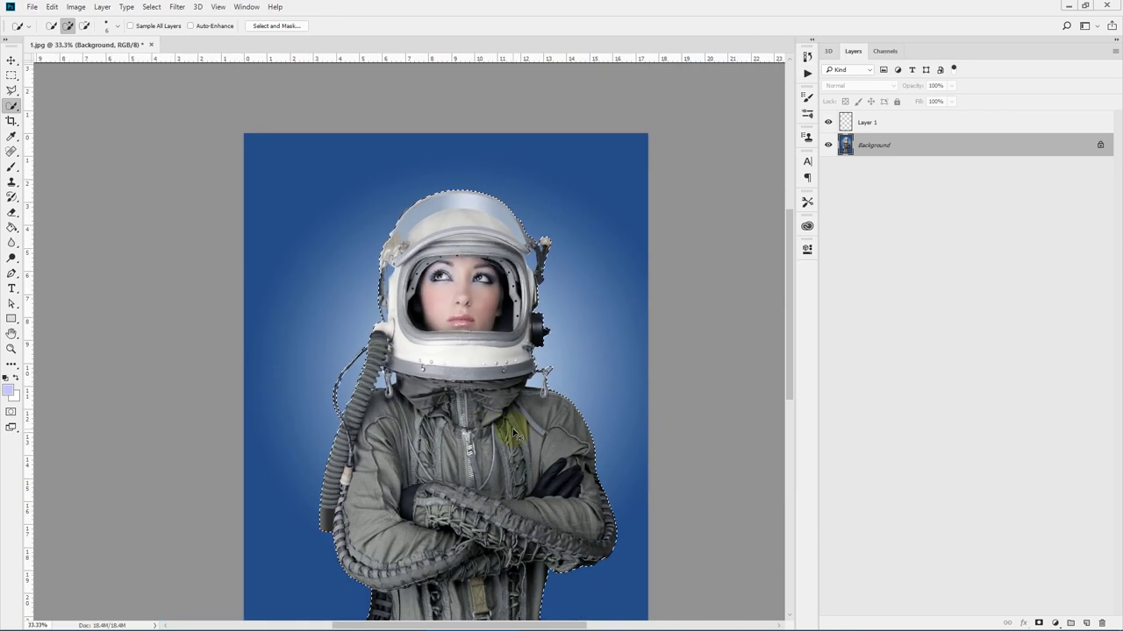
{"action": "scroll", "coordinate": [514, 433], "scroll_direction": "down", "scroll_amount": 1, "text": "alt"}
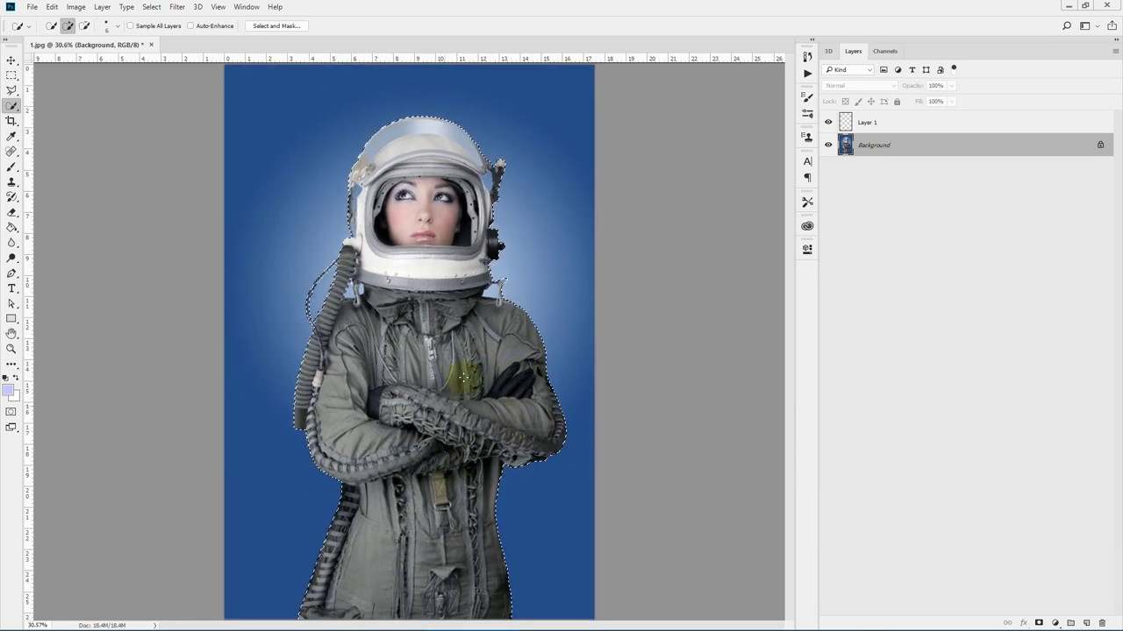
{"action": "left_click", "coordinate": [875, 123]}
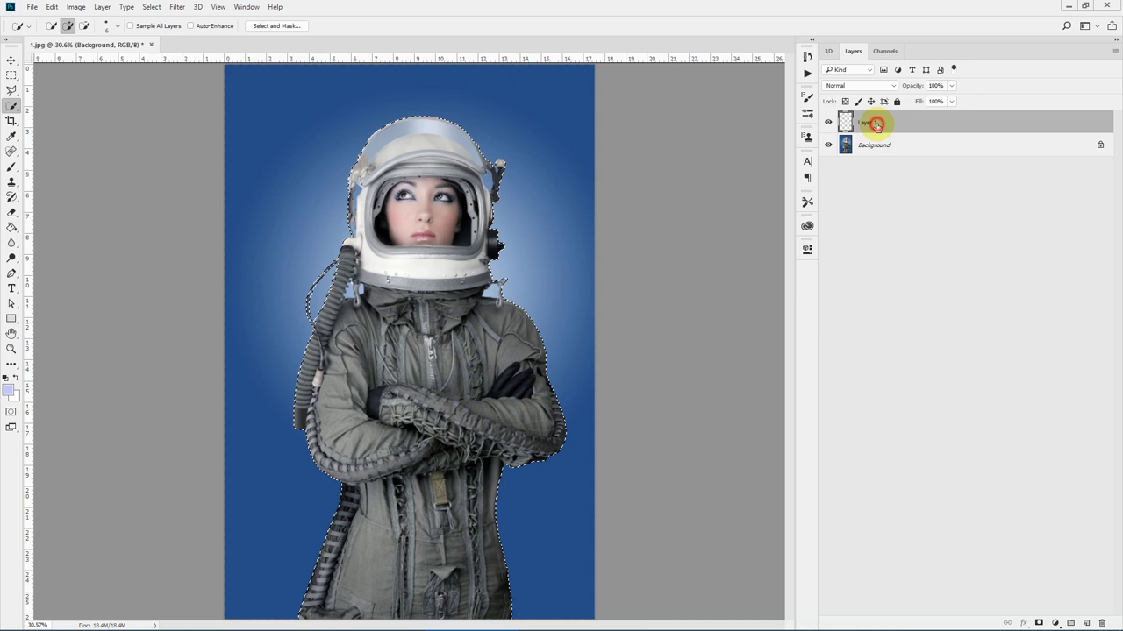
- Set the foreground colour to a strong red in the Color Picker
{"action": "left_click", "coordinate": [6, 394]}
{"action": "left_click_drag", "start_coordinate": [206, 276], "coordinate": [205, 215]}
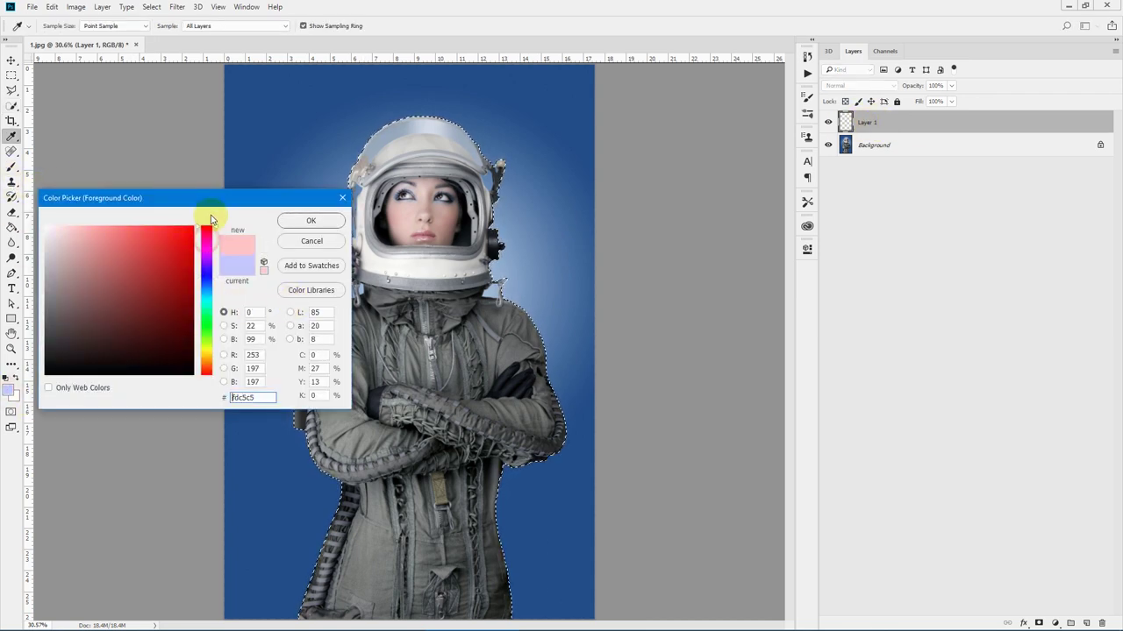
{"action": "left_click", "coordinate": [192, 217]}
{"action": "left_click", "coordinate": [310, 220]}
- Paint red over the helmet, head and shoulders with the Brush tool
{"action": "left_click", "coordinate": [11, 165]}
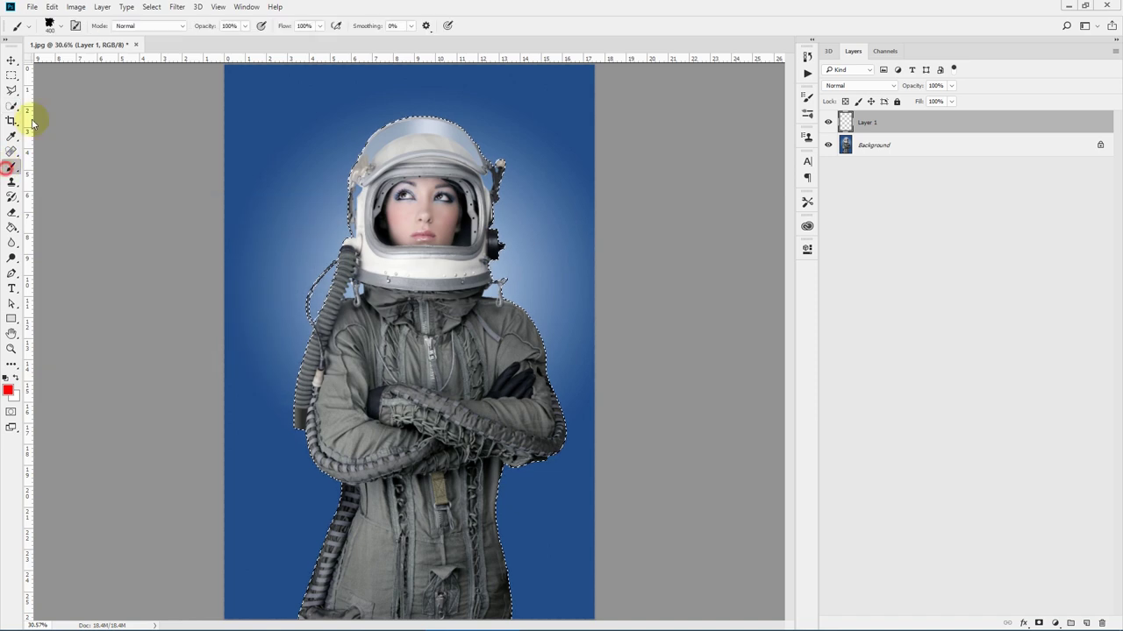
{"action": "left_click", "coordinate": [51, 24]}
{"action": "left_click", "coordinate": [527, 7]}
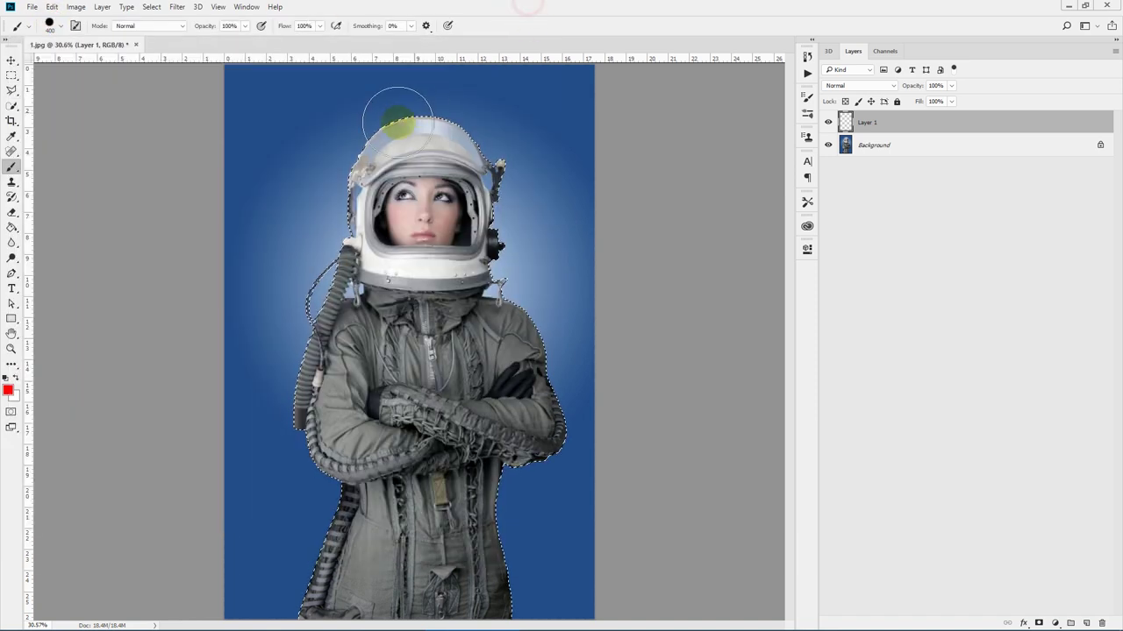
{"action": "mouse_move", "coordinate": [467, 140]}
{"action": "left_mouse_down"}
{"action": "mouse_move", "coordinate": [447, 237]}
{"action": "mouse_move", "coordinate": [351, 251]}
{"action": "mouse_move", "coordinate": [593, 328]}
{"action": "left_mouse_up"}
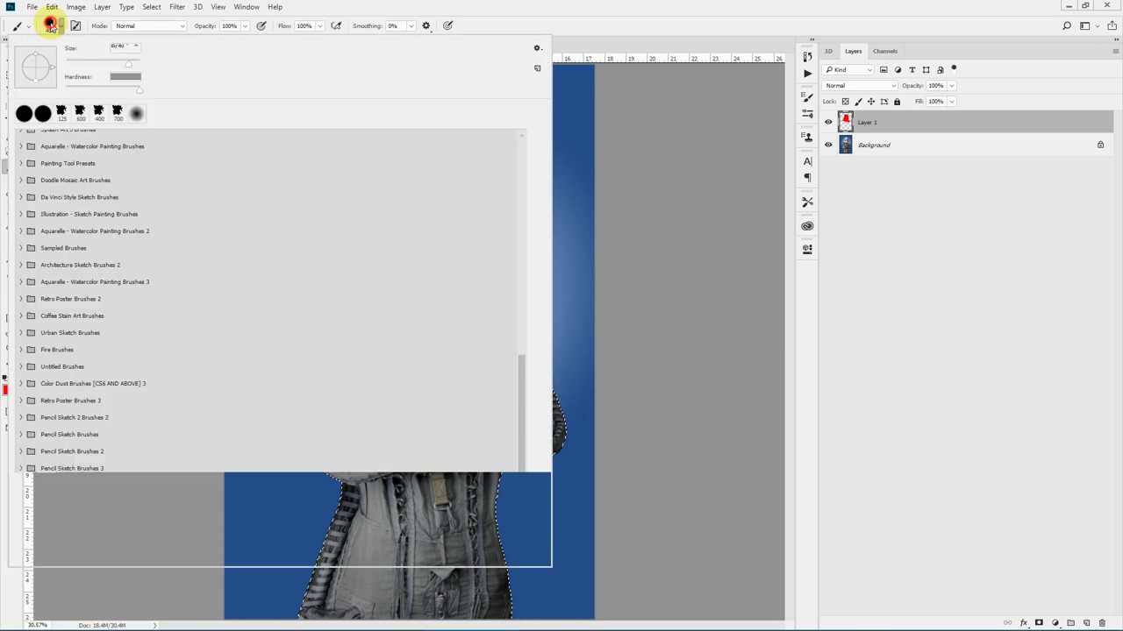
{"action": "left_click", "coordinate": [54, 24]}
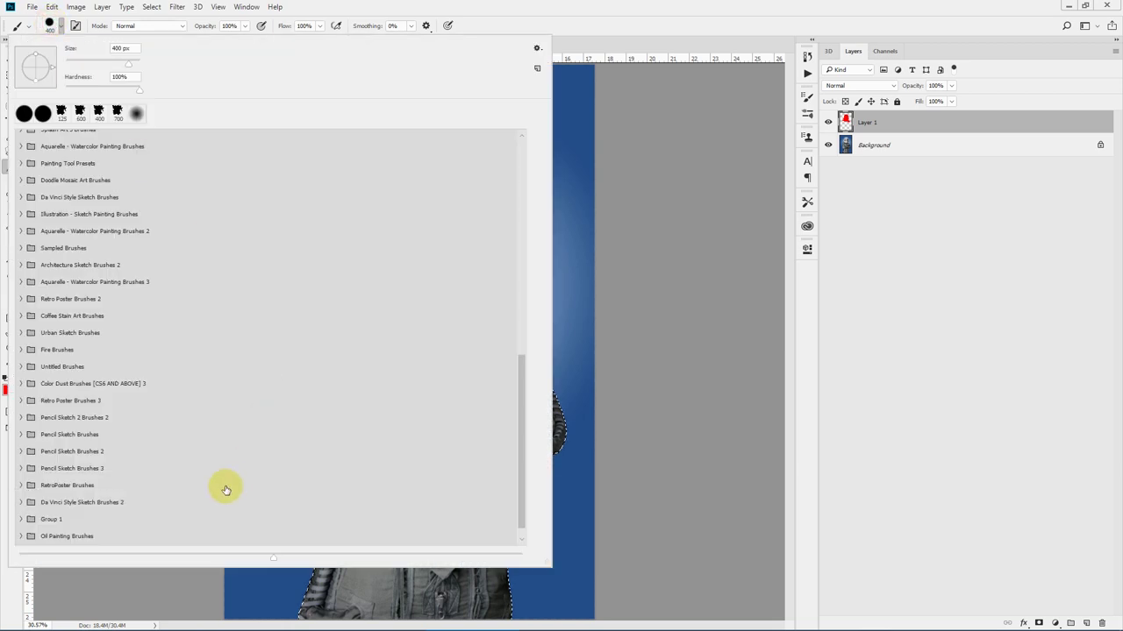
- Choose the pop_art_br_0 brush from the Pop Art Brushes group
{"action": "scroll", "coordinate": [518, 439], "scroll_direction": "down", "scroll_amount": 1}
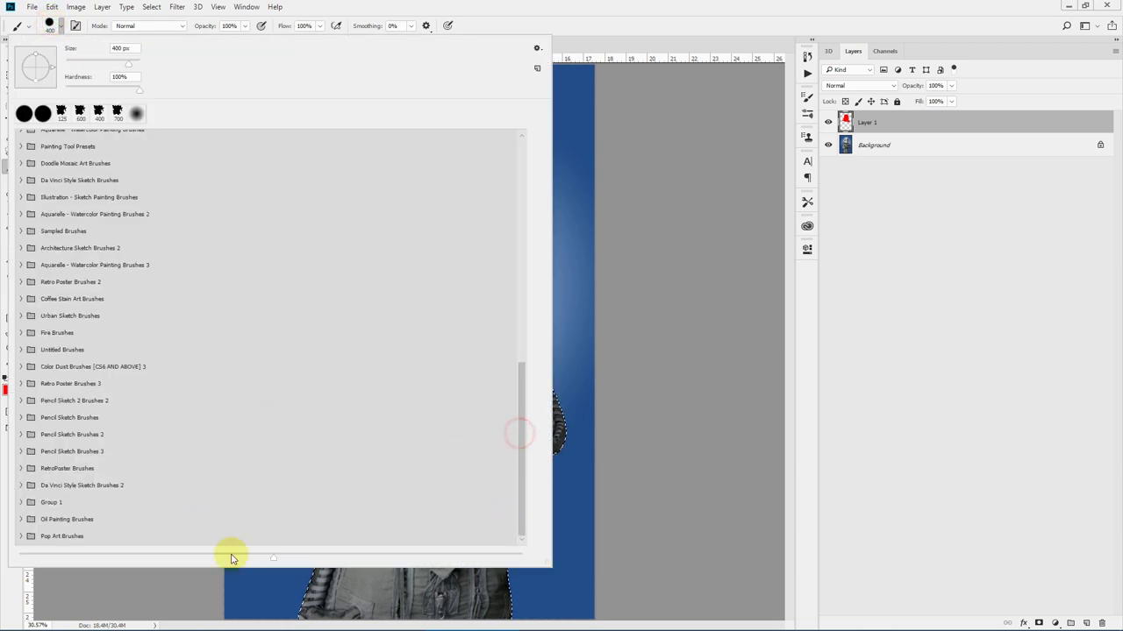
{"action": "left_click", "coordinate": [21, 537]}
{"action": "scroll", "coordinate": [180, 470], "scroll_direction": "down", "scroll_amount": 5}
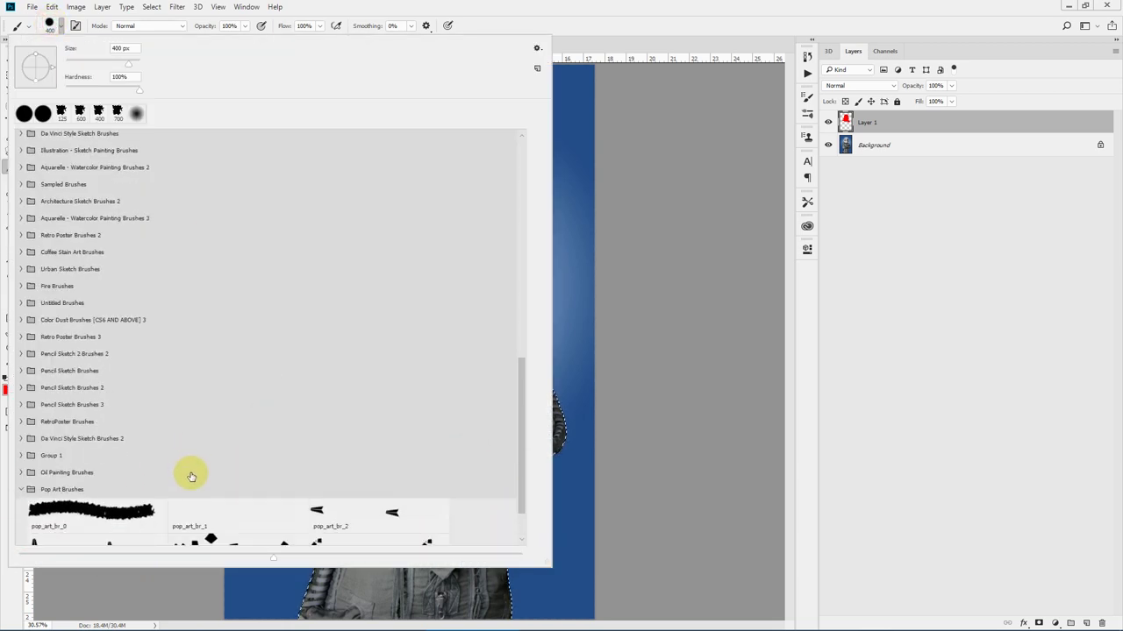
{"action": "scroll", "coordinate": [180, 450], "scroll_direction": "down", "scroll_amount": 1}
{"action": "left_click", "coordinate": [42, 454]}
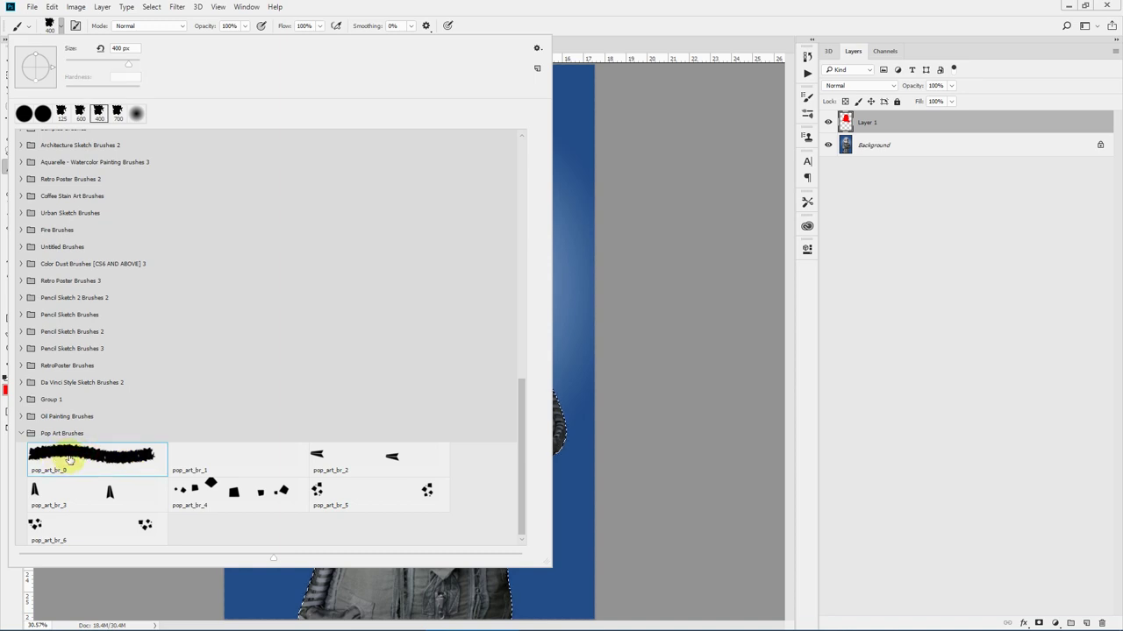
{"action": "left_click", "coordinate": [639, 120]}
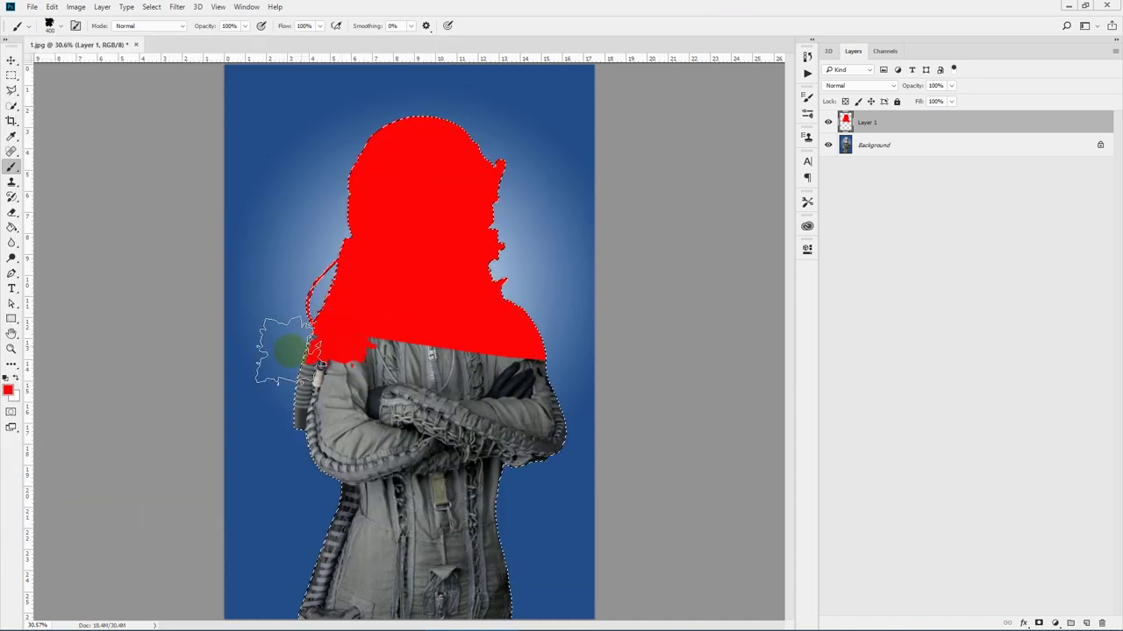
- Paint red over the chest, crossed arms, waist and remaining dark patches
{"action": "mouse_move", "coordinate": [318, 342]}
{"action": "left_mouse_down"}
{"action": "mouse_move", "coordinate": [381, 321]}
{"action": "mouse_move", "coordinate": [383, 377]}
{"action": "mouse_move", "coordinate": [418, 383]}
{"action": "mouse_move", "coordinate": [533, 452]}
{"action": "mouse_move", "coordinate": [322, 421]}
{"action": "left_mouse_up"}
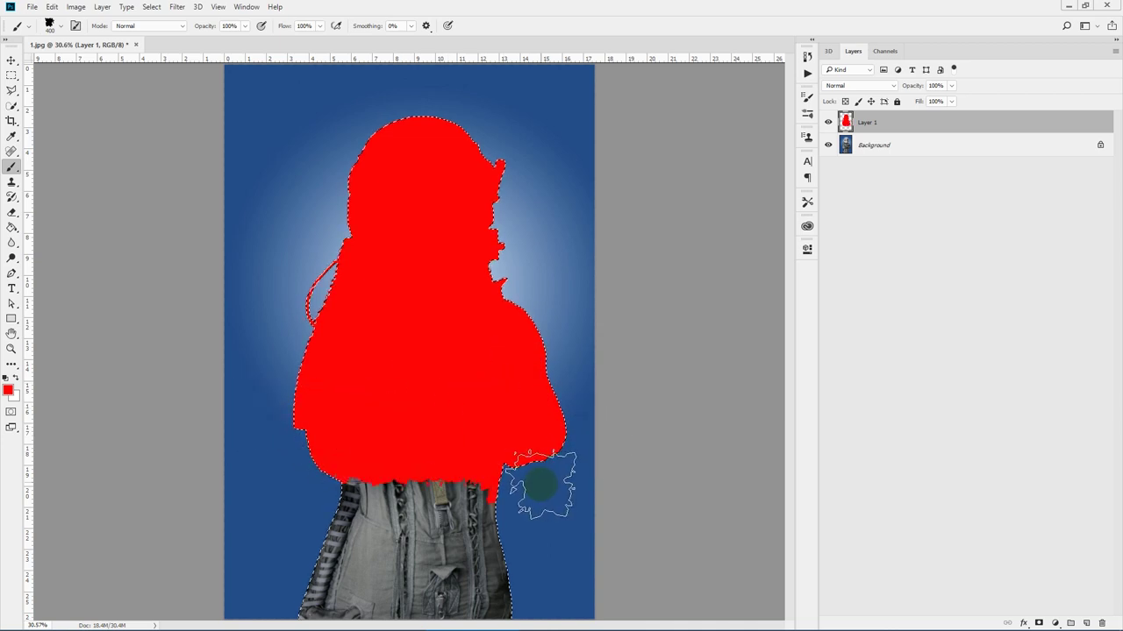
{"action": "mouse_move", "coordinate": [412, 491]}
{"action": "left_mouse_down"}
{"action": "mouse_move", "coordinate": [351, 531]}
{"action": "mouse_move", "coordinate": [386, 526]}
{"action": "mouse_move", "coordinate": [368, 557]}
{"action": "mouse_move", "coordinate": [413, 570]}
{"action": "mouse_move", "coordinate": [482, 519]}
{"action": "mouse_move", "coordinate": [419, 454]}
{"action": "left_mouse_up"}
{"action": "mouse_move", "coordinate": [337, 478]}
{"action": "left_mouse_down"}
{"action": "mouse_move", "coordinate": [345, 501]}
{"action": "mouse_move", "coordinate": [431, 466]}
{"action": "mouse_move", "coordinate": [428, 495]}
{"action": "left_mouse_up"}
{"action": "mouse_move", "coordinate": [315, 458]}
{"action": "left_mouse_down"}
{"action": "mouse_move", "coordinate": [343, 276]}
{"action": "mouse_move", "coordinate": [421, 180]}
{"action": "left_mouse_up"}
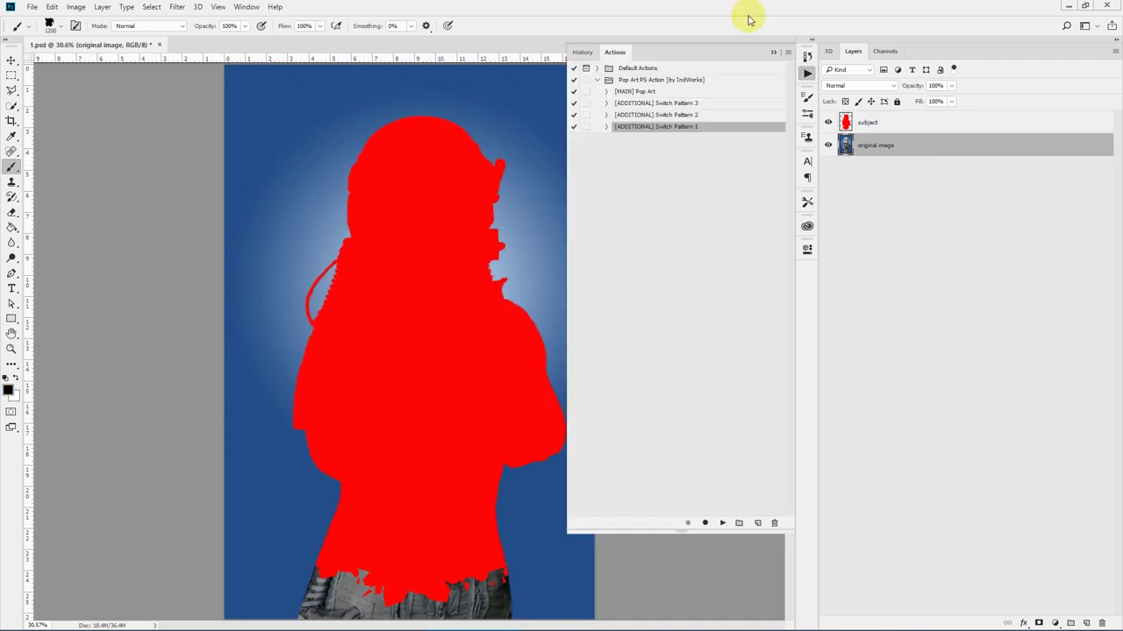
- Select and play the [MAIN] Pop Art action
{"action": "left_click", "coordinate": [641, 92]}
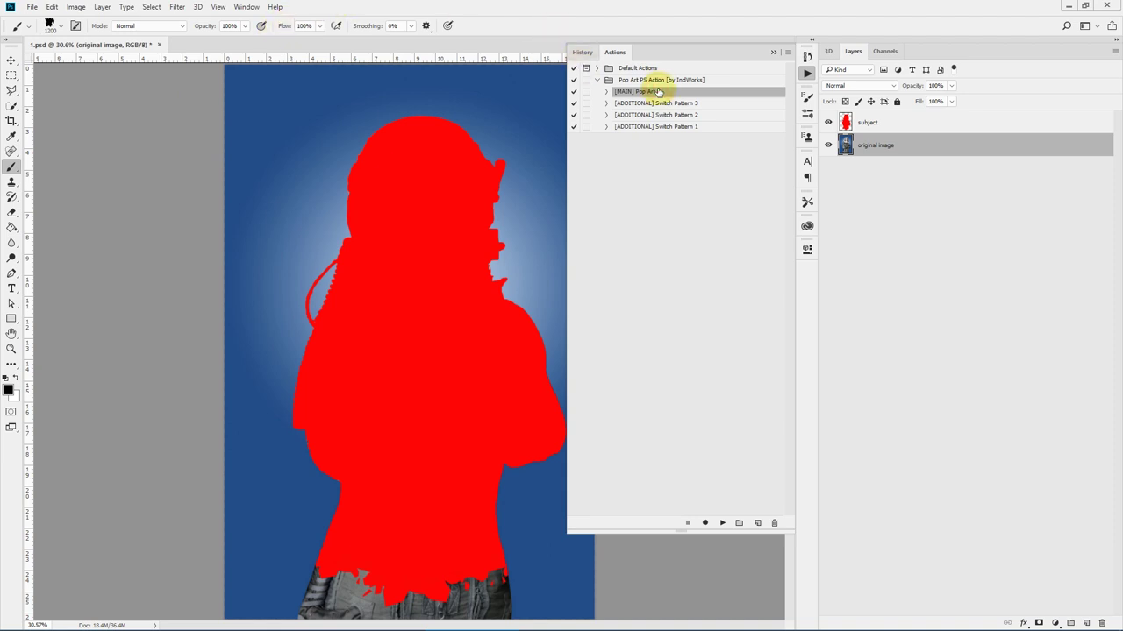
{"action": "left_click", "coordinate": [723, 523]}
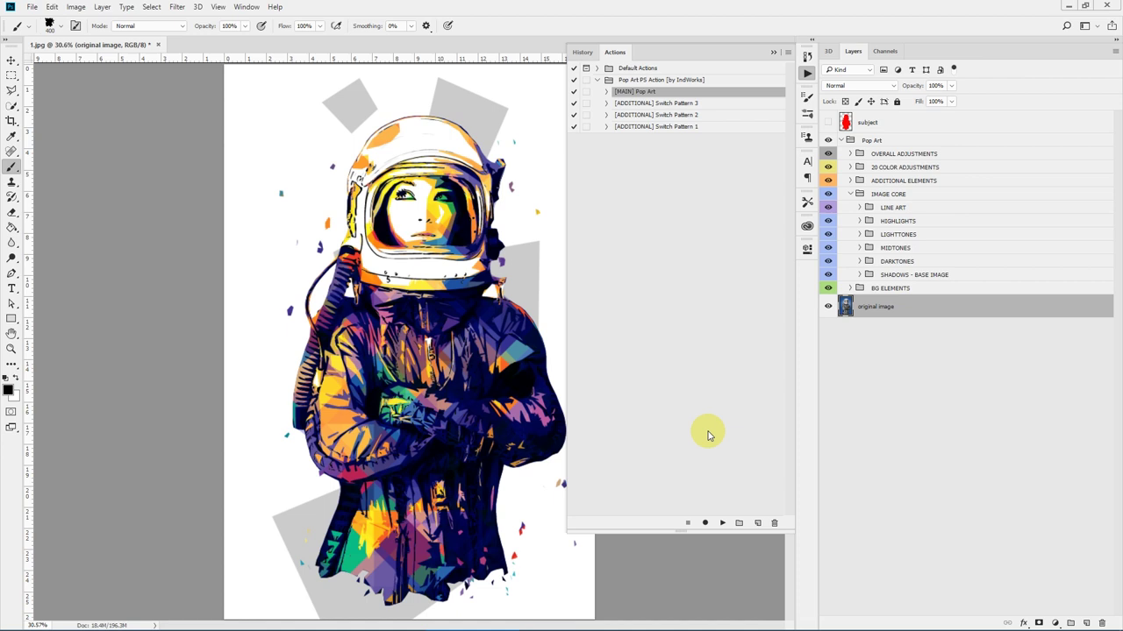
- Zoom in on the astronaut's helmet to inspect it, then fit the whole image on screen
{"action": "left_click", "coordinate": [774, 52]}
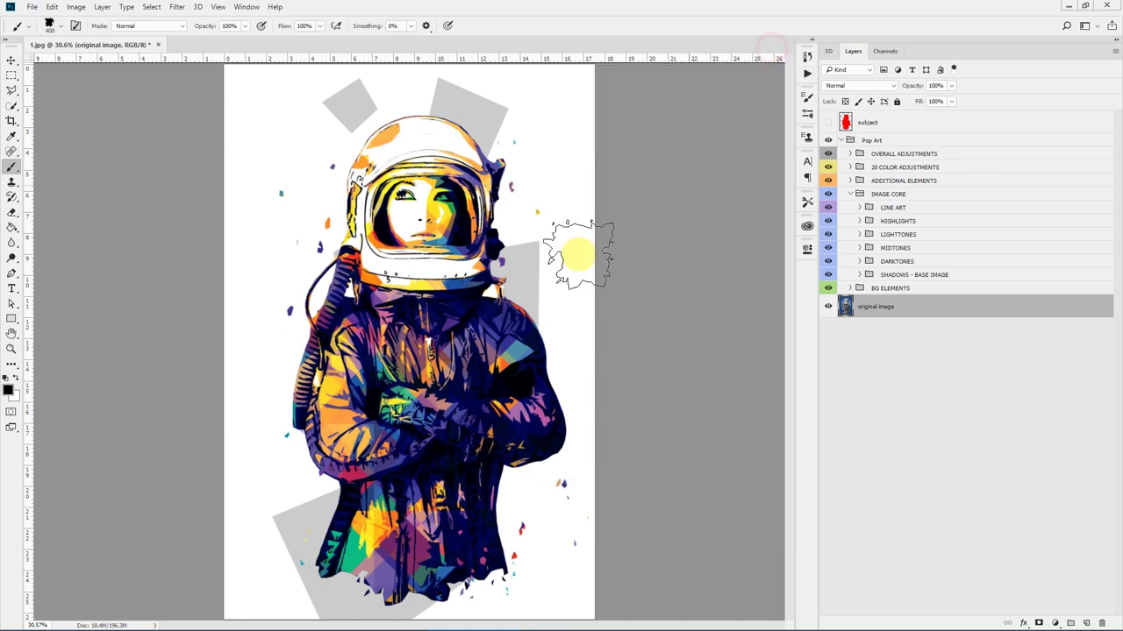
{"action": "left_click", "coordinate": [11, 349]}
{"action": "left_click_drag", "start_coordinate": [381, 277], "coordinate": [456, 223]}
{"action": "scroll", "coordinate": [456, 224], "scroll_direction": "up", "scroll_amount": 2}
{"action": "scroll", "coordinate": [526, 246], "scroll_direction": "down", "scroll_amount": 2}
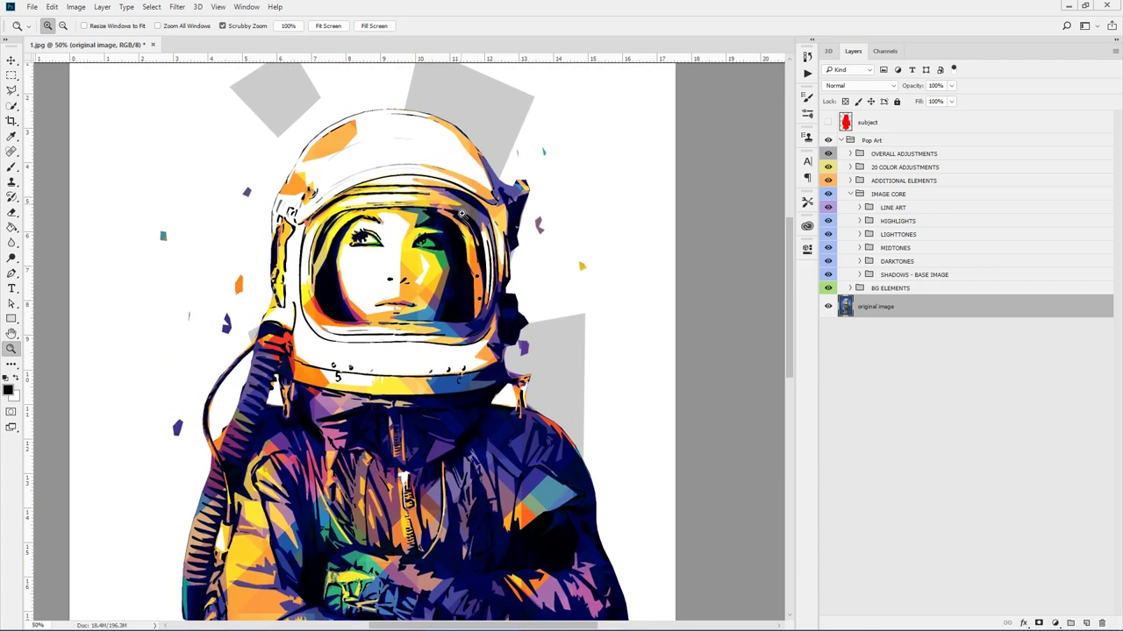
{"action": "scroll", "coordinate": [614, 263], "scroll_direction": "up", "scroll_amount": 1}
{"action": "mouse_move", "coordinate": [789, 316]}
{"action": "left_mouse_down"}
{"action": "mouse_move", "coordinate": [785, 408]}
{"action": "mouse_move", "coordinate": [784, 314]}
{"action": "left_mouse_up"}
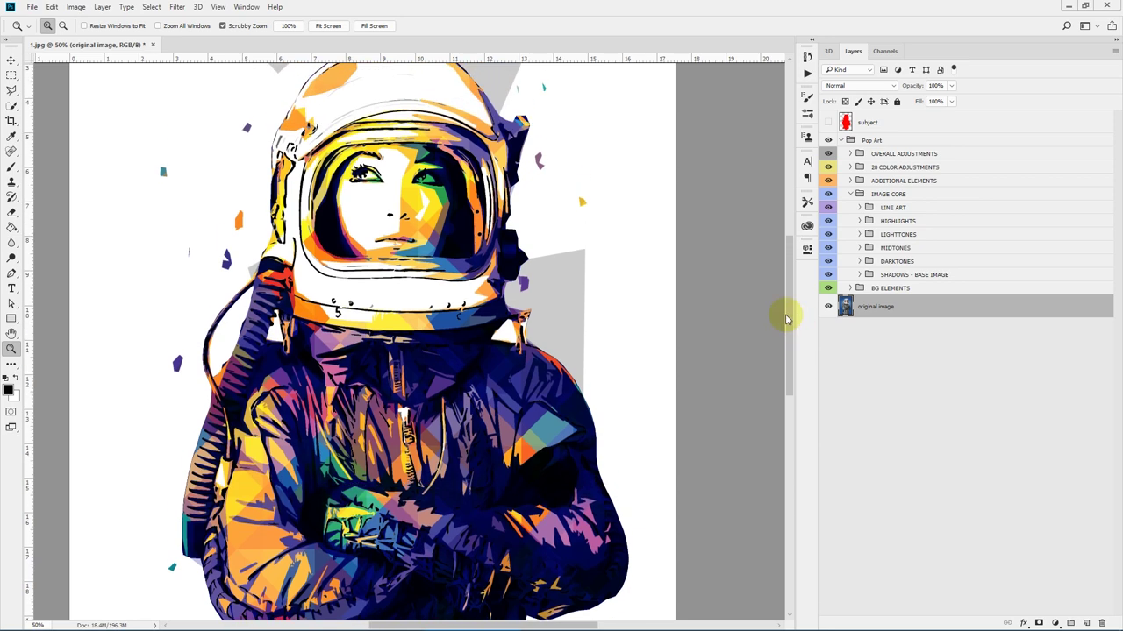
{"action": "left_click", "coordinate": [328, 26]}
- Play the Switch Pattern 3, then Switch Pattern 2, and finally Switch Pattern 1 actions
{"action": "left_click", "coordinate": [806, 74]}
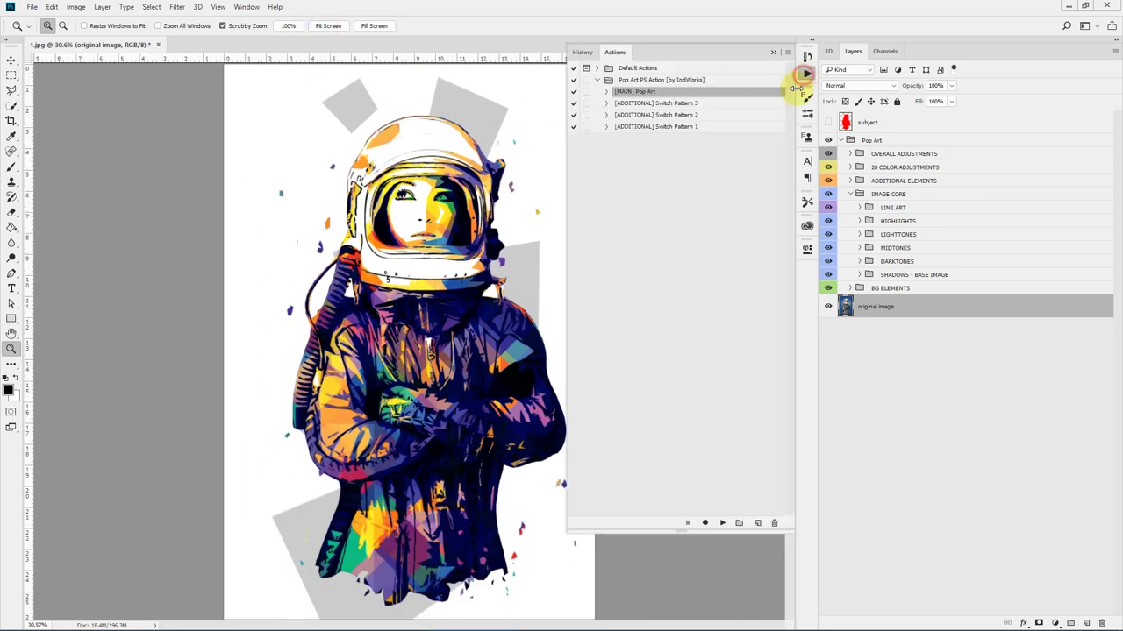
{"action": "left_click", "coordinate": [653, 103]}
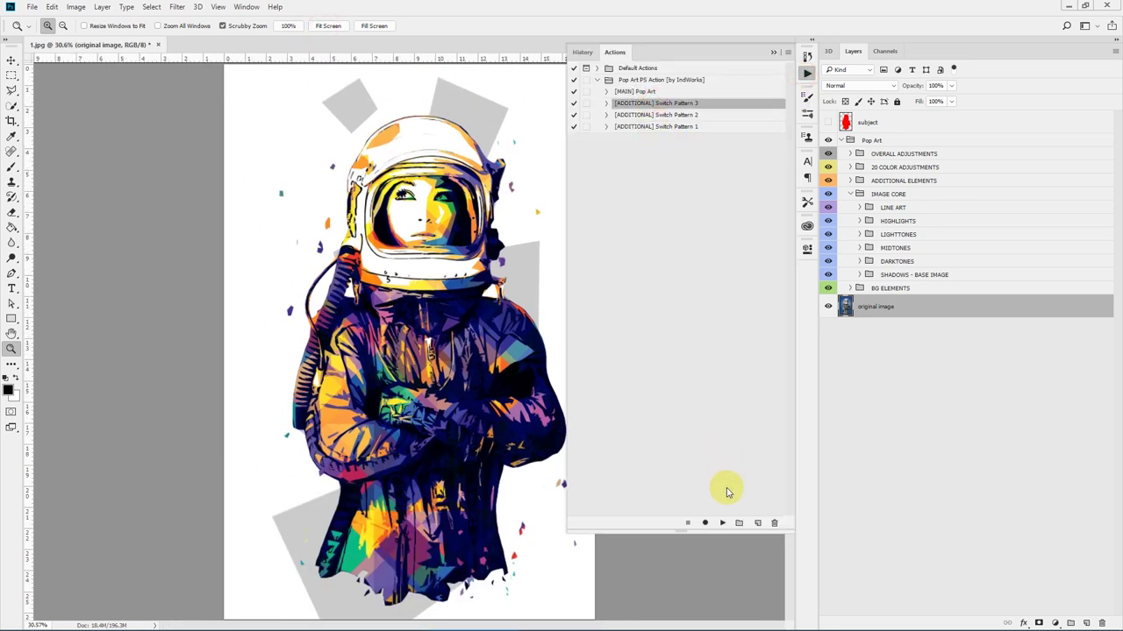
{"action": "left_click", "coordinate": [719, 522]}
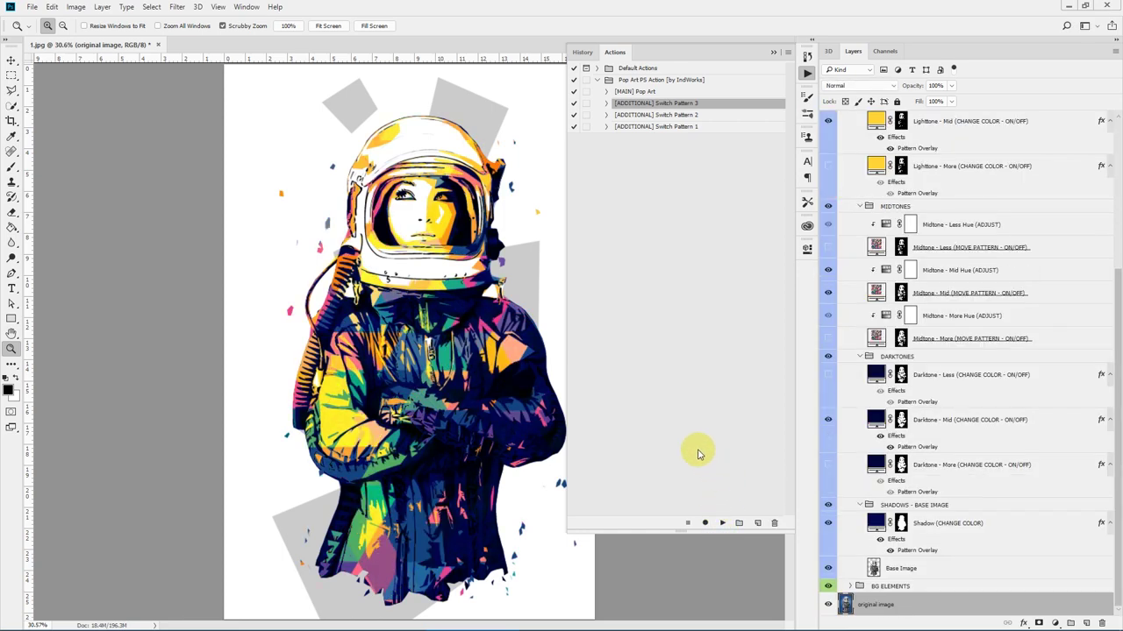
{"action": "left_click", "coordinate": [447, 392]}
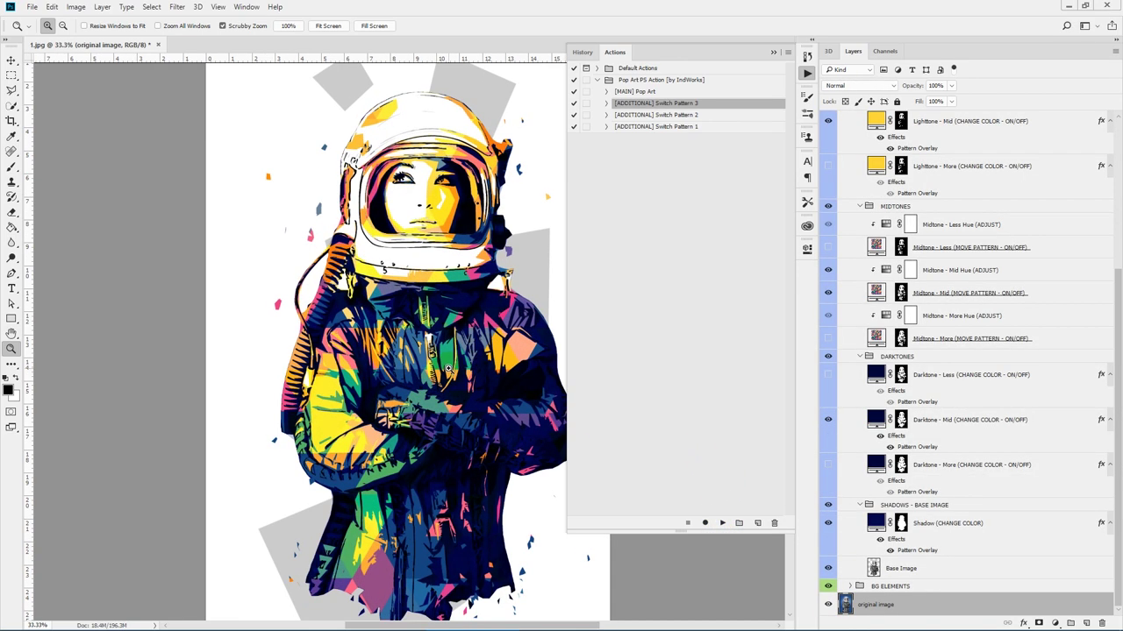
{"action": "left_click", "coordinate": [682, 114]}
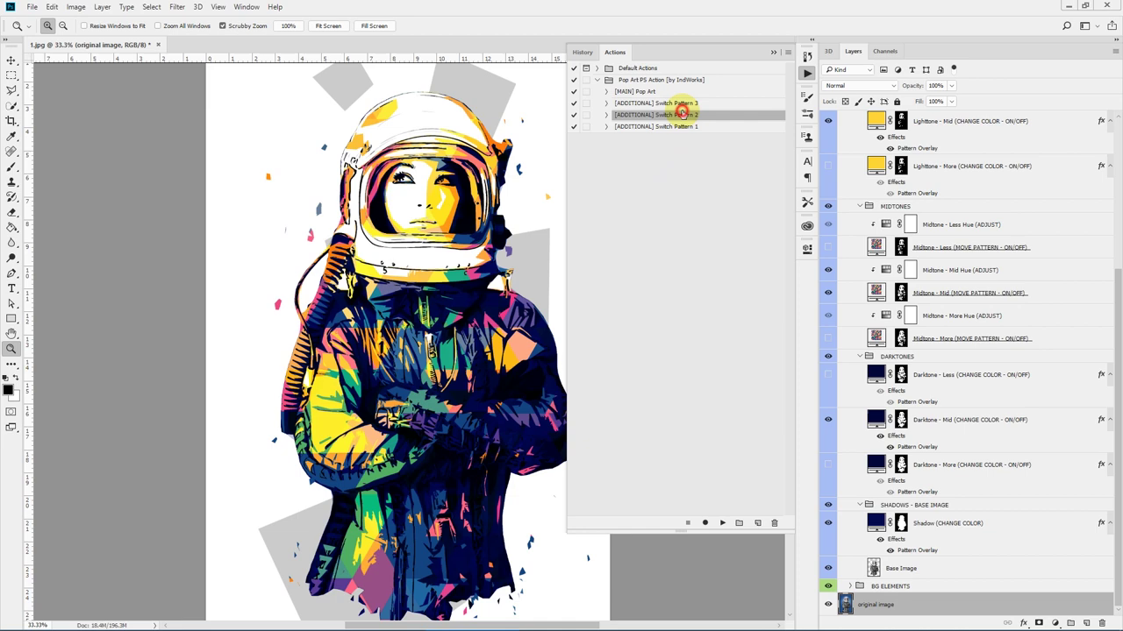
{"action": "left_click", "coordinate": [720, 524]}
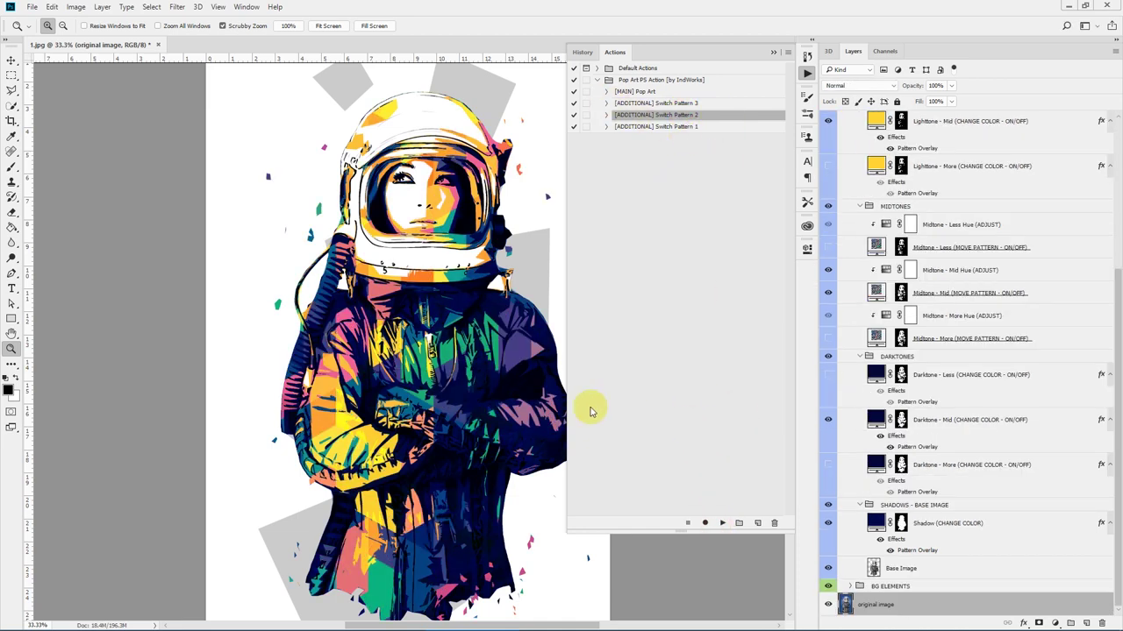
{"action": "left_click", "coordinate": [676, 127]}
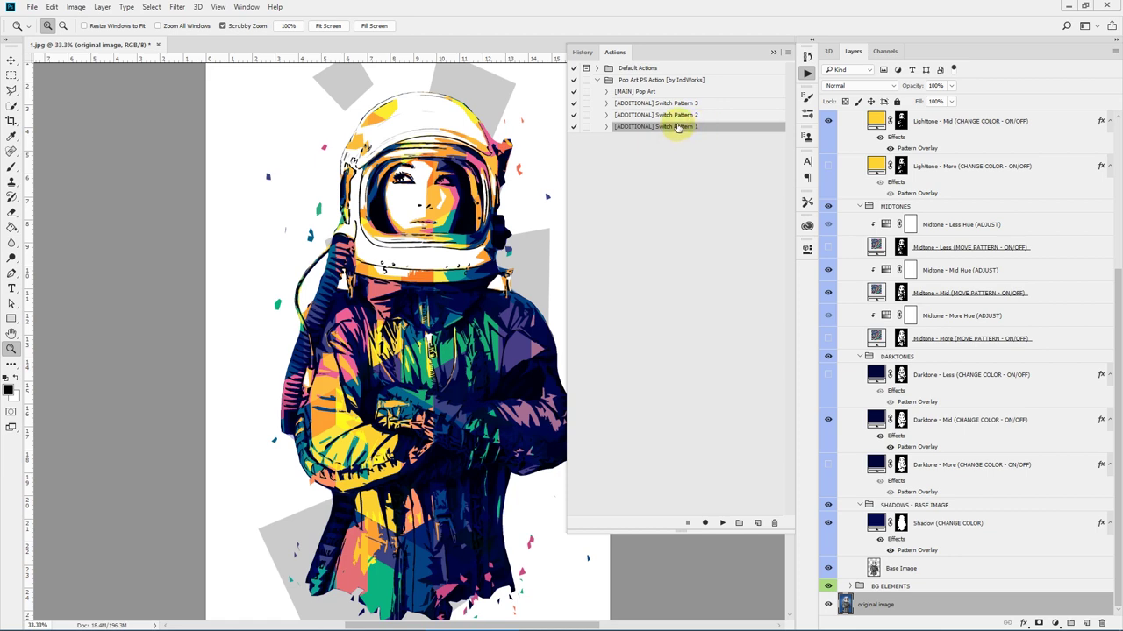
{"action": "left_click", "coordinate": [722, 522]}
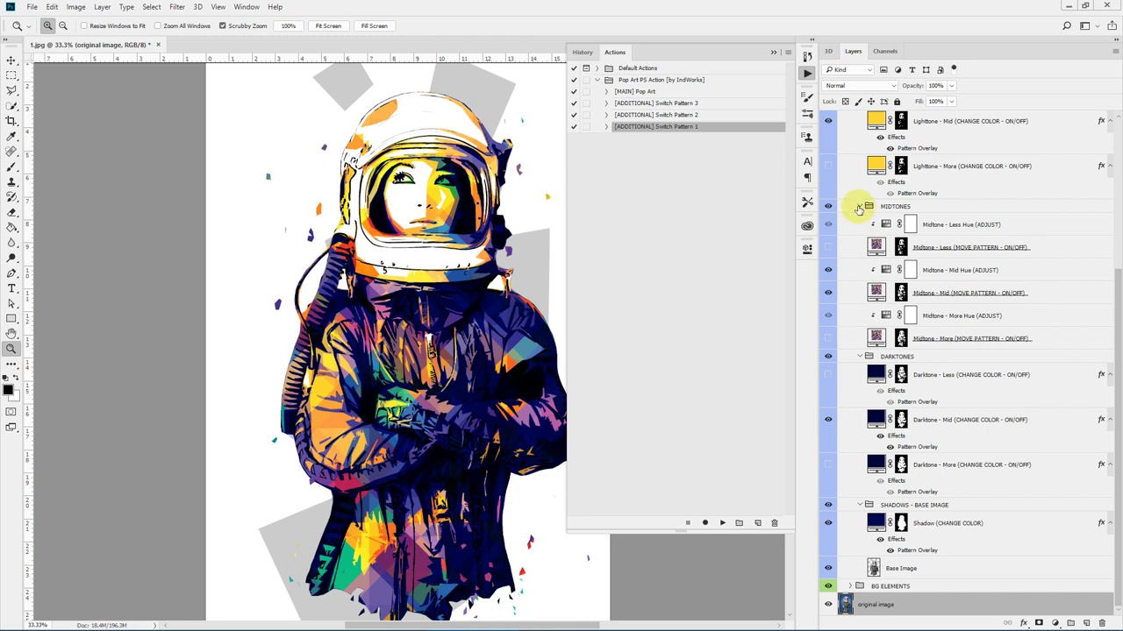
- Hide the Actions panel and expand BG ELEMENTS to reveal BG Pattern CUSTOM, Patterns 1–6 and BG Base
{"action": "scroll", "coordinate": [867, 213], "scroll_direction": "up", "scroll_amount": 3}
{"action": "left_click_drag", "start_coordinate": [1116, 204], "coordinate": [1113, 114]}
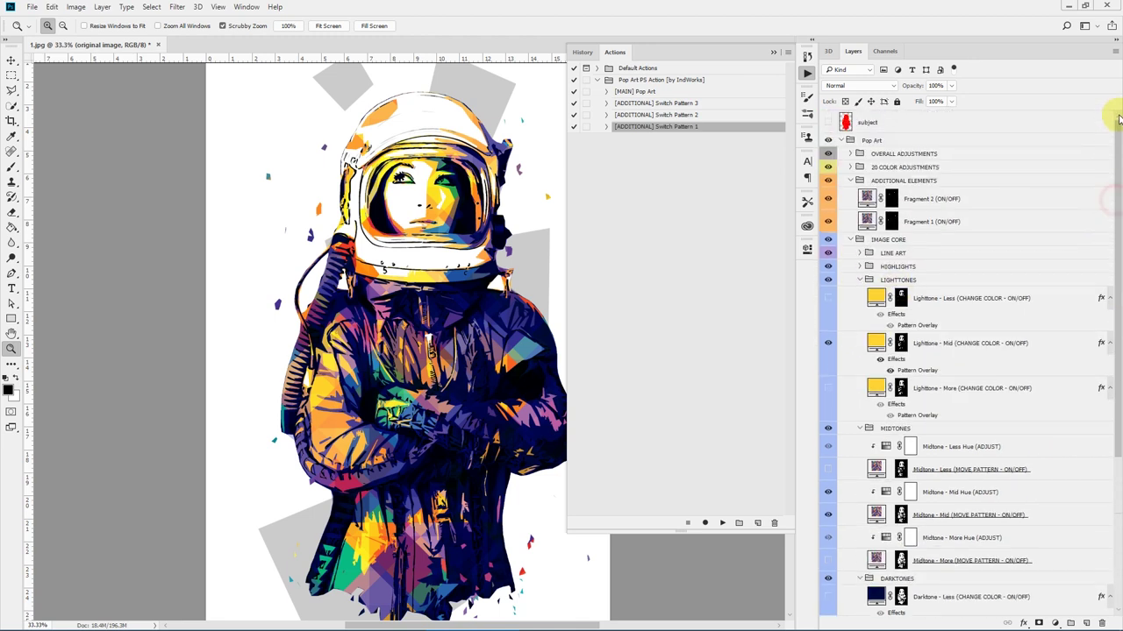
{"action": "left_click", "coordinate": [842, 141]}
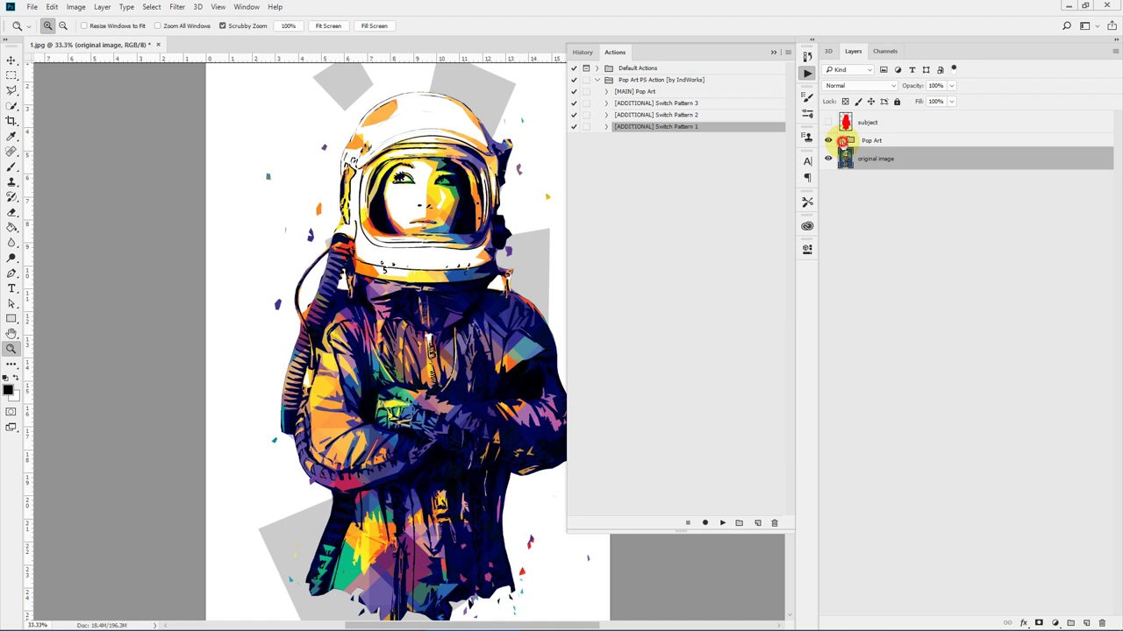
{"action": "left_click", "coordinate": [842, 141]}
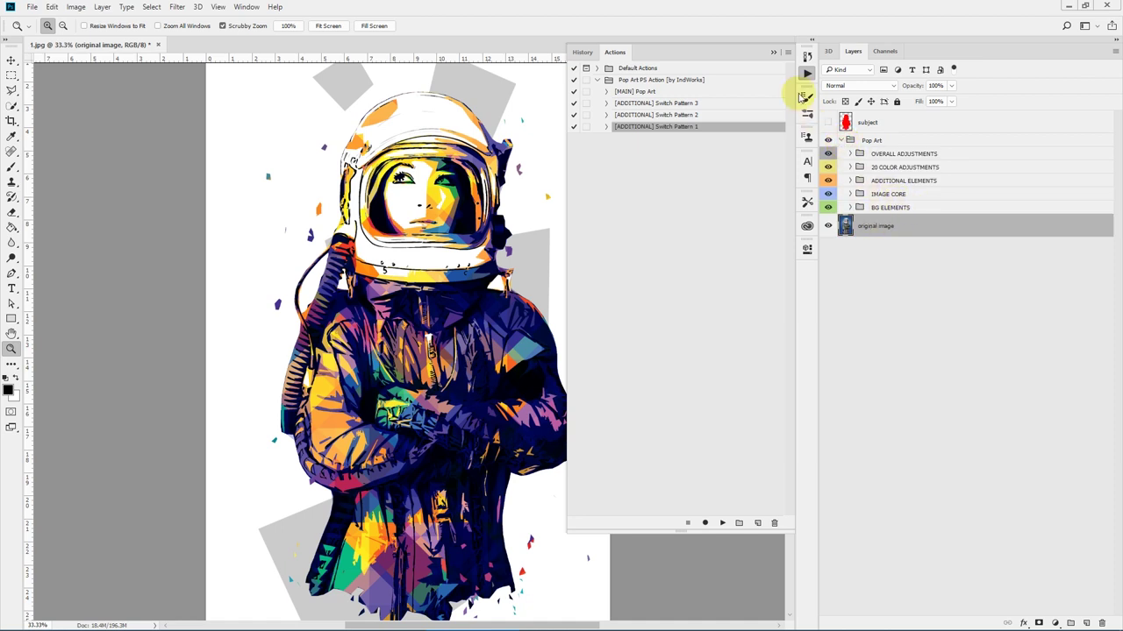
{"action": "left_click", "coordinate": [775, 52]}
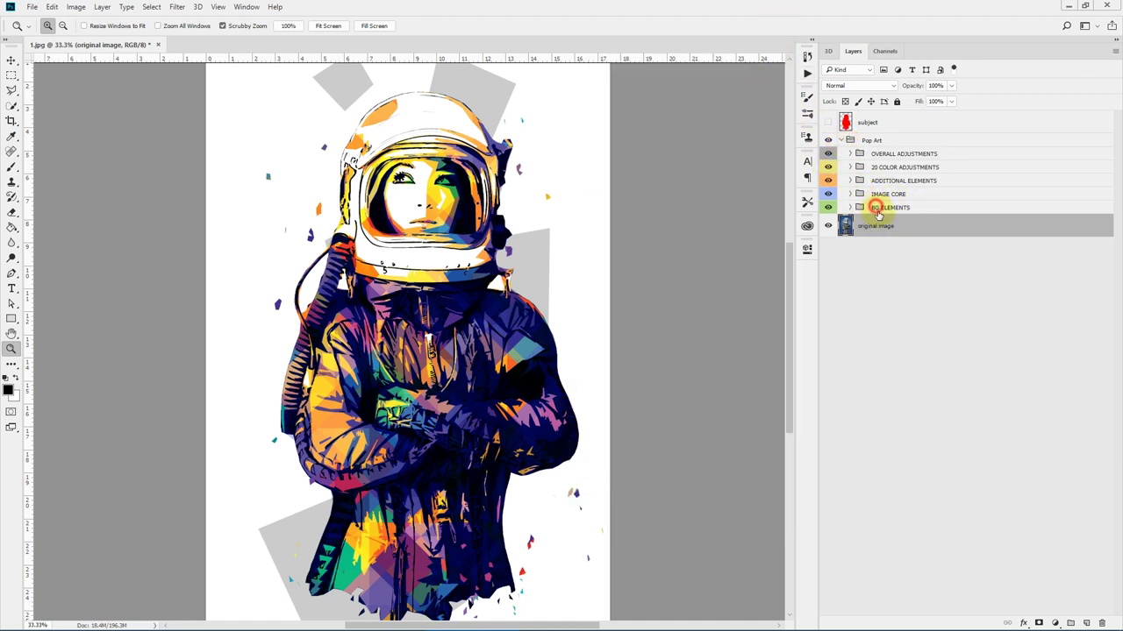
{"action": "left_click", "coordinate": [881, 209]}
{"action": "left_click", "coordinate": [849, 208]}
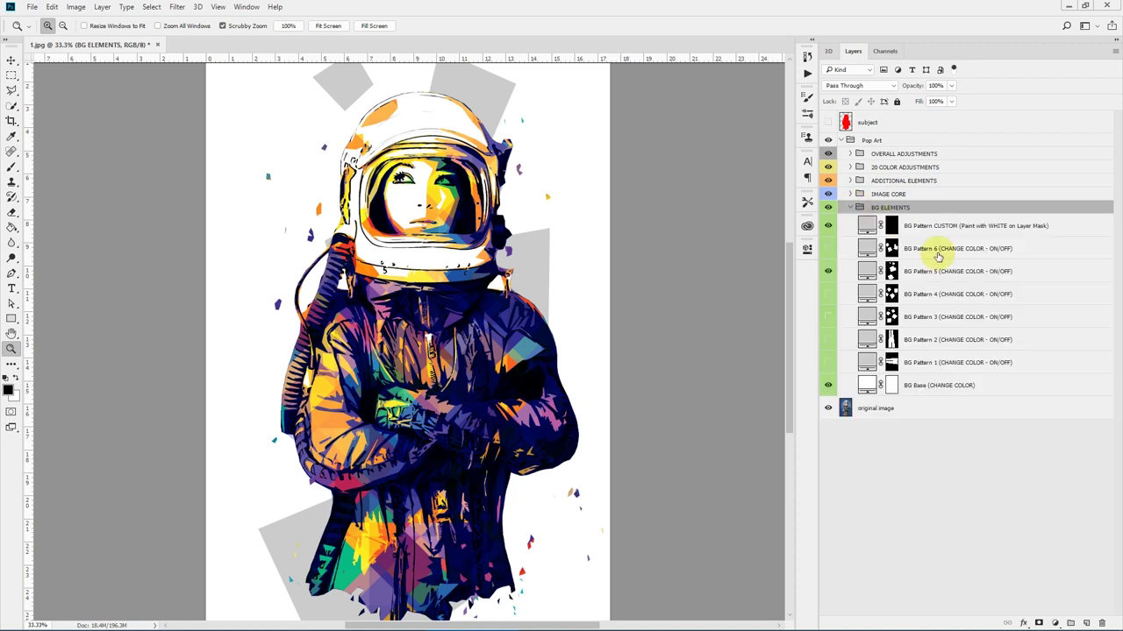
- Preview dark blue and purple for the BG Base colour, then cancel to keep white
{"action": "left_click", "coordinate": [971, 387]}
{"action": "double_click", "coordinate": [866, 386]}
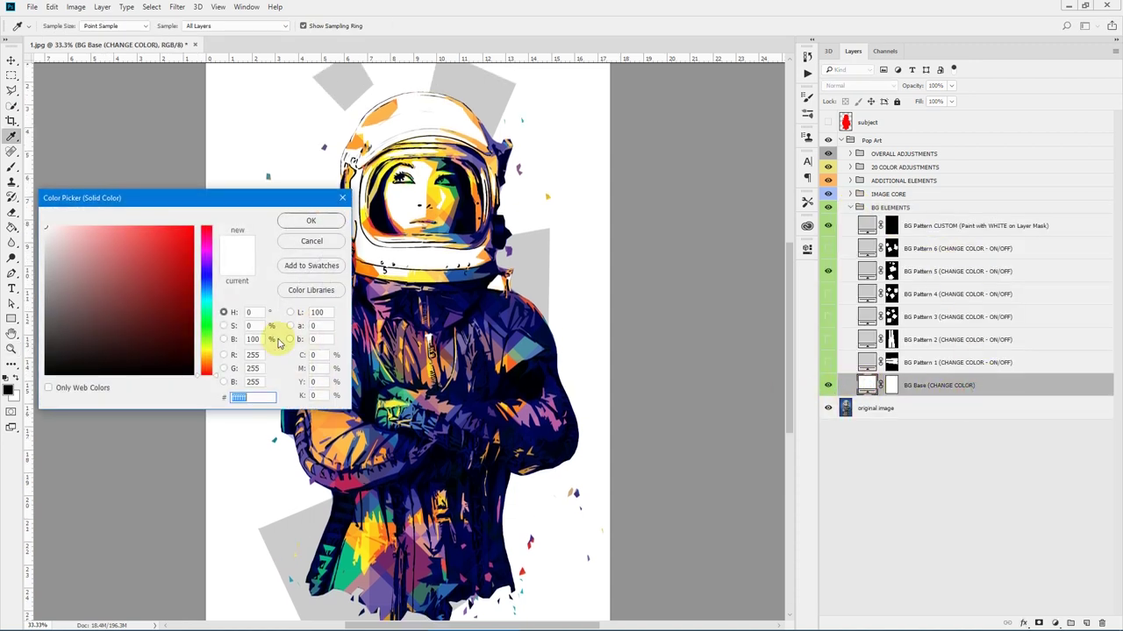
{"action": "left_click_drag", "start_coordinate": [161, 281], "coordinate": [147, 338]}
{"action": "left_click", "coordinate": [209, 279]}
{"action": "left_click", "coordinate": [310, 240]}
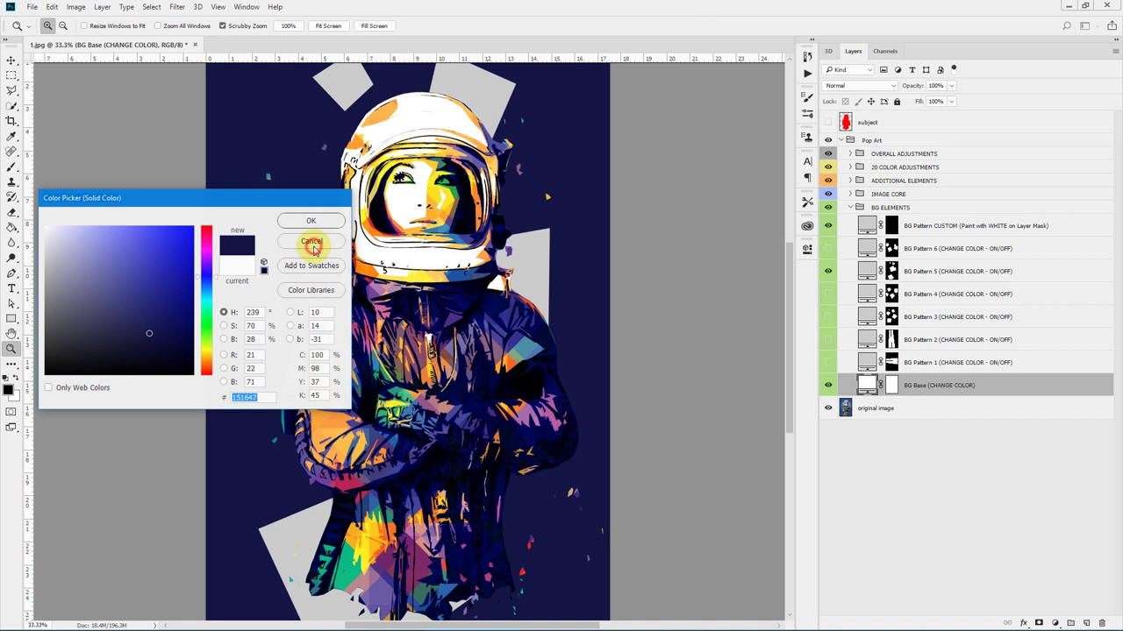
- Preview BG Patterns 1 through 5 one at a time on the background
{"action": "left_click", "coordinate": [974, 362]}
{"action": "left_click", "coordinate": [828, 271]}
{"action": "left_click", "coordinate": [828, 364]}
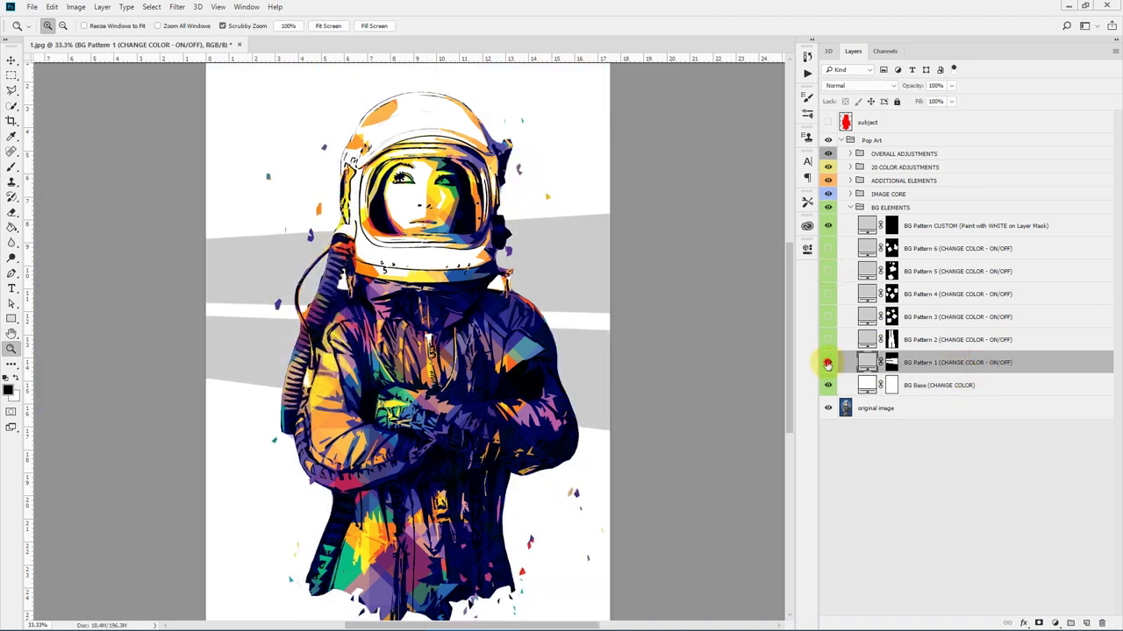
{"action": "left_click", "coordinate": [828, 363]}
{"action": "left_click", "coordinate": [828, 337]}
{"action": "left_click", "coordinate": [827, 337]}
{"action": "left_click", "coordinate": [827, 318]}
{"action": "left_click", "coordinate": [827, 318]}
{"action": "left_click", "coordinate": [828, 293]}
{"action": "left_click", "coordinate": [828, 294]}
{"action": "left_click", "coordinate": [828, 271]}
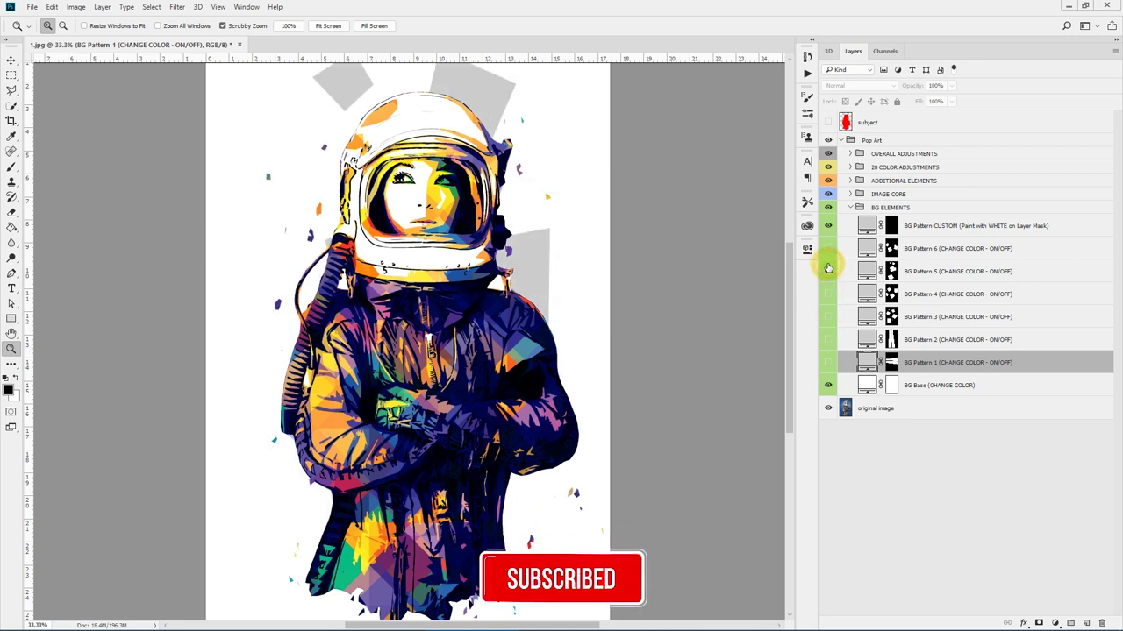
- Try red for BG Pattern 5's fill, cancel it, and hide Pattern 5
{"action": "double_click", "coordinate": [866, 271]}
{"action": "left_click_drag", "start_coordinate": [166, 251], "coordinate": [90, 240]}
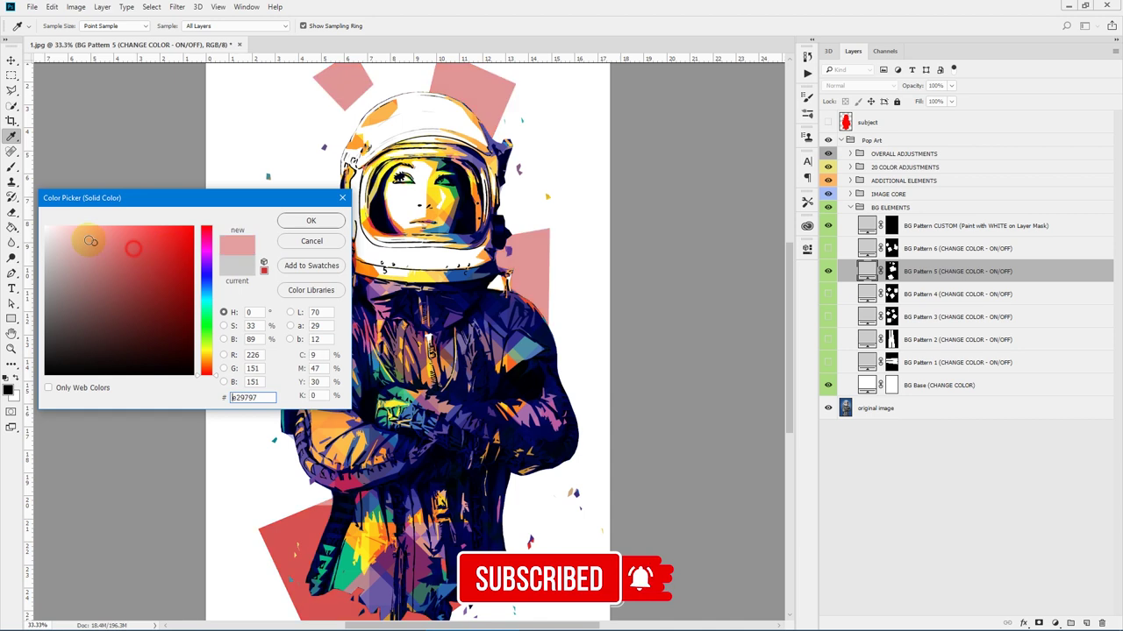
{"action": "left_click", "coordinate": [311, 241]}
{"action": "key", "text": "z"}
{"action": "left_click", "coordinate": [828, 272]}
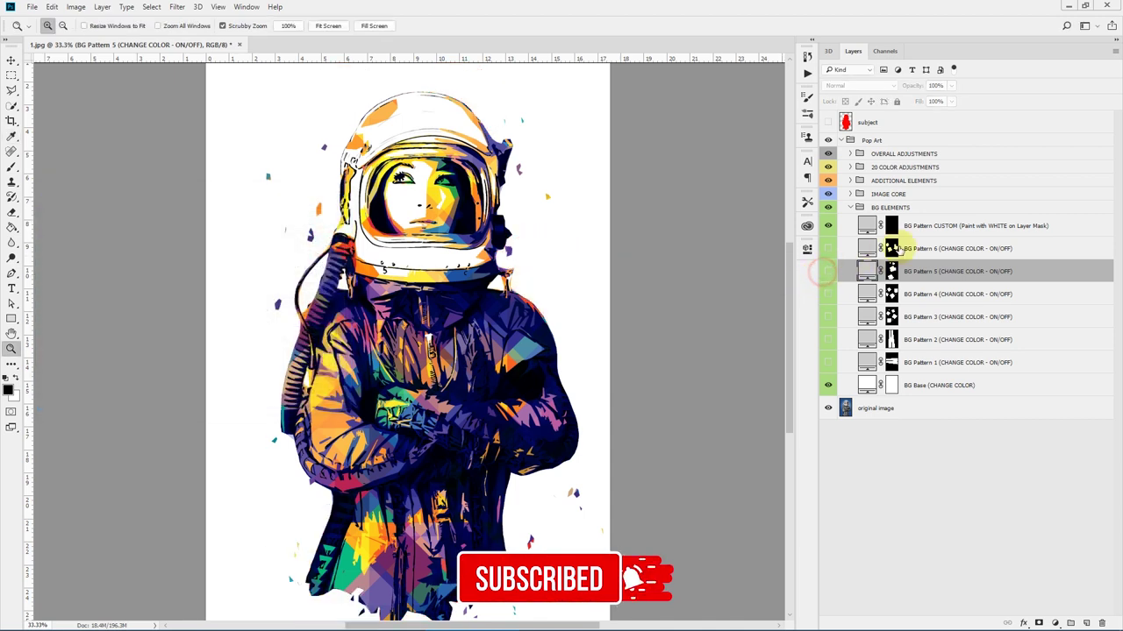
{"action": "left_click", "coordinate": [943, 225]}
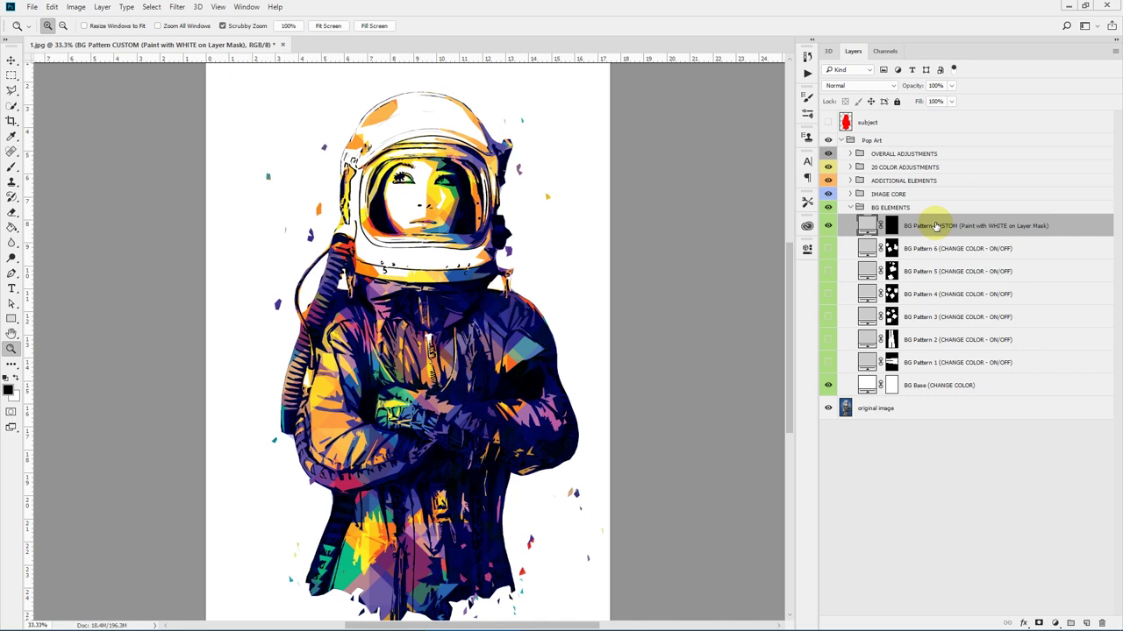
- Paint grey splatters at upper left and lower right on the BG Pattern CUSTOM mask with a large brush
{"action": "left_click", "coordinate": [891, 225]}
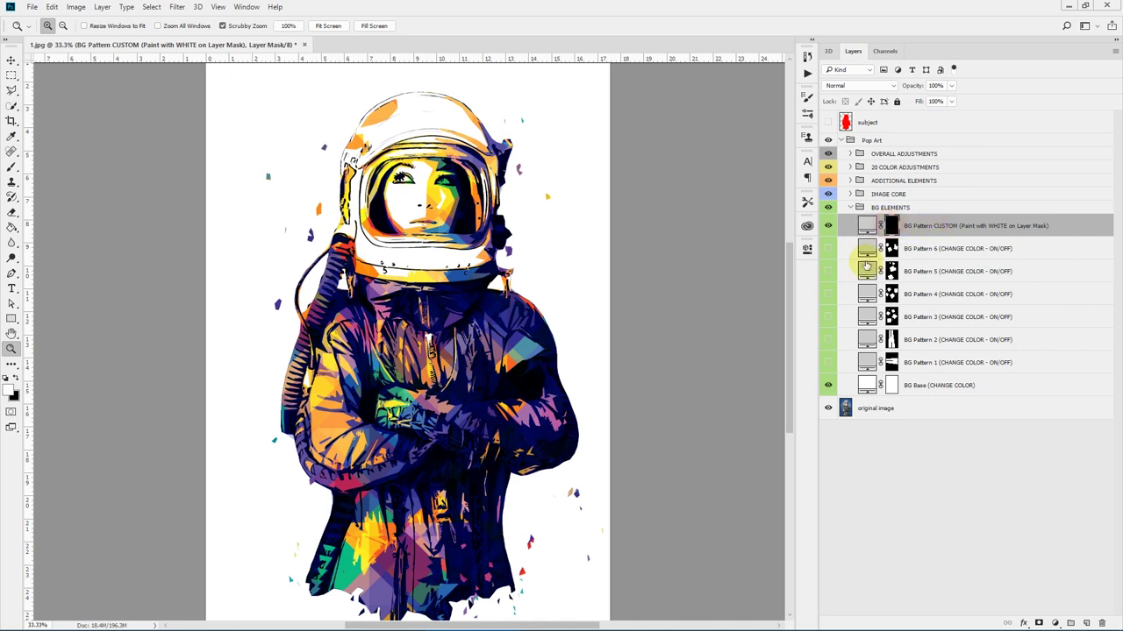
{"action": "left_click", "coordinate": [11, 169]}
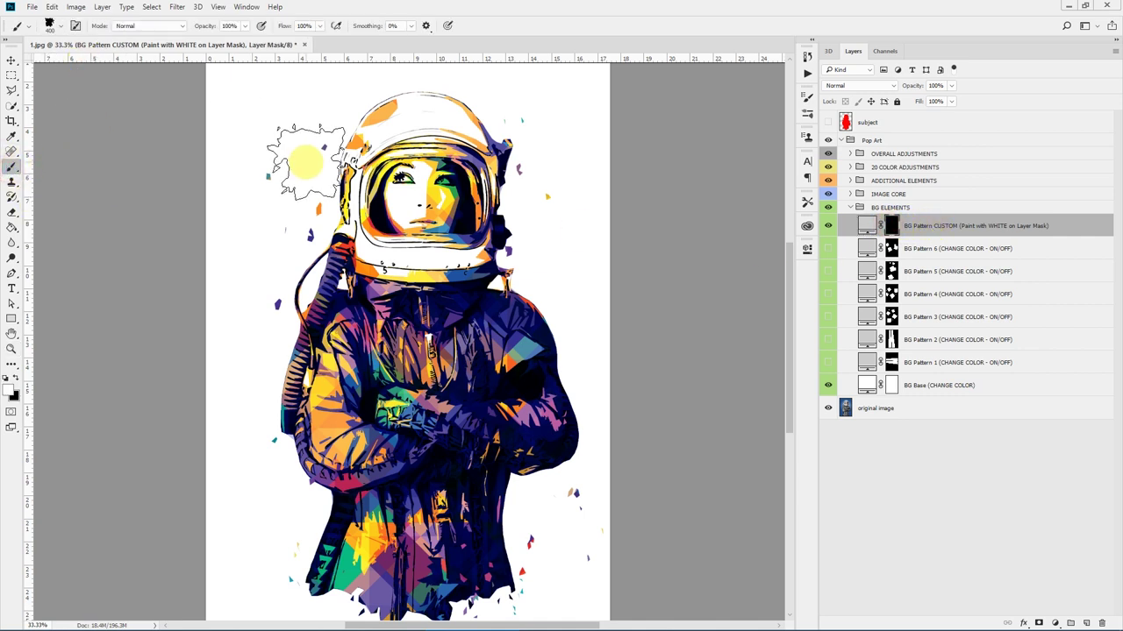
{"action": "key", "text": "bracketright"}
{"action": "key", "text": "bracketright"}
{"action": "key", "text": "bracketright"}
{"action": "key", "text": "bracketright"}
{"action": "key", "text": "bracketright"}
{"action": "key", "text": "bracketright"}
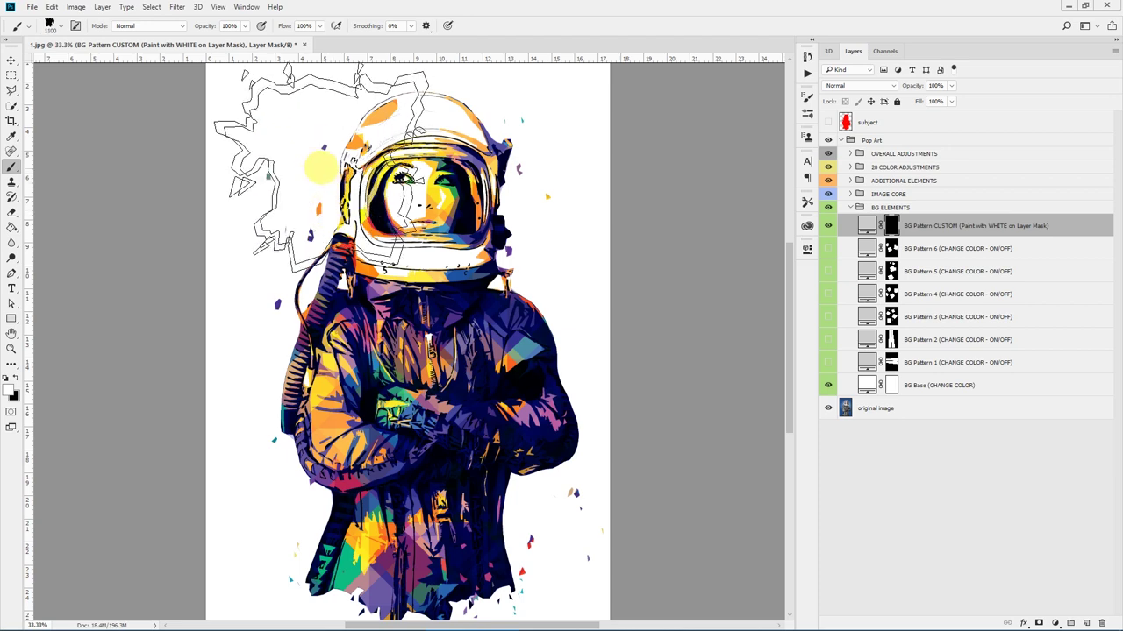
{"action": "left_click", "coordinate": [351, 218]}
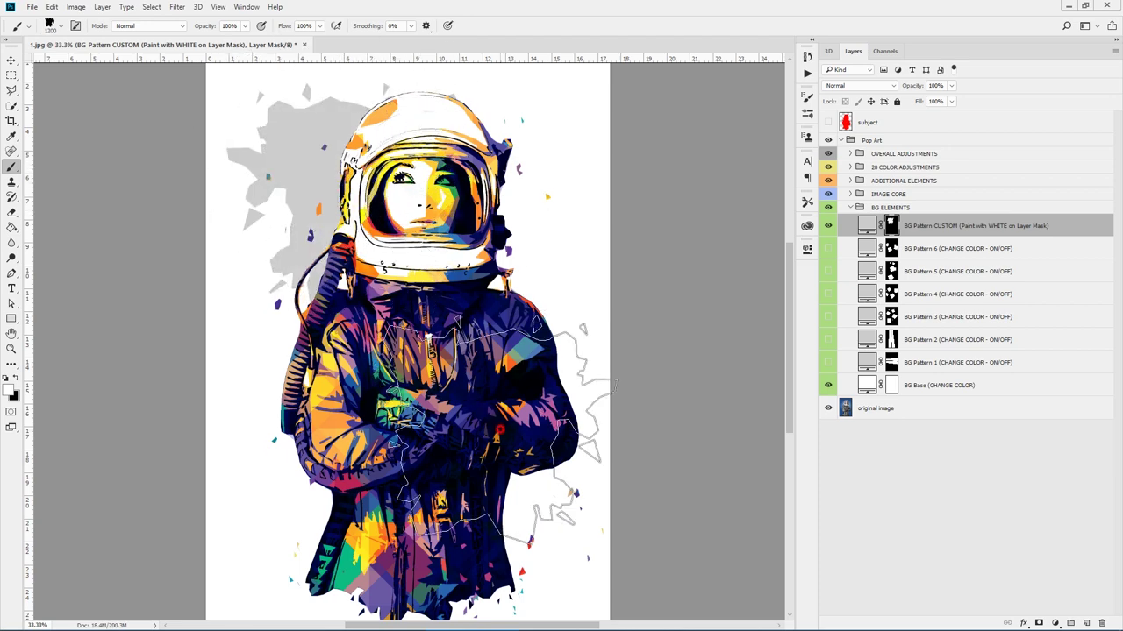
{"action": "left_click", "coordinate": [498, 406]}
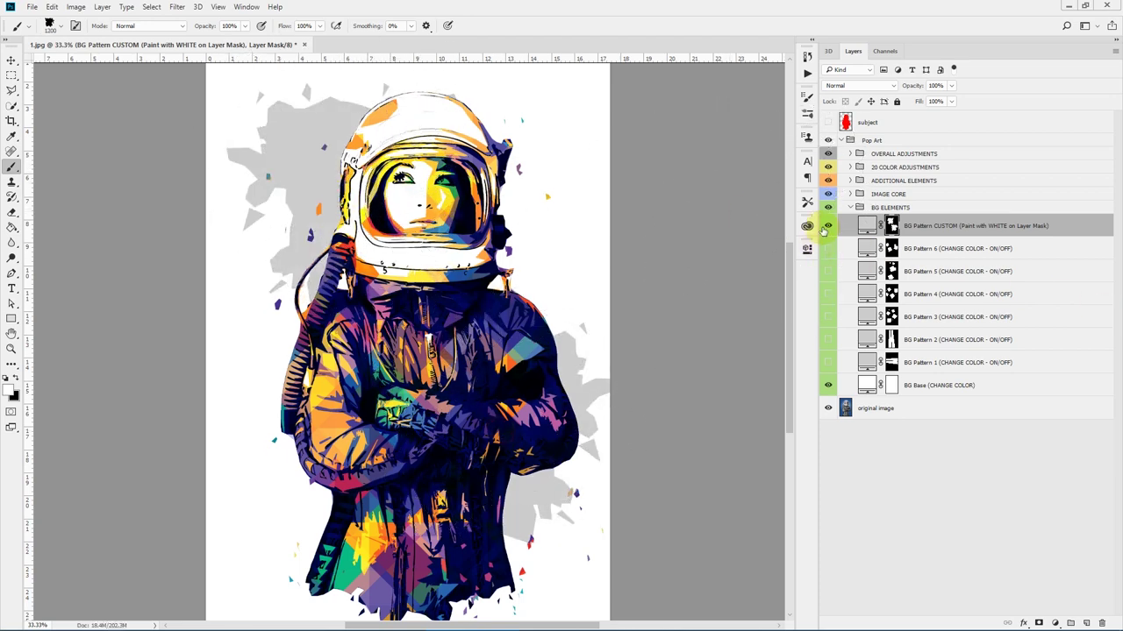
- Hide the custom splatter and compare BG Patterns 5 and 6, keeping Pattern 6 visible
{"action": "left_click", "coordinate": [828, 225]}
{"action": "left_click", "coordinate": [827, 271]}
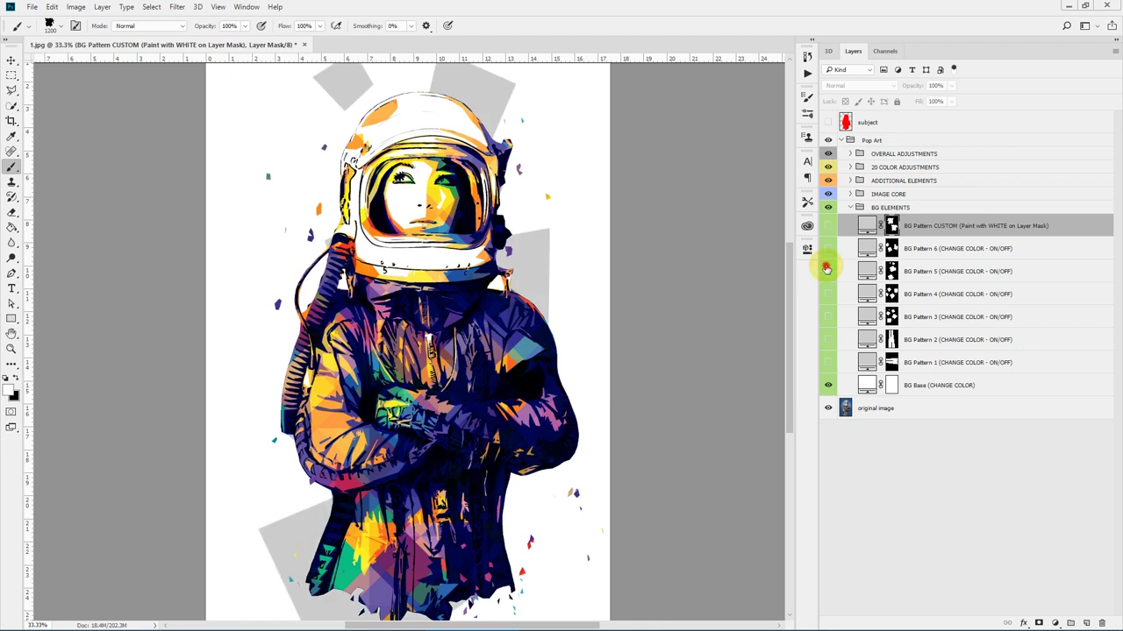
{"action": "left_click", "coordinate": [825, 269]}
{"action": "left_click", "coordinate": [828, 249]}
{"action": "left_click", "coordinate": [828, 250]}
{"action": "left_click", "coordinate": [828, 249]}
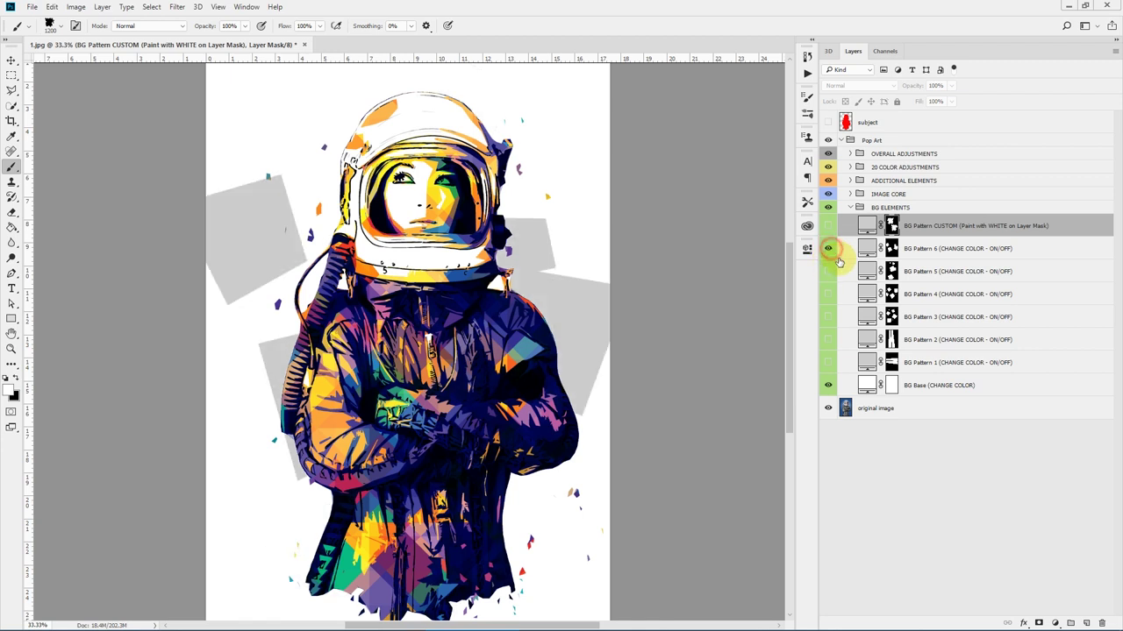
- Preview Patterns 4 and 3 alongside Pattern 6, hide them, and collapse BG ELEMENTS
{"action": "left_click", "coordinate": [827, 295]}
{"action": "left_click", "coordinate": [825, 250]}
{"action": "left_click", "coordinate": [824, 249]}
{"action": "left_click", "coordinate": [831, 295]}
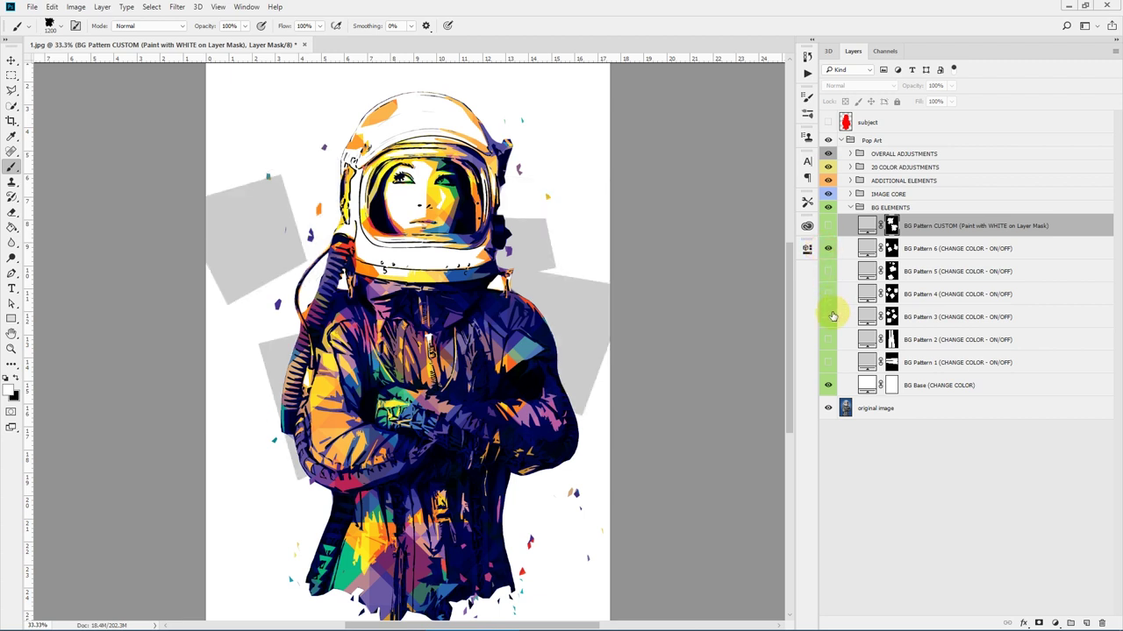
{"action": "left_click", "coordinate": [829, 317]}
{"action": "left_click", "coordinate": [829, 317]}
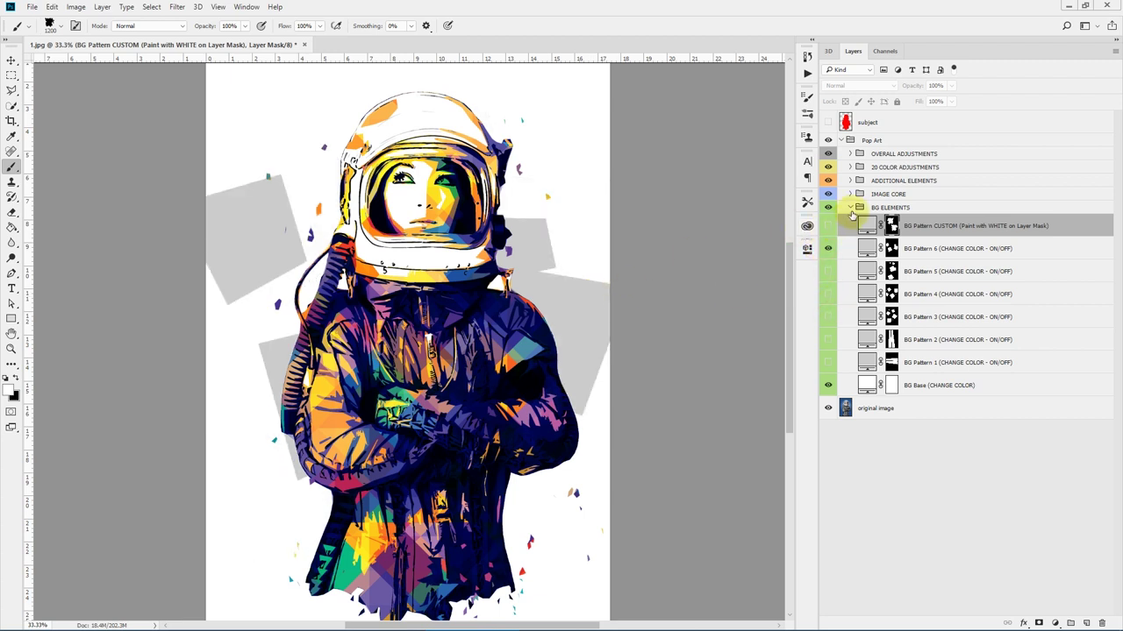
{"action": "left_click", "coordinate": [851, 208]}
{"action": "left_click", "coordinate": [907, 195]}
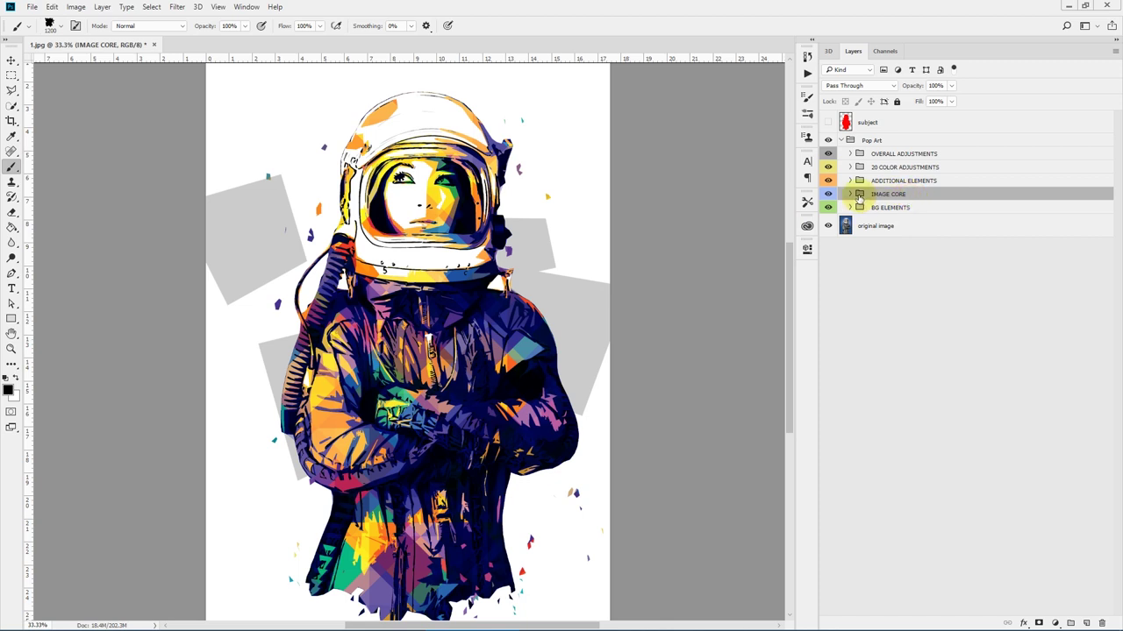
- Expand IMAGE CORE and preview toggling LINE ART, HIGHLIGHTS, LIGHTTONES and MIDTONES
{"action": "left_click", "coordinate": [828, 194]}
{"action": "left_click", "coordinate": [828, 194]}
{"action": "left_click", "coordinate": [850, 194]}
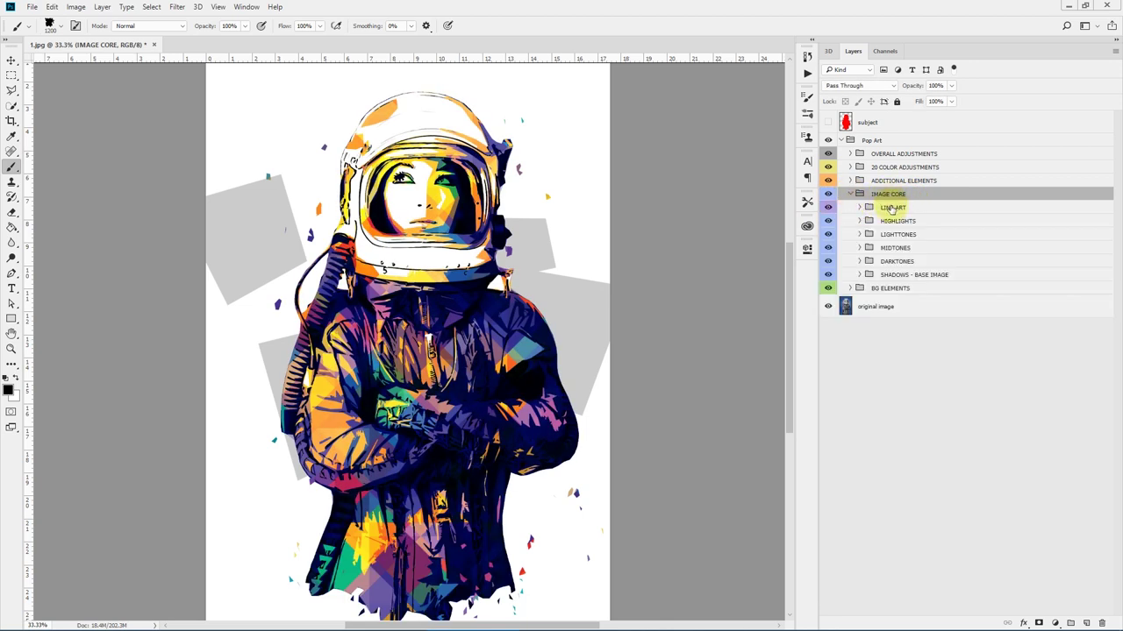
{"action": "left_click", "coordinate": [828, 208]}
{"action": "left_click", "coordinate": [828, 208]}
{"action": "left_click", "coordinate": [827, 221]}
{"action": "left_click", "coordinate": [827, 221]}
{"action": "left_click", "coordinate": [827, 235]}
{"action": "left_click", "coordinate": [828, 235]}
{"action": "left_click", "coordinate": [828, 249]}
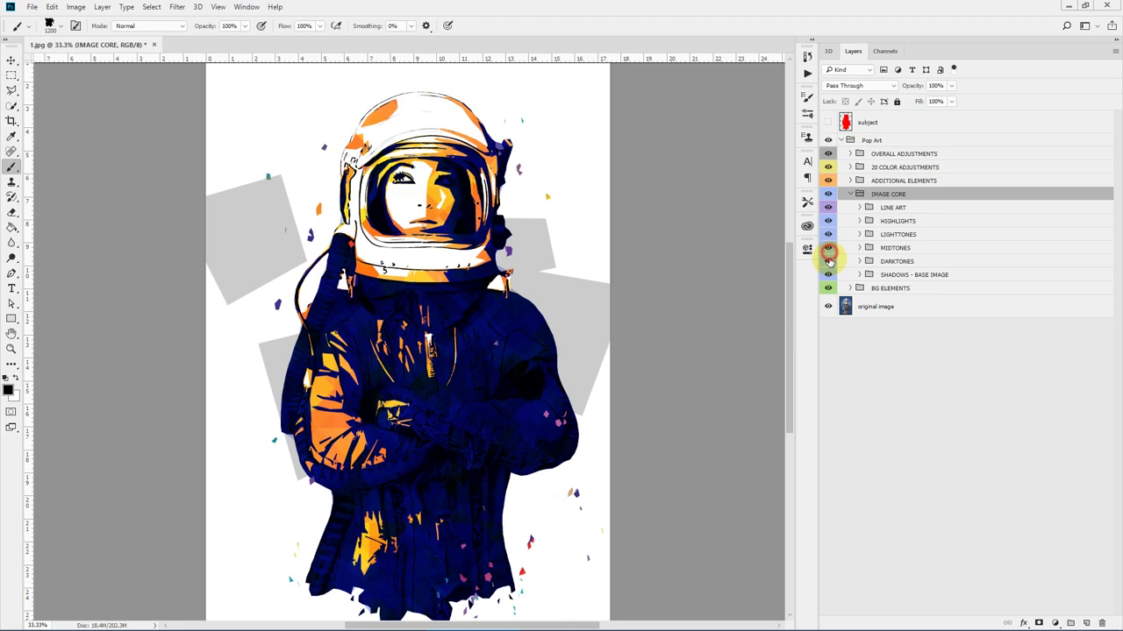
{"action": "left_click", "coordinate": [828, 250]}
- Toggle SHADOWS - BASE IMAGE's visibility and expand it to show Shadow and Base Image
{"action": "left_click", "coordinate": [828, 275]}
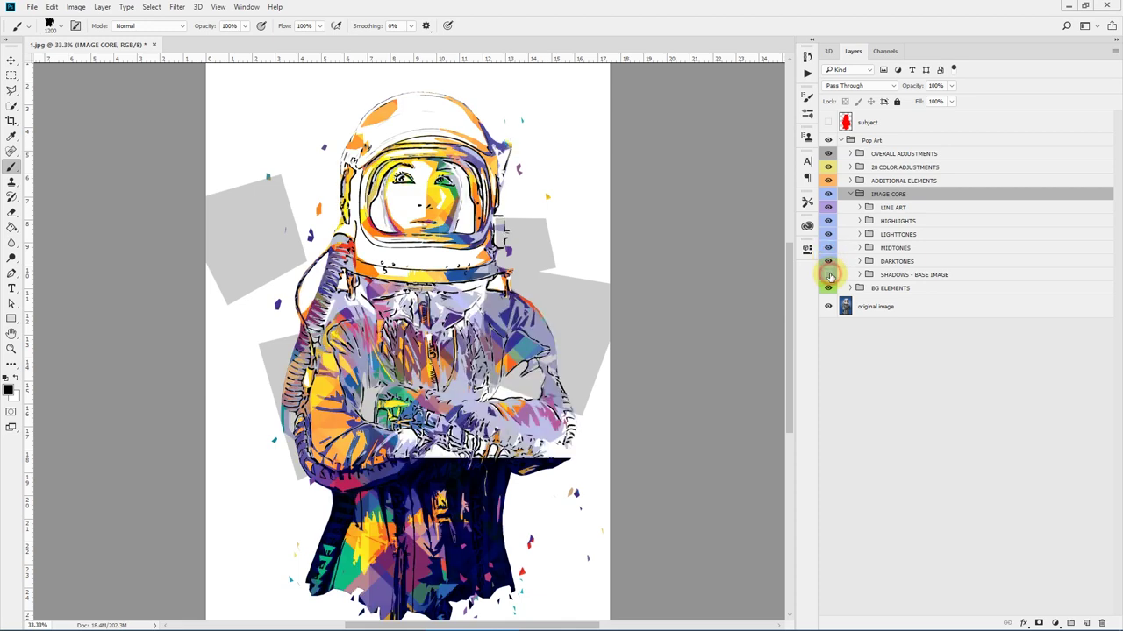
{"action": "left_click", "coordinate": [828, 275]}
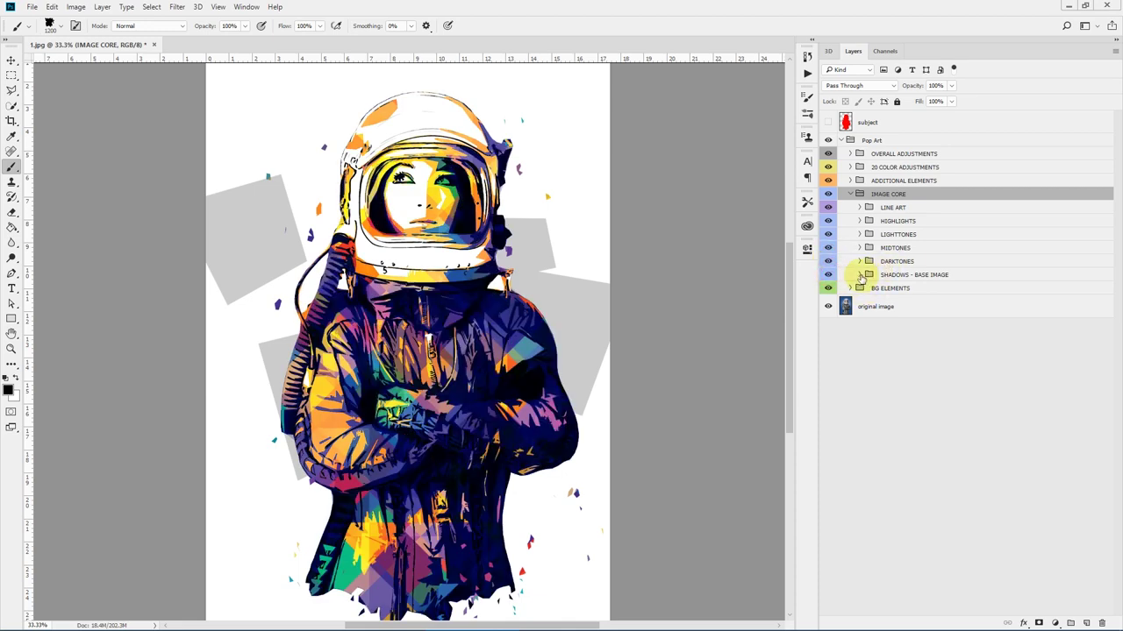
{"action": "left_click", "coordinate": [888, 275]}
{"action": "left_click", "coordinate": [859, 275]}
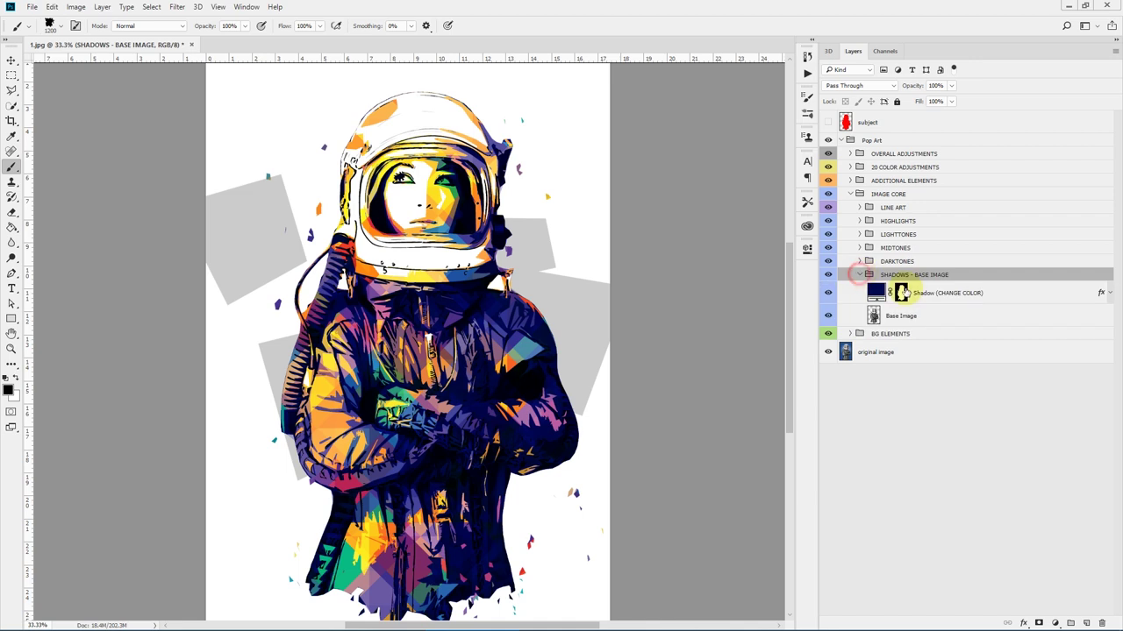
- Preview red for the Shadow (CHANGE COLOR) fill, then keep the original dark navy
{"action": "left_click", "coordinate": [959, 293]}
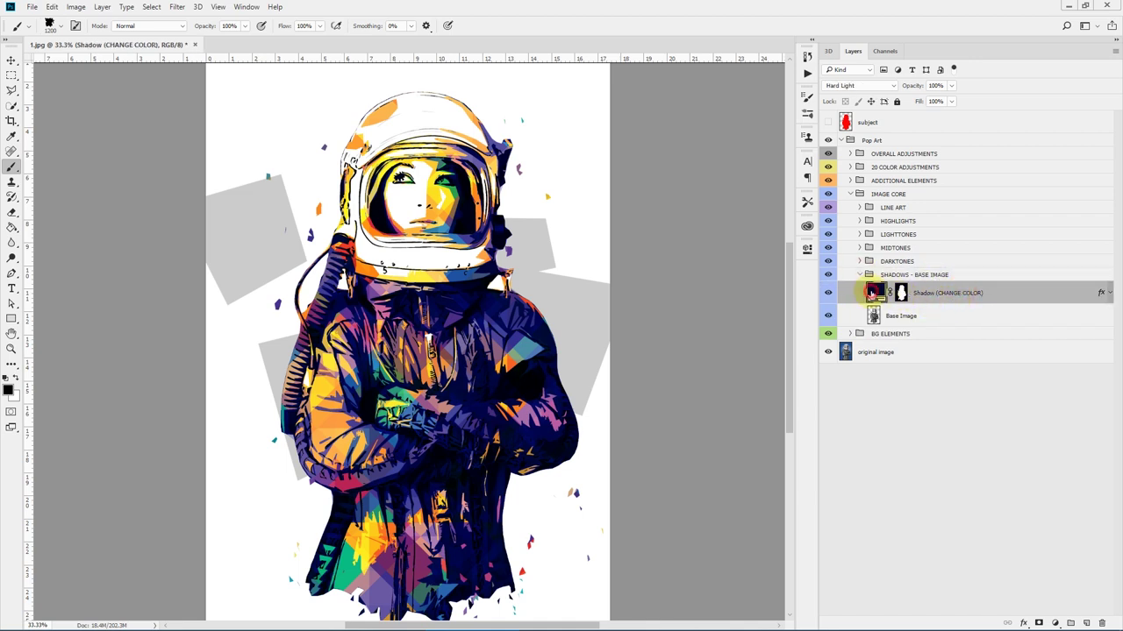
{"action": "double_click", "coordinate": [872, 293]}
{"action": "mouse_move", "coordinate": [207, 244]}
{"action": "left_mouse_down"}
{"action": "mouse_move", "coordinate": [207, 232]}
{"action": "mouse_move", "coordinate": [205, 331]}
{"action": "mouse_move", "coordinate": [207, 226]}
{"action": "left_mouse_up"}
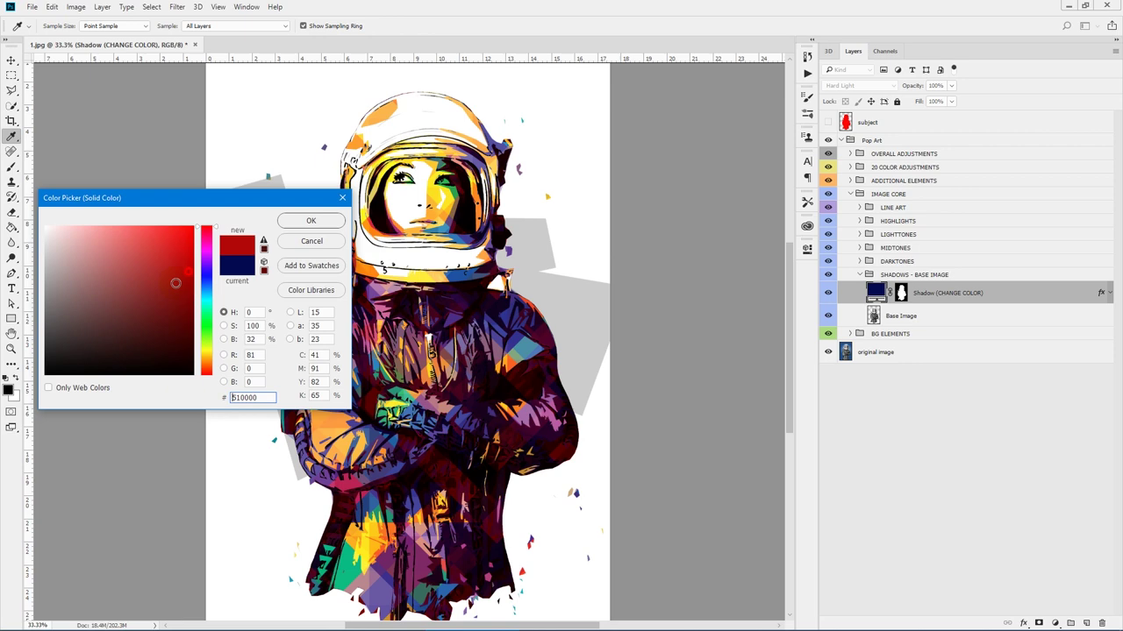
{"action": "left_click", "coordinate": [302, 224]}
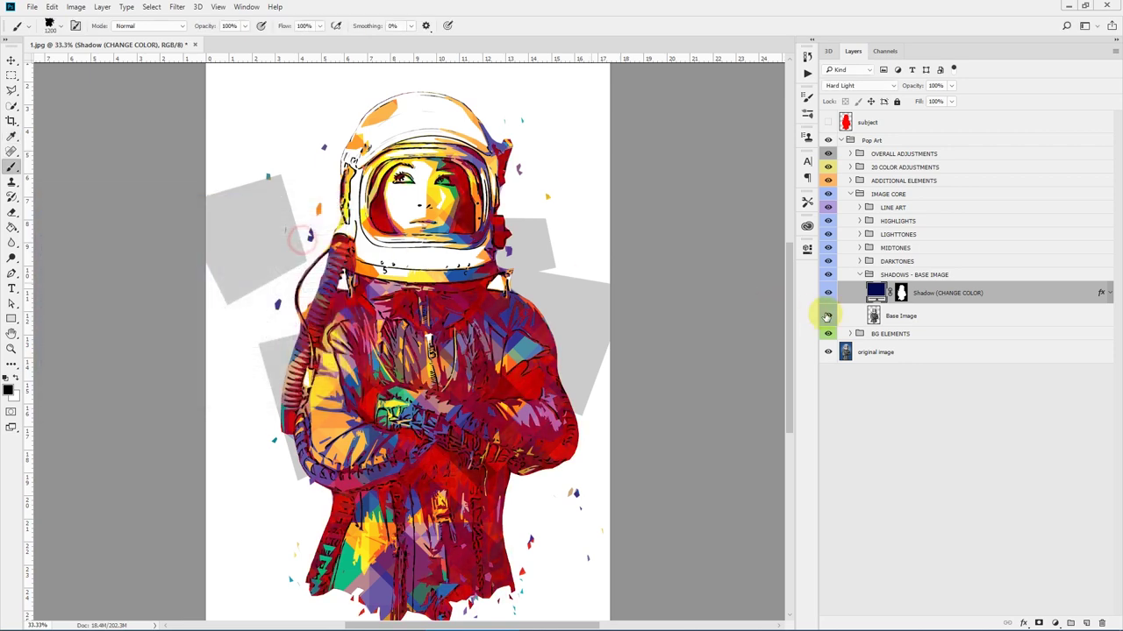
- Toggle the Base Image layer off and on, then collapse SHADOWS - BASE IMAGE
{"action": "left_click", "coordinate": [820, 317]}
{"action": "left_click", "coordinate": [826, 316]}
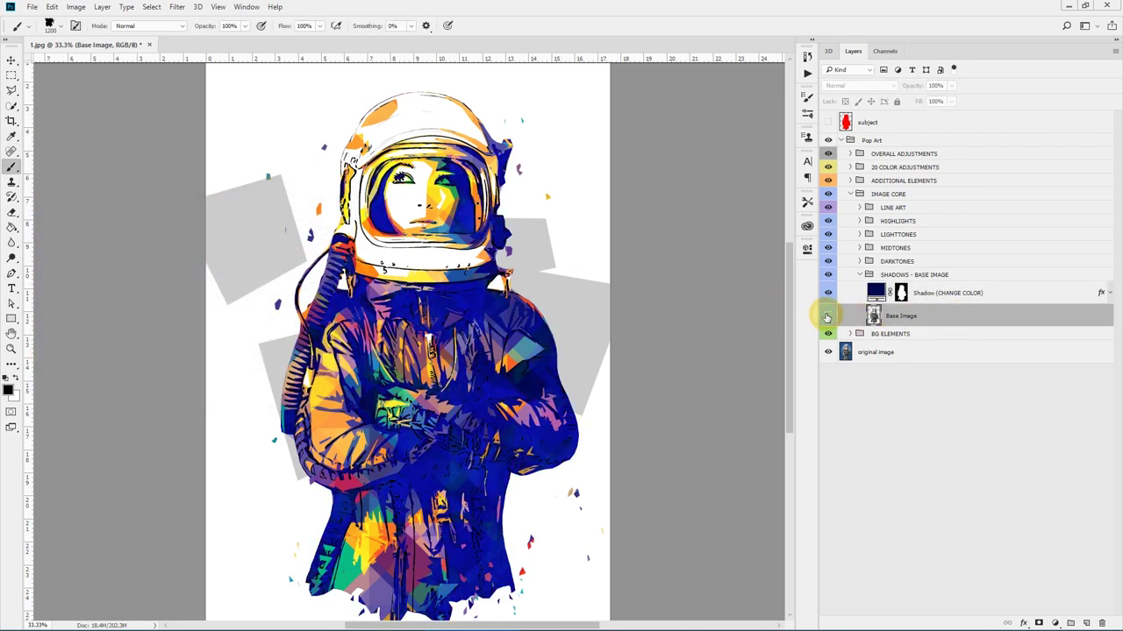
{"action": "left_click", "coordinate": [827, 315]}
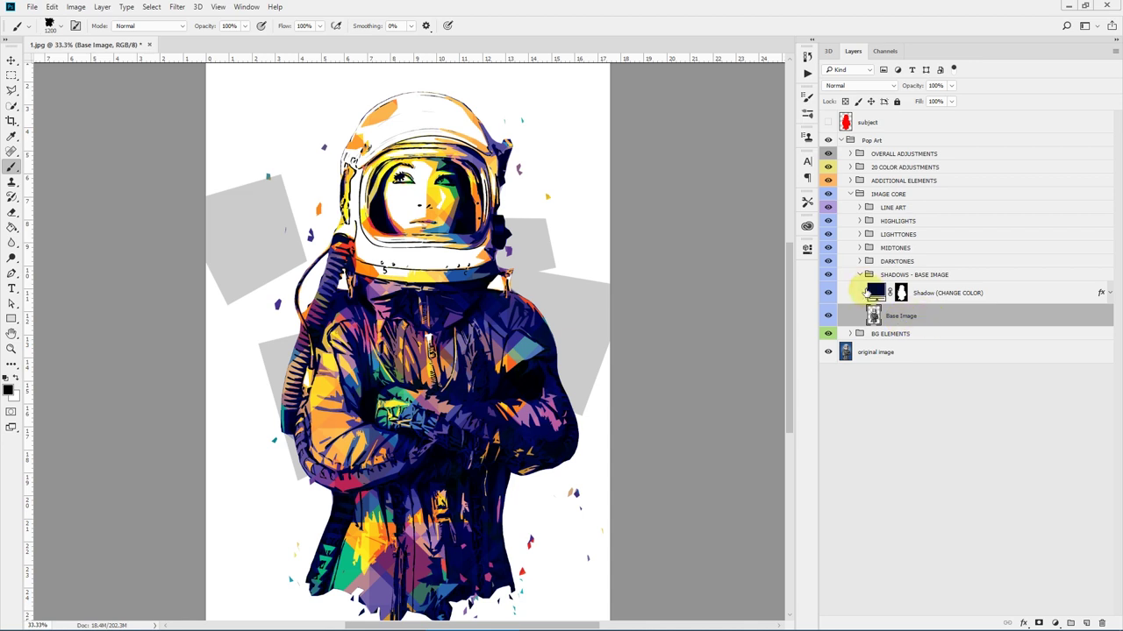
{"action": "left_click", "coordinate": [859, 275]}
{"action": "left_click", "coordinate": [890, 262]}
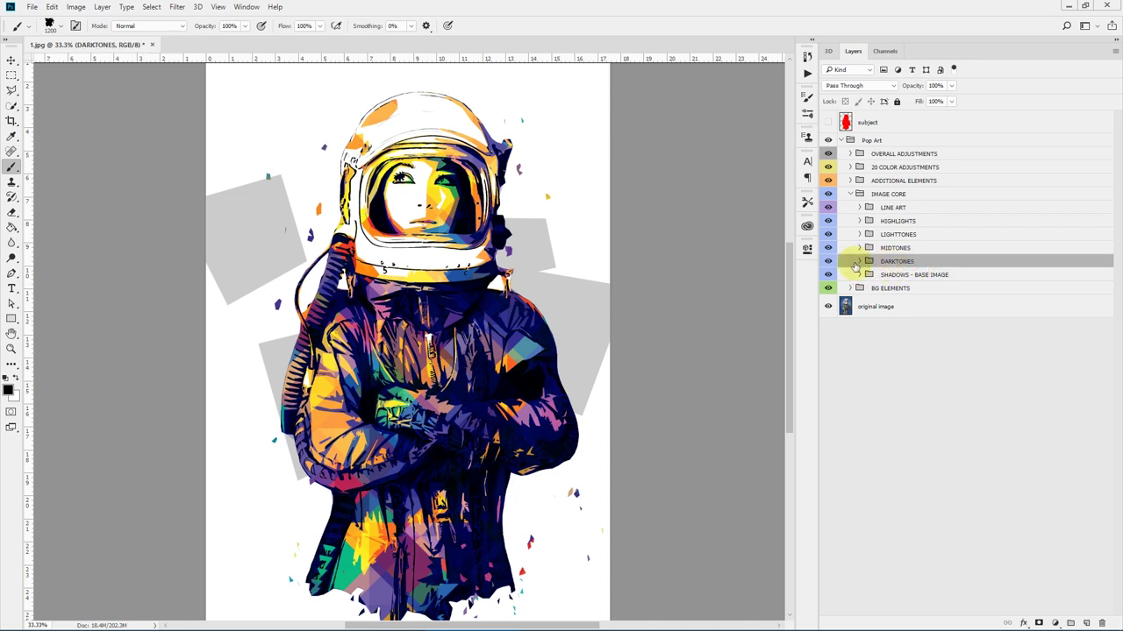
- Expand the tone groups to inspect Darktone - Less, Mid and More, then collapse HIGHLIGHTS, LIGHTTONES and MIDTONES
{"action": "left_click", "coordinate": [860, 262]}
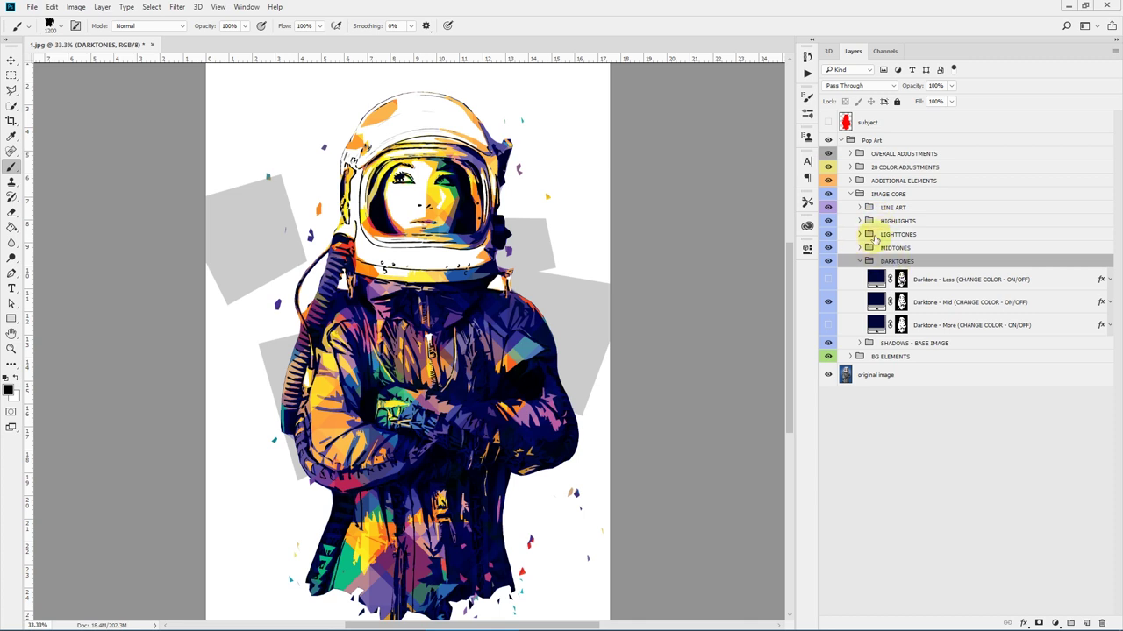
{"action": "left_click", "coordinate": [875, 235]}
{"action": "left_click", "coordinate": [886, 221]}
{"action": "left_click", "coordinate": [860, 221]}
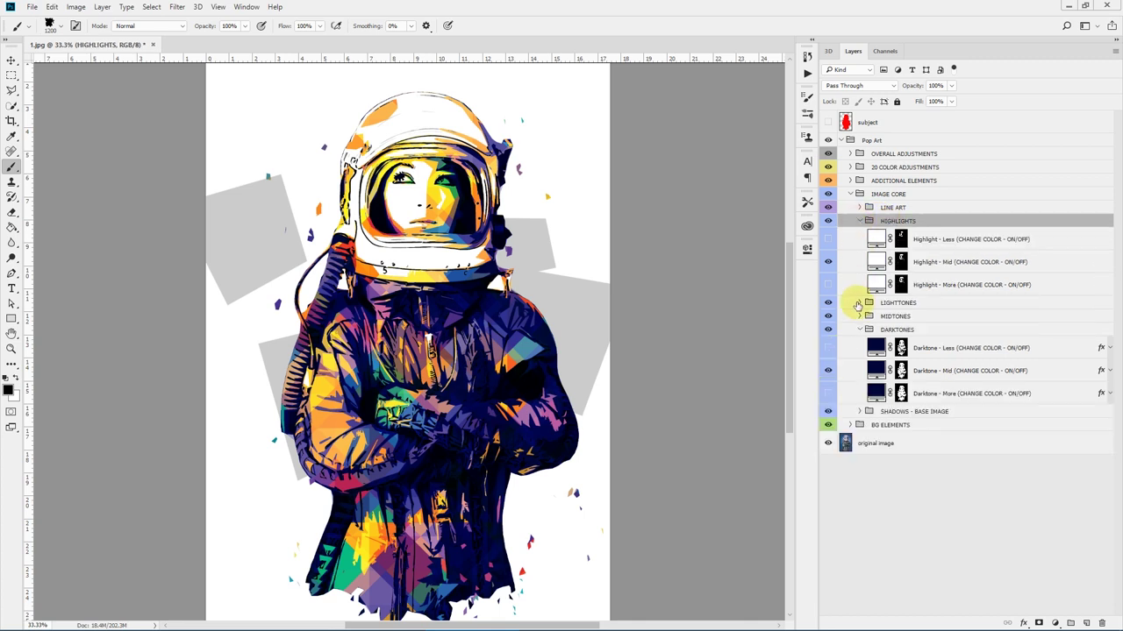
{"action": "left_click", "coordinate": [860, 303]}
{"action": "left_click", "coordinate": [860, 384]}
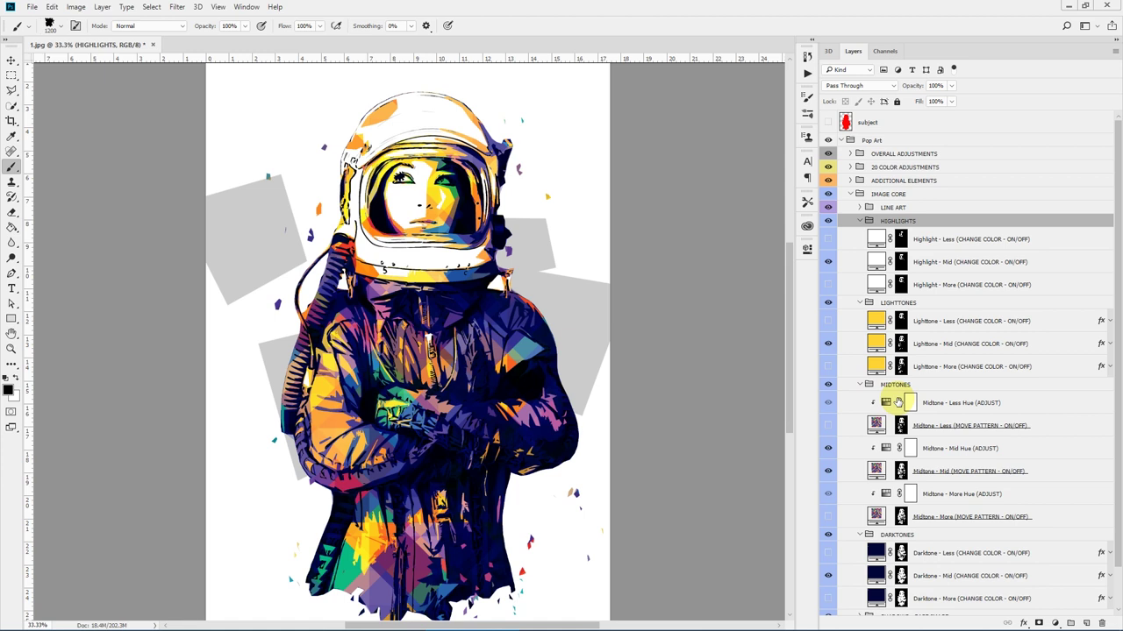
{"action": "scroll", "coordinate": [947, 384], "scroll_direction": "down", "scroll_amount": 2}
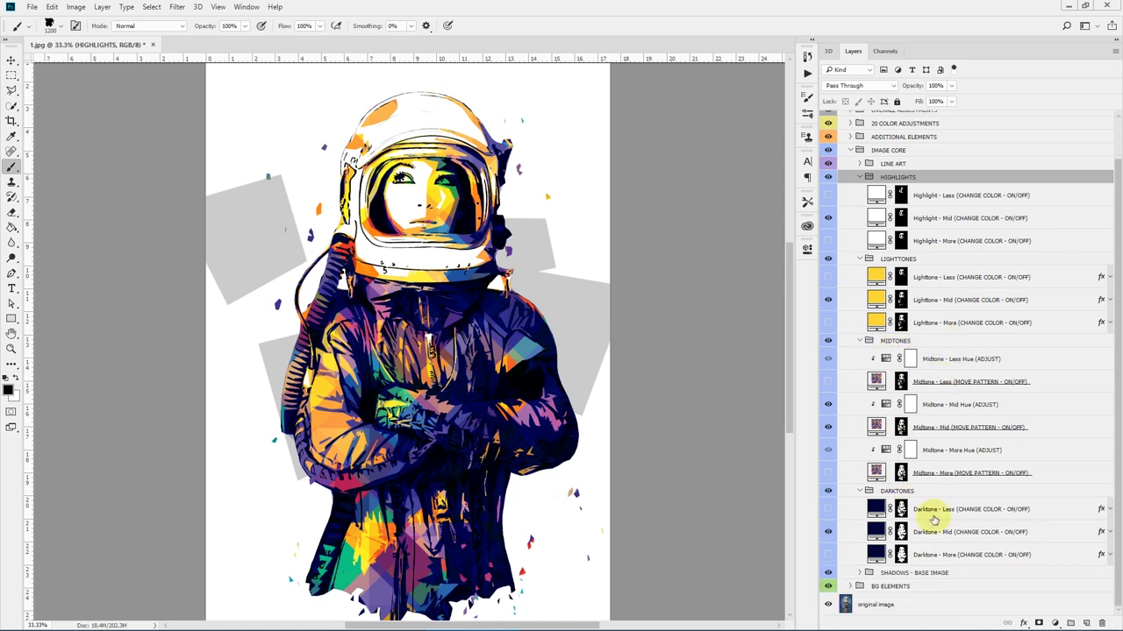
{"action": "left_click", "coordinate": [973, 509]}
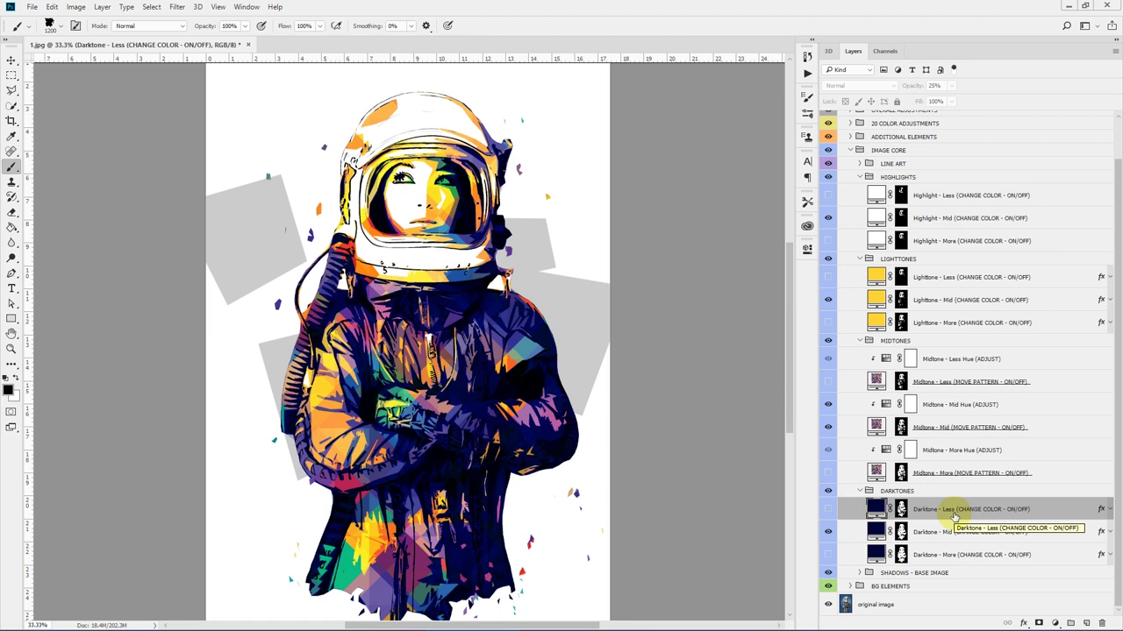
{"action": "left_click", "coordinate": [954, 531]}
{"action": "left_click", "coordinate": [954, 555]}
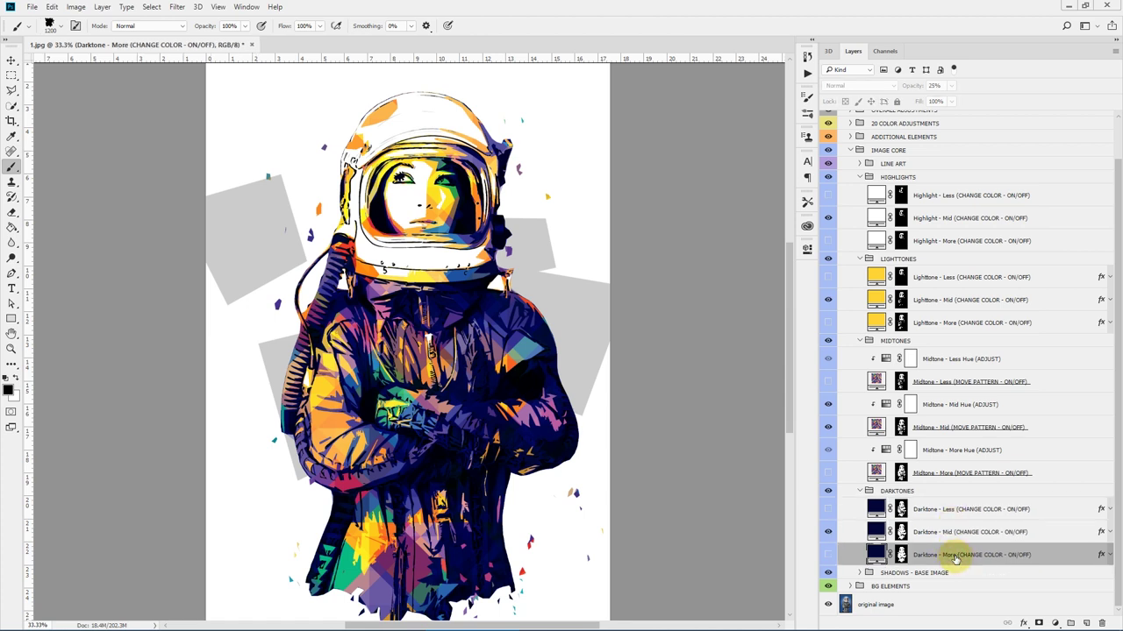
{"action": "left_click", "coordinate": [859, 176]}
{"action": "left_click", "coordinate": [860, 234]}
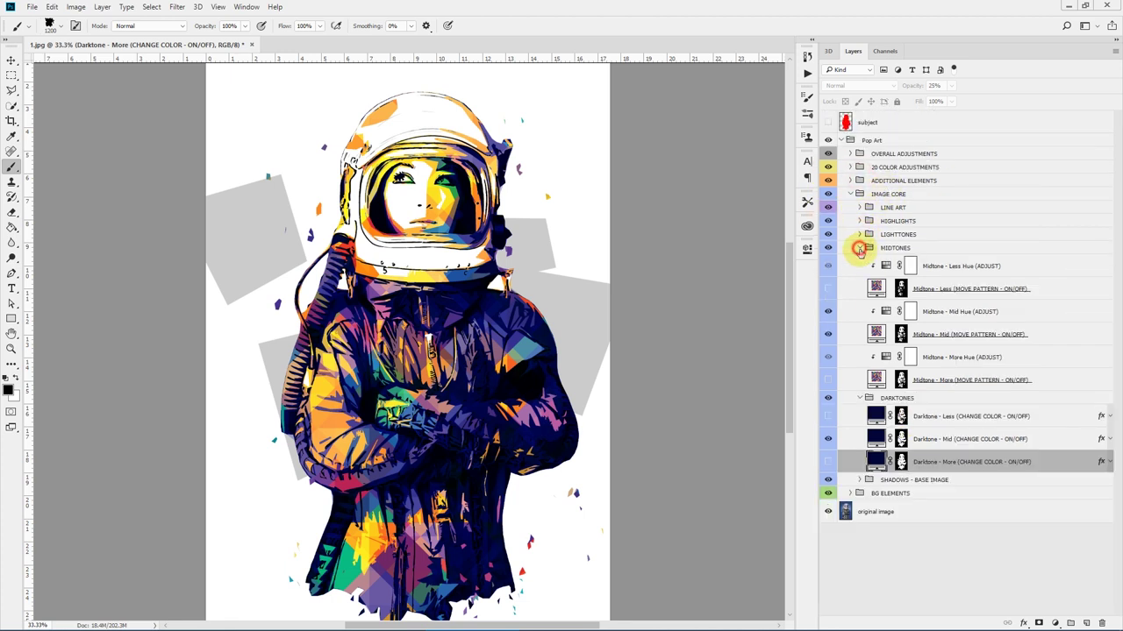
{"action": "left_click", "coordinate": [860, 248]}
- Compare the Darktone layers and leave only Darktone - Mid visible, then expand HIGHLIGHTS
{"action": "left_click", "coordinate": [829, 325]}
{"action": "left_click", "coordinate": [828, 302]}
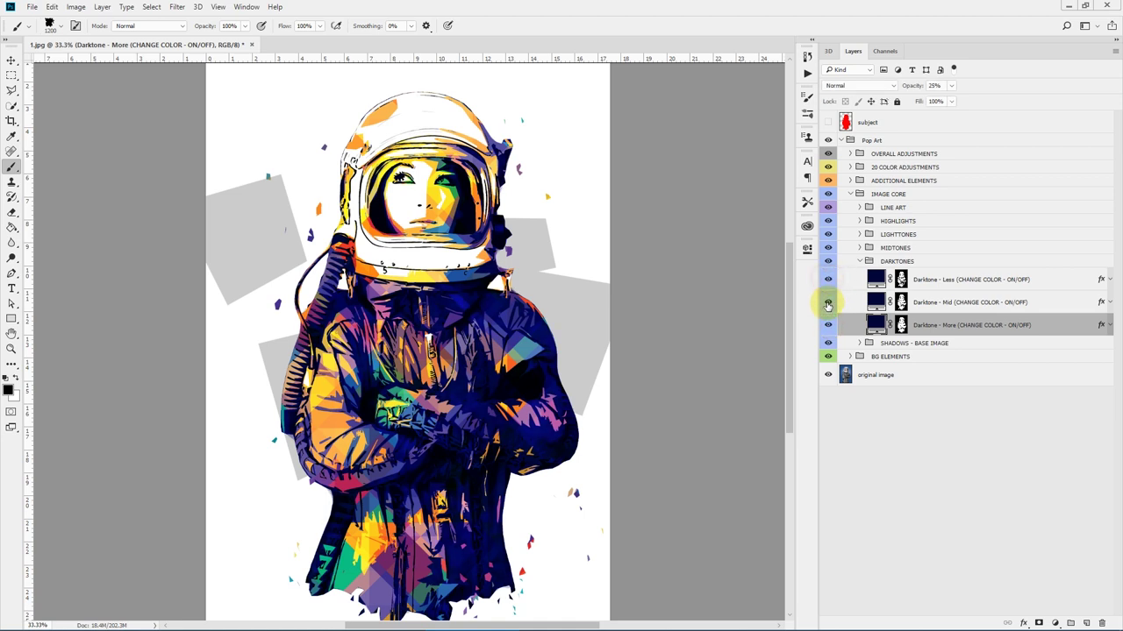
{"action": "left_click", "coordinate": [828, 326]}
{"action": "left_click", "coordinate": [830, 279]}
{"action": "left_click", "coordinate": [828, 303]}
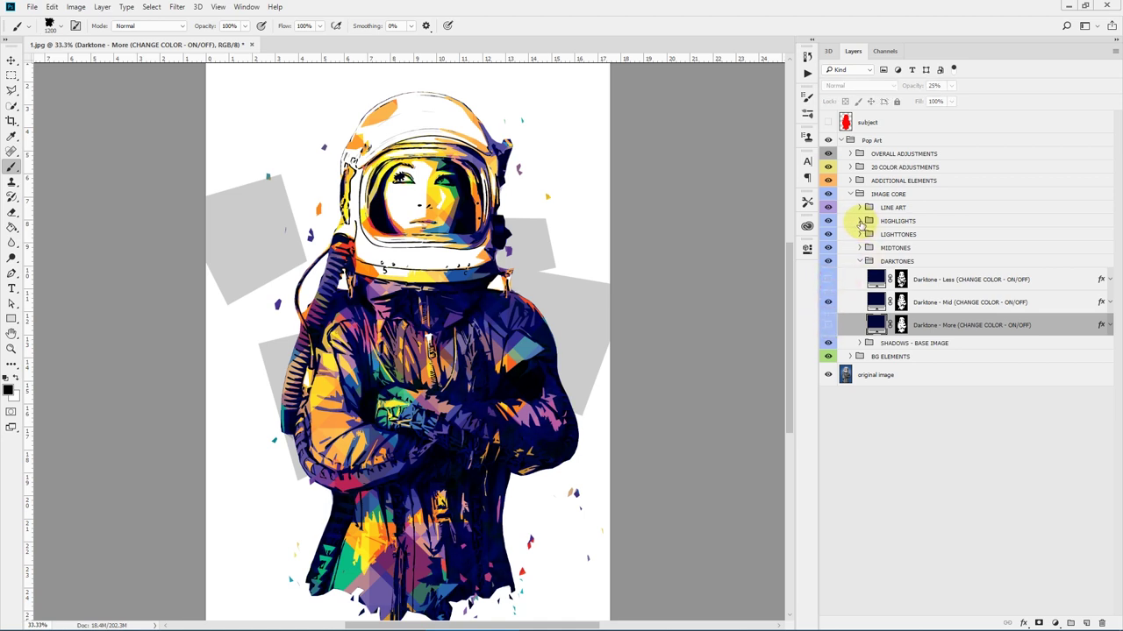
{"action": "left_click", "coordinate": [860, 221]}
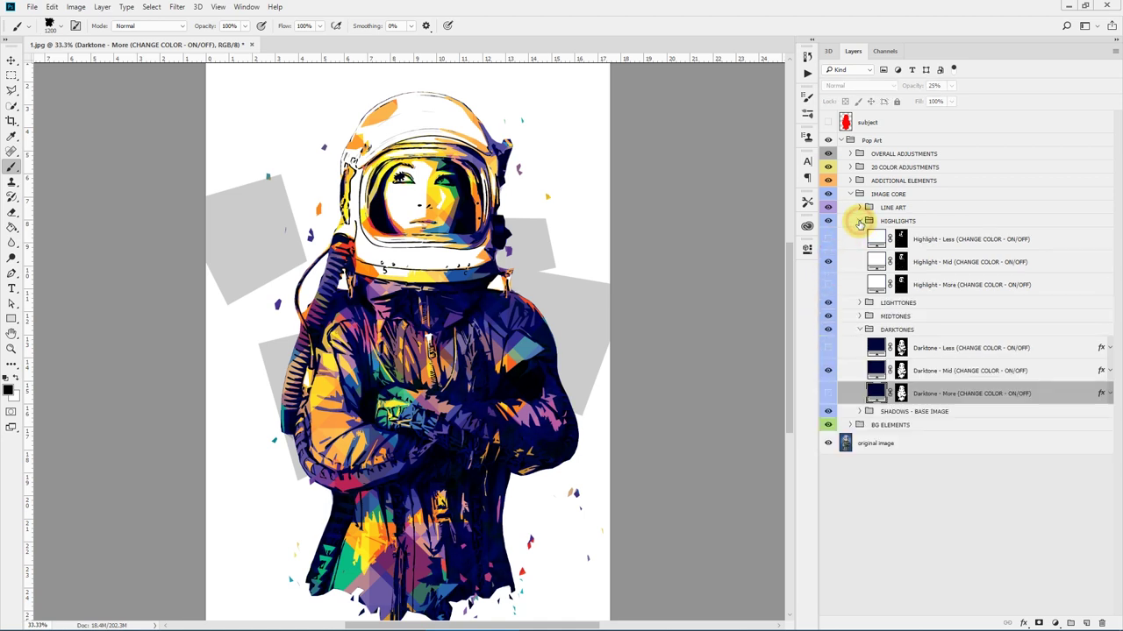
{"action": "left_click", "coordinate": [829, 262]}
{"action": "left_click", "coordinate": [829, 239]}
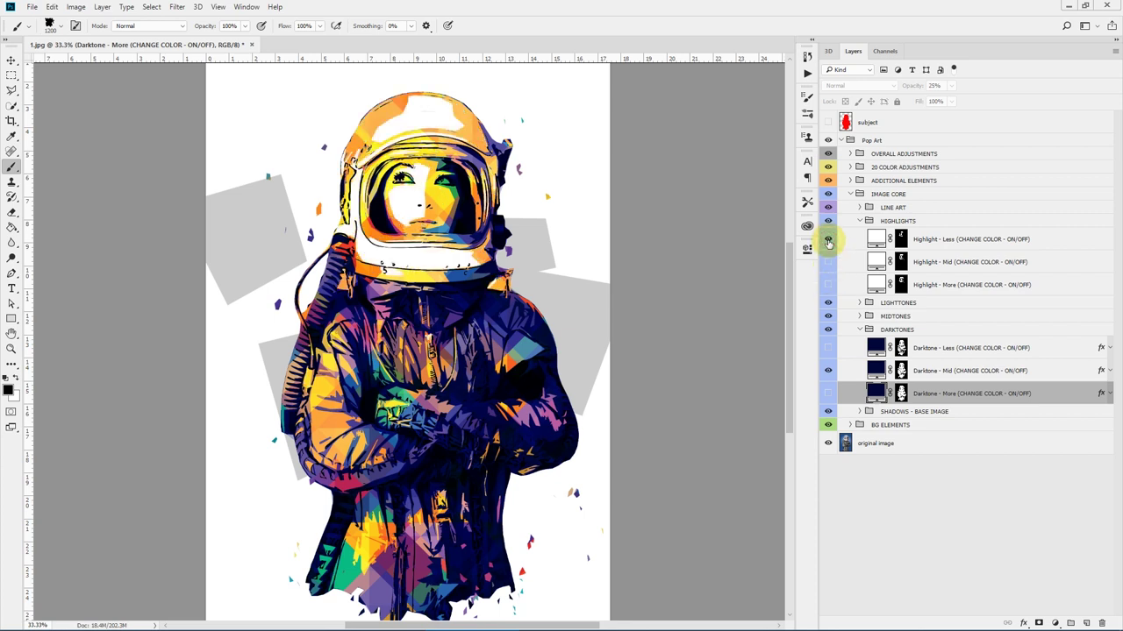
{"action": "left_click", "coordinate": [828, 261]}
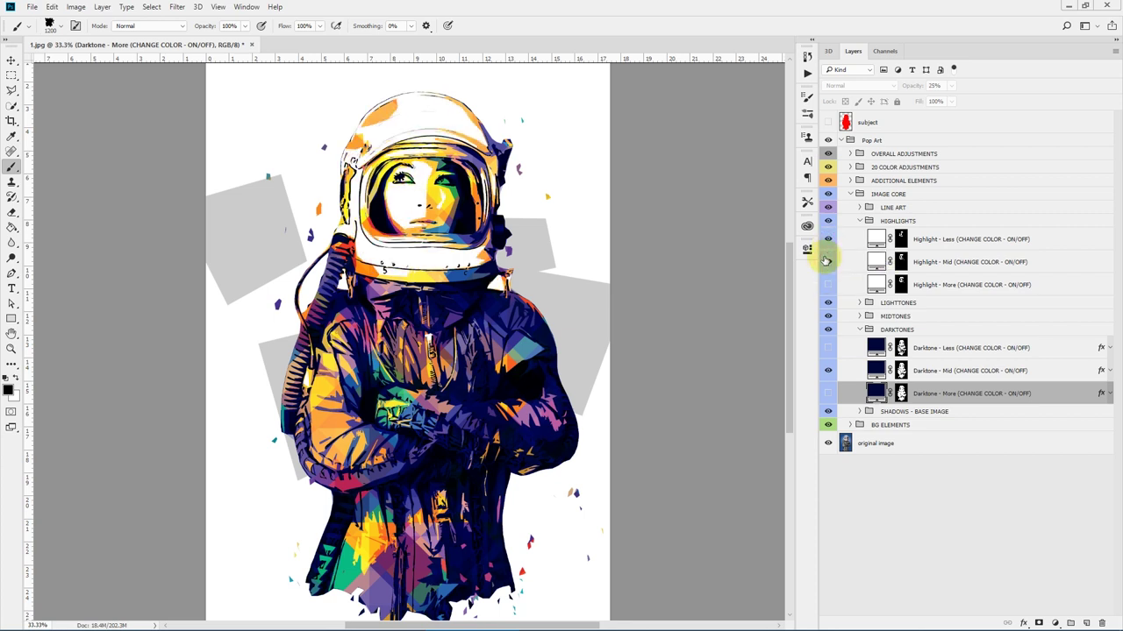
{"action": "left_click", "coordinate": [829, 285]}
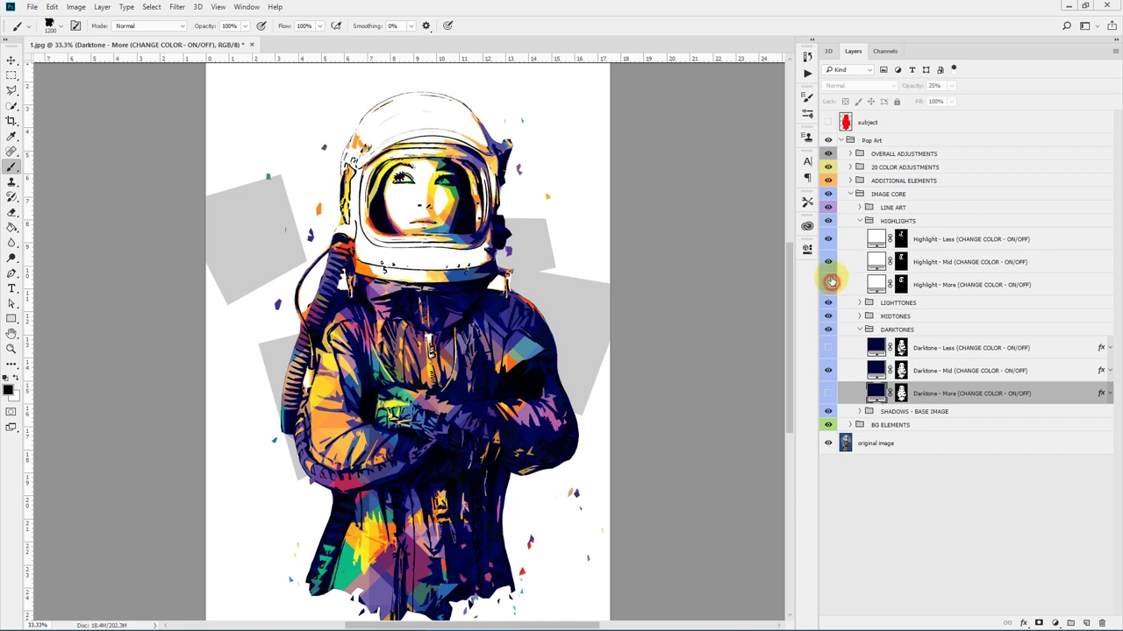
{"action": "left_click", "coordinate": [829, 262]}
{"action": "left_click", "coordinate": [829, 240]}
{"action": "left_click", "coordinate": [828, 262]}
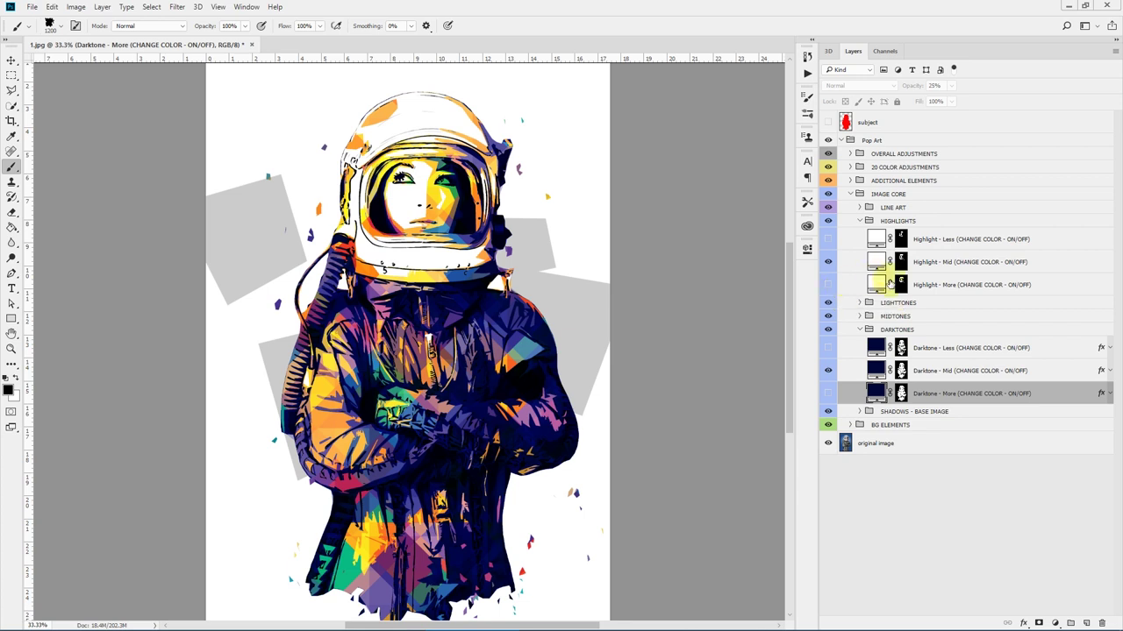
{"action": "left_click", "coordinate": [827, 285]}
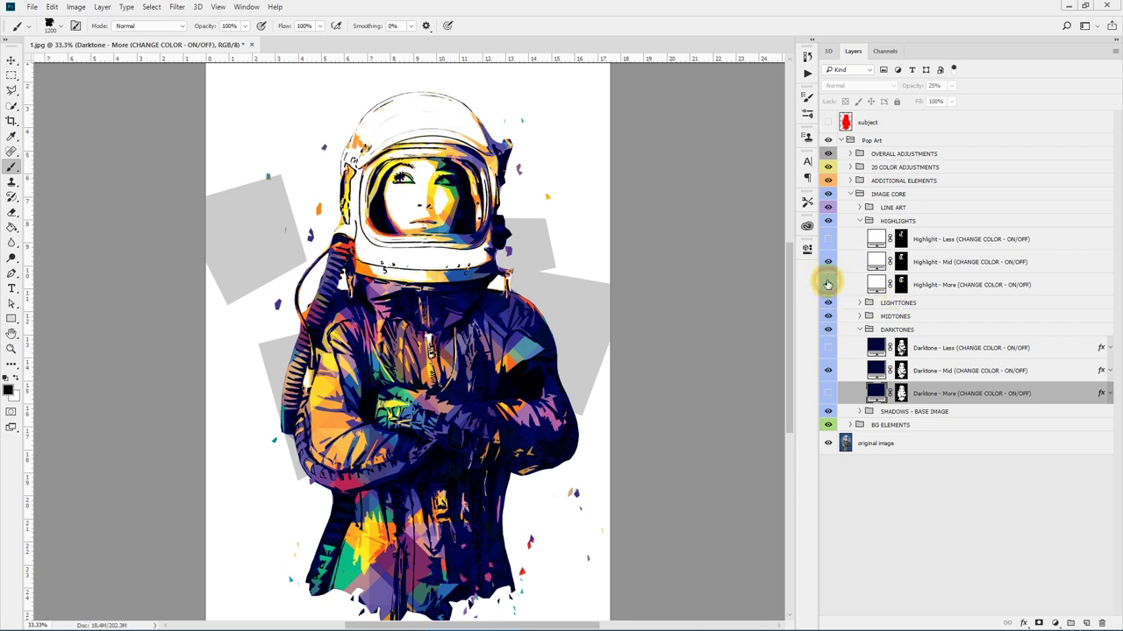
{"action": "left_click", "coordinate": [827, 284]}
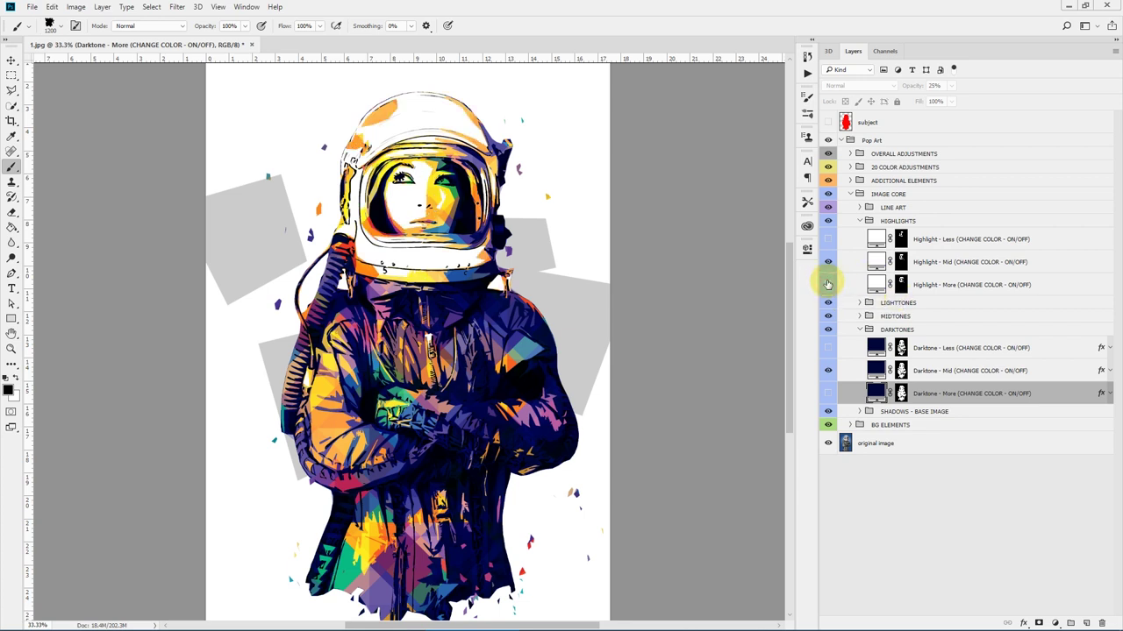
{"action": "left_click", "coordinate": [936, 245]}
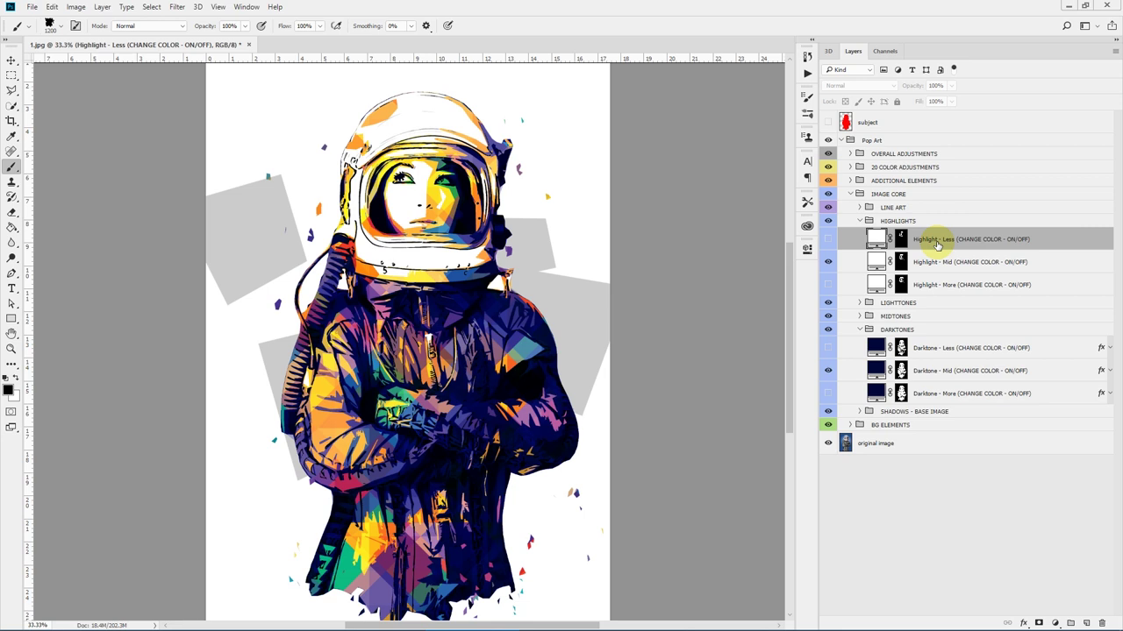
- Collapse HIGHLIGHTS and DARKTONES, expand MIDTONES, and compare the Midtone Less, Mid and More patterns
{"action": "left_click", "coordinate": [860, 221]}
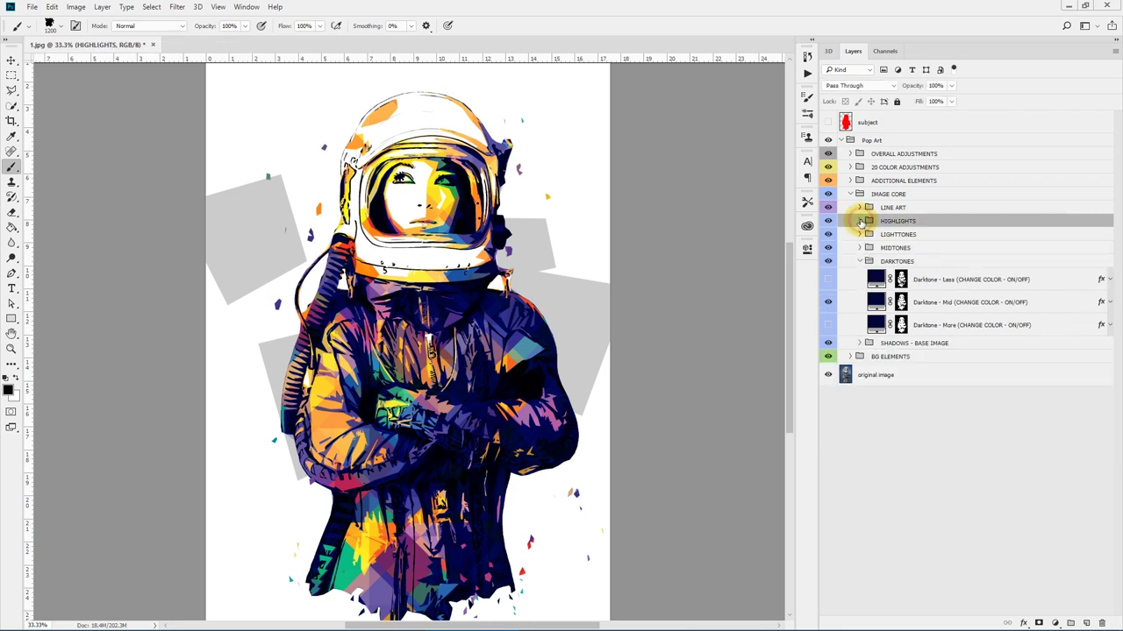
{"action": "left_click", "coordinate": [863, 263]}
{"action": "left_click", "coordinate": [860, 261]}
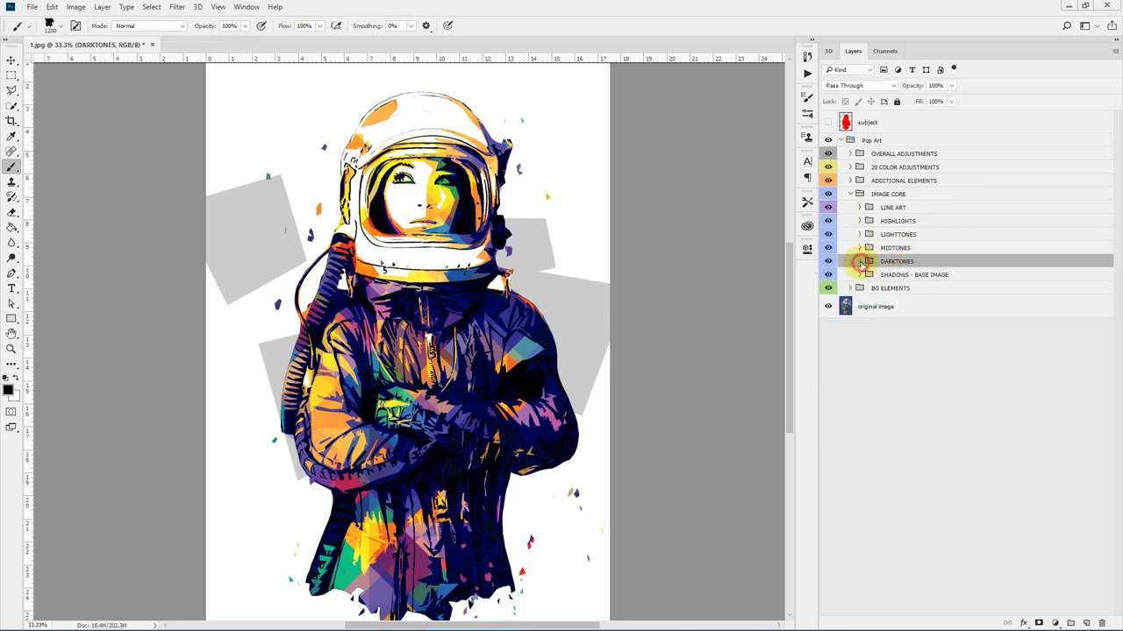
{"action": "left_click", "coordinate": [873, 248]}
{"action": "left_click", "coordinate": [859, 248]}
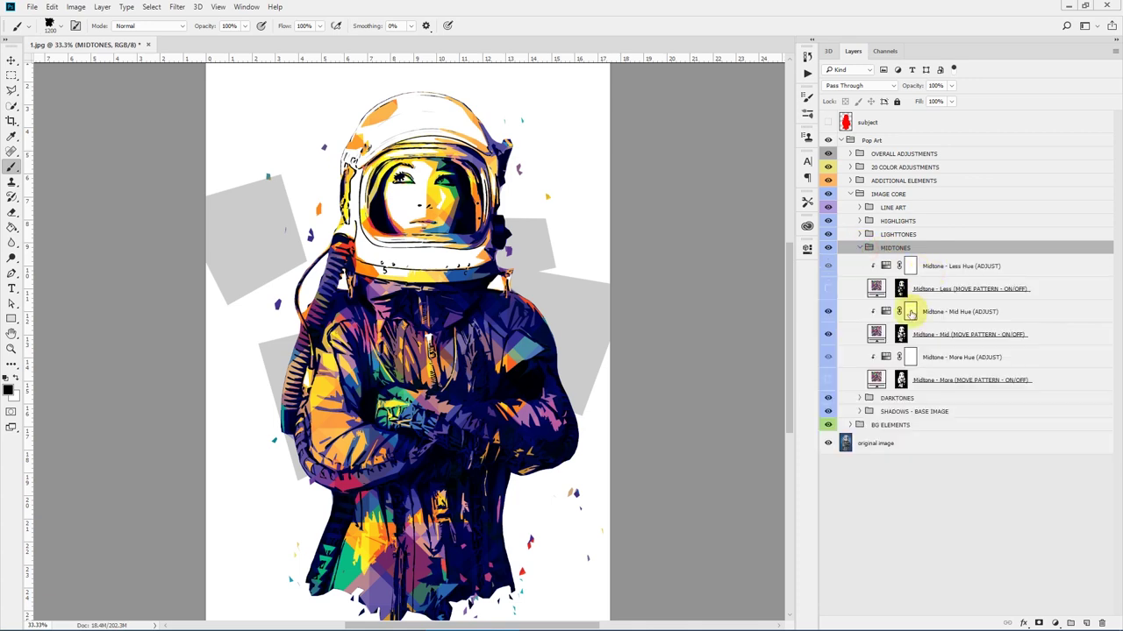
{"action": "left_click", "coordinate": [822, 336]}
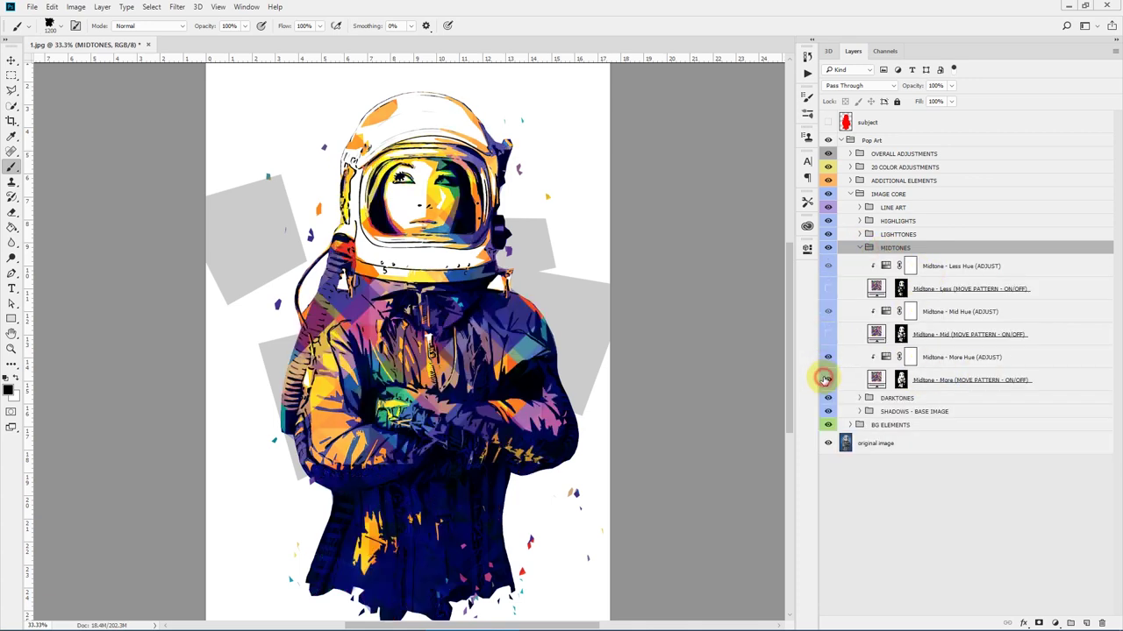
{"action": "left_click", "coordinate": [826, 379]}
{"action": "left_click", "coordinate": [826, 289]}
{"action": "left_click", "coordinate": [825, 334]}
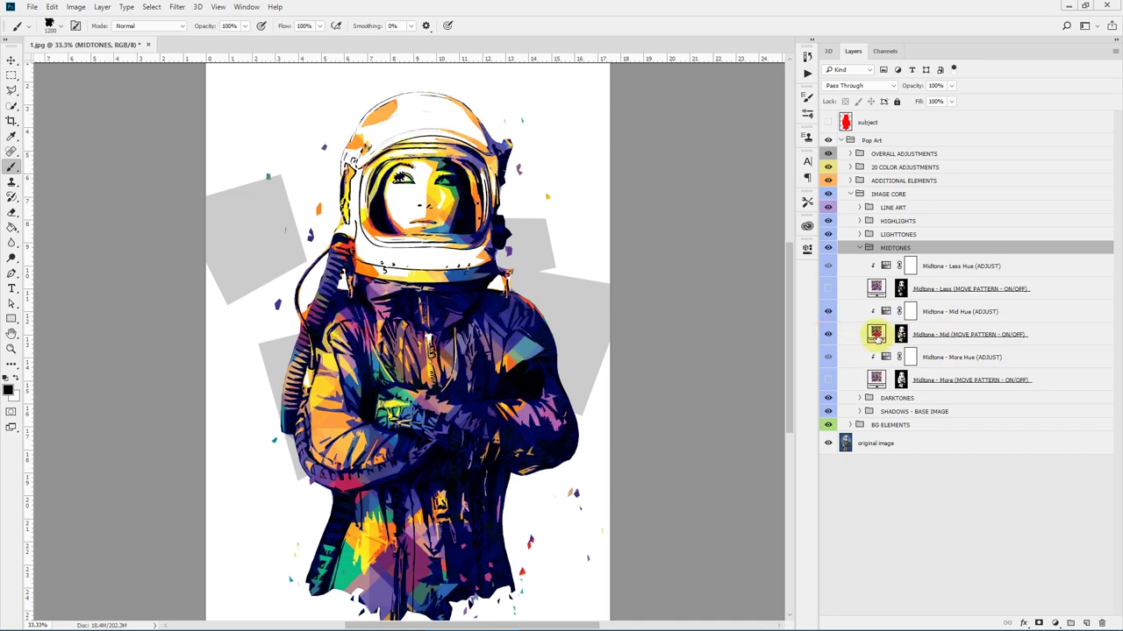
- Reposition the Midtone - Mid pattern fill across the astronaut's jacket and accept it
{"action": "double_click", "coordinate": [875, 334]}
{"action": "left_click_drag", "start_coordinate": [517, 183], "coordinate": [683, 155]}
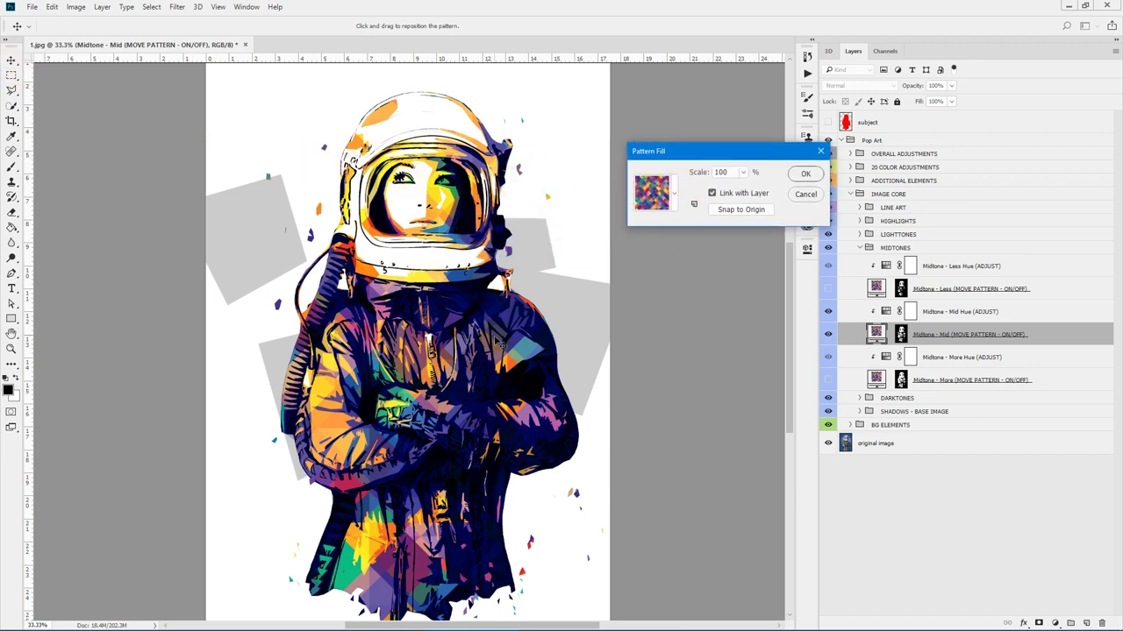
{"action": "left_click_drag", "start_coordinate": [469, 356], "coordinate": [321, 333]}
{"action": "left_click", "coordinate": [805, 195]}
{"action": "key", "text": "b"}
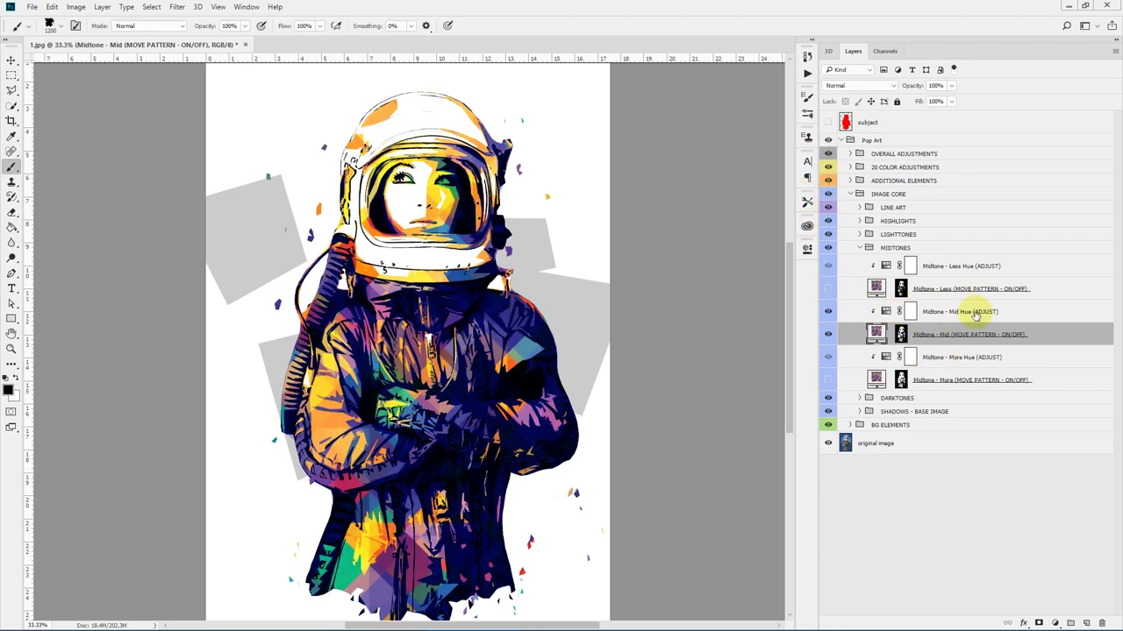
- Preview a Midtone - Mid Hue shift leaving Hue at 0, then collapse MIDTONES and expand LIGHTTONES
{"action": "double_click", "coordinate": [886, 311]}
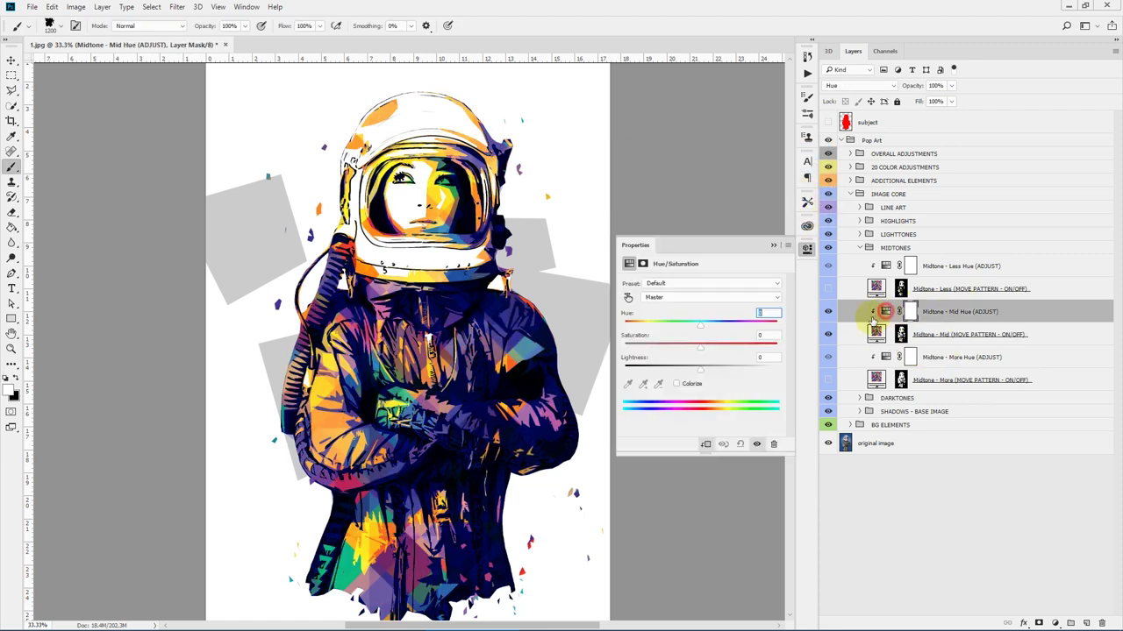
{"action": "mouse_move", "coordinate": [699, 328]}
{"action": "left_mouse_down"}
{"action": "mouse_move", "coordinate": [640, 325]}
{"action": "mouse_move", "coordinate": [756, 329]}
{"action": "mouse_move", "coordinate": [709, 321]}
{"action": "left_mouse_up"}
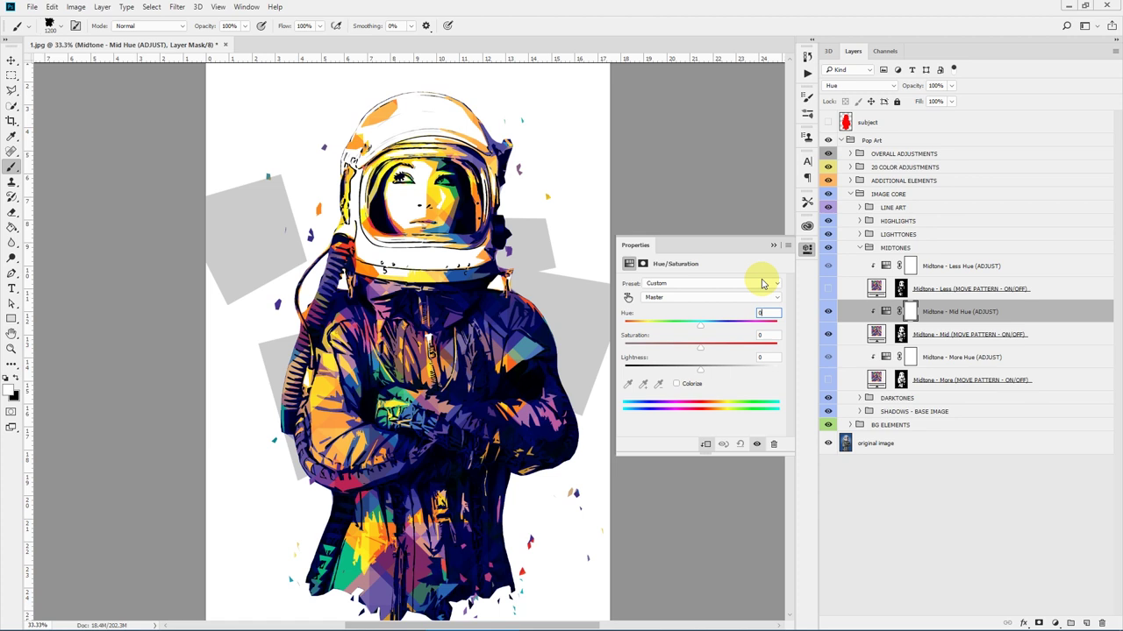
{"action": "left_click", "coordinate": [773, 245]}
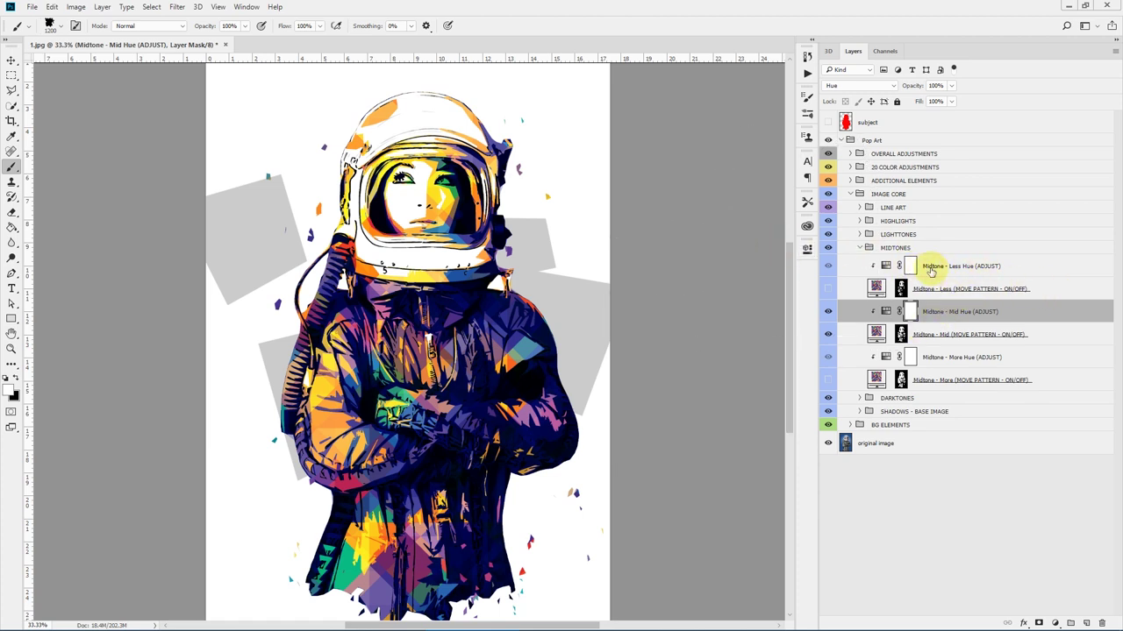
{"action": "left_click", "coordinate": [862, 248]}
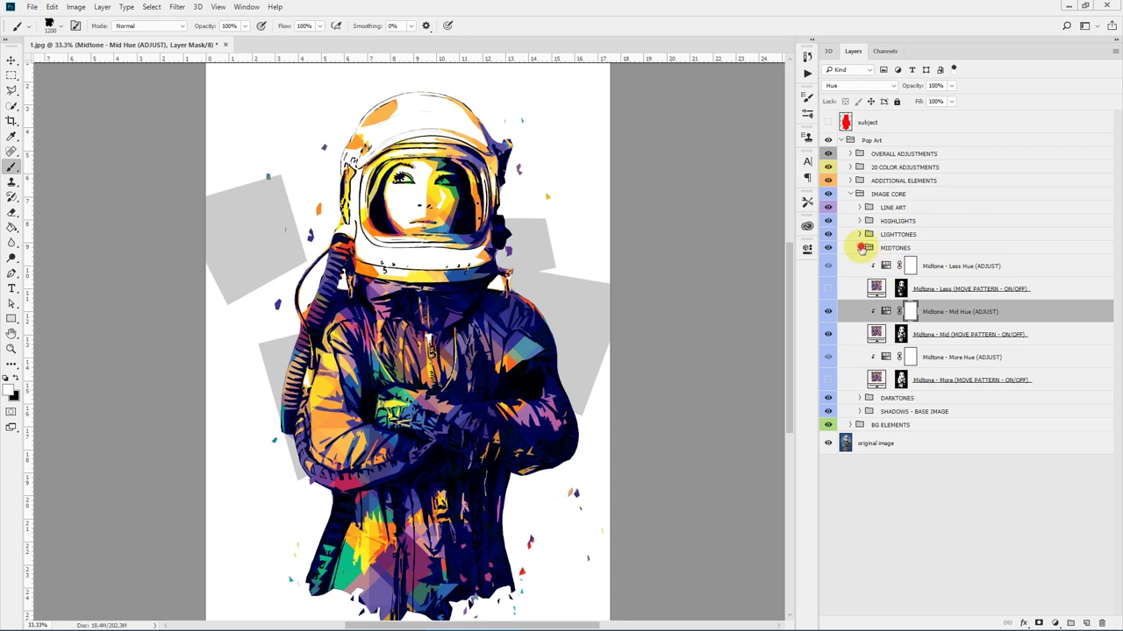
{"action": "left_click", "coordinate": [882, 235]}
{"action": "left_click", "coordinate": [860, 234]}
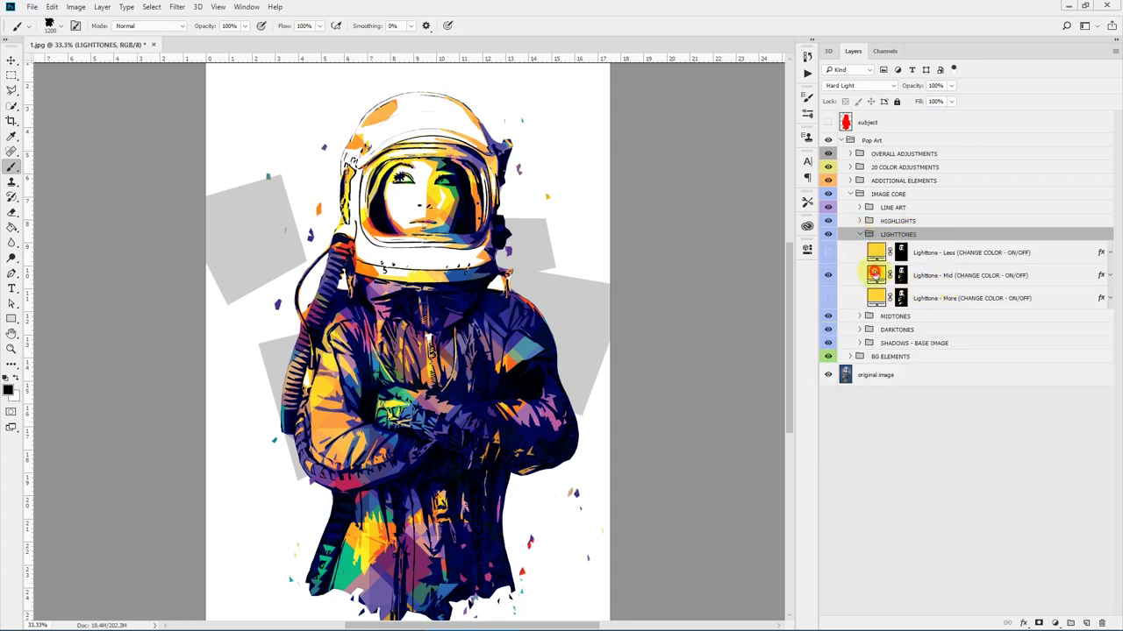
- Try purple and cyan for Lighttone - Mid, then cancel to keep it yellow
{"action": "double_click", "coordinate": [875, 273]}
{"action": "left_click_drag", "start_coordinate": [196, 230], "coordinate": [198, 269]}
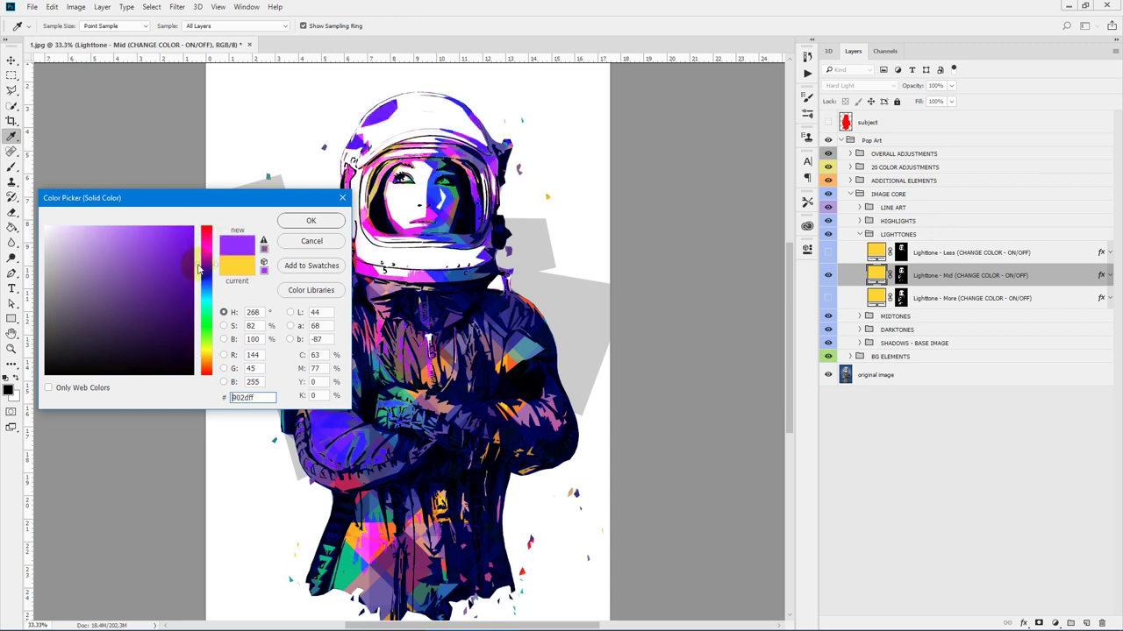
{"action": "left_click_drag", "start_coordinate": [132, 232], "coordinate": [89, 225]}
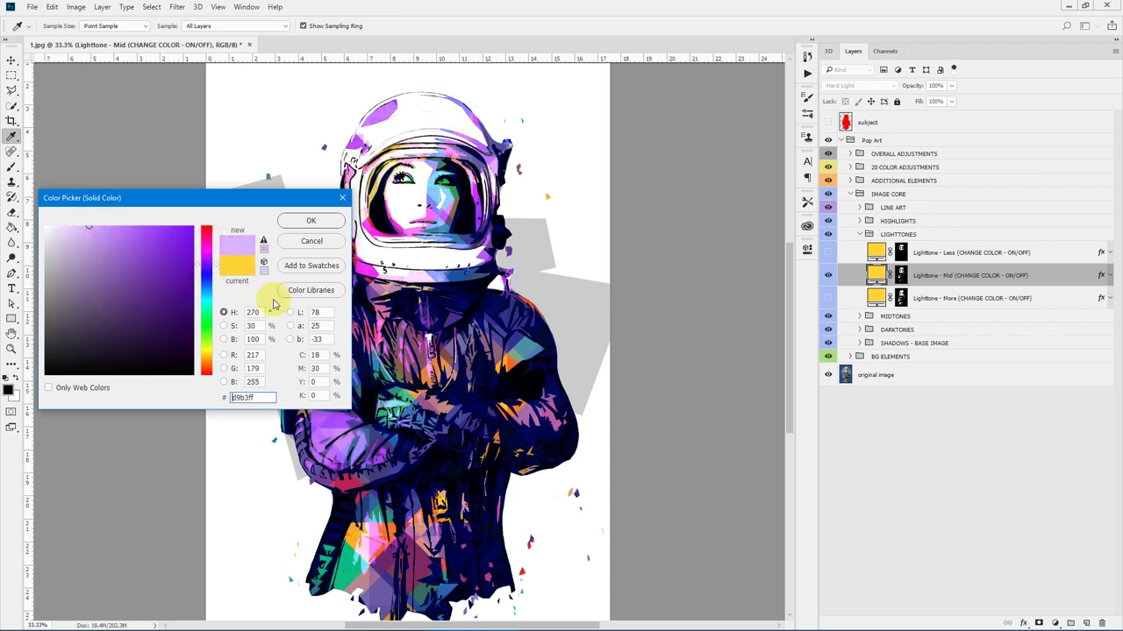
{"action": "left_click_drag", "start_coordinate": [209, 346], "coordinate": [207, 304]}
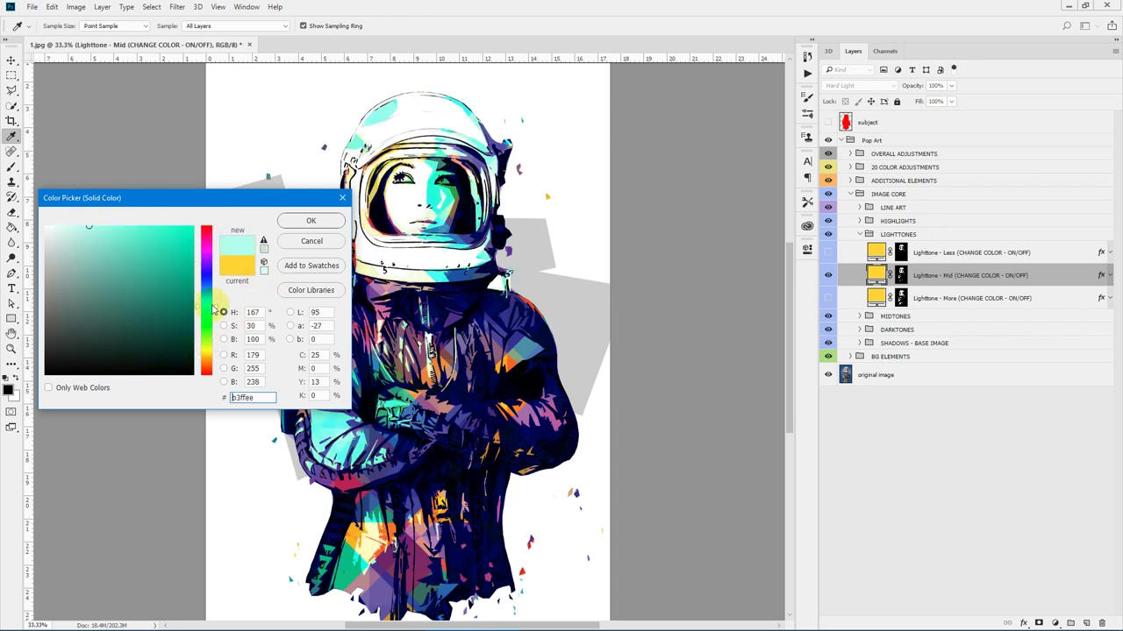
{"action": "left_click", "coordinate": [308, 240]}
{"action": "left_click", "coordinate": [859, 234]}
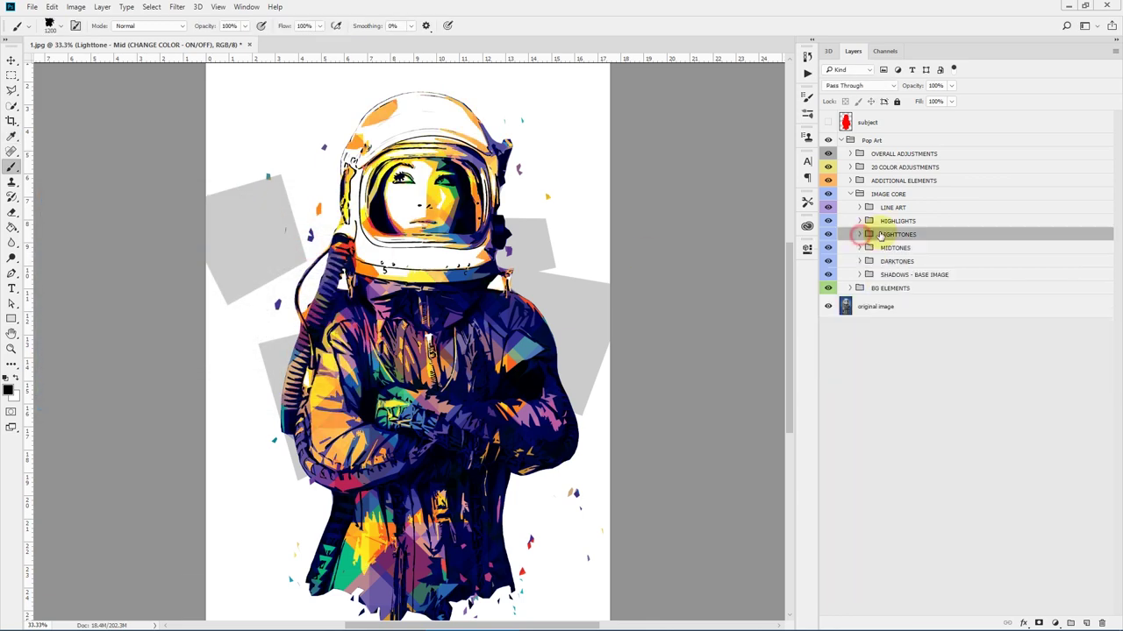
- Try pink for Highlight - Mid, then set it back to white and confirm
{"action": "left_click", "coordinate": [880, 221]}
{"action": "left_click", "coordinate": [860, 221]}
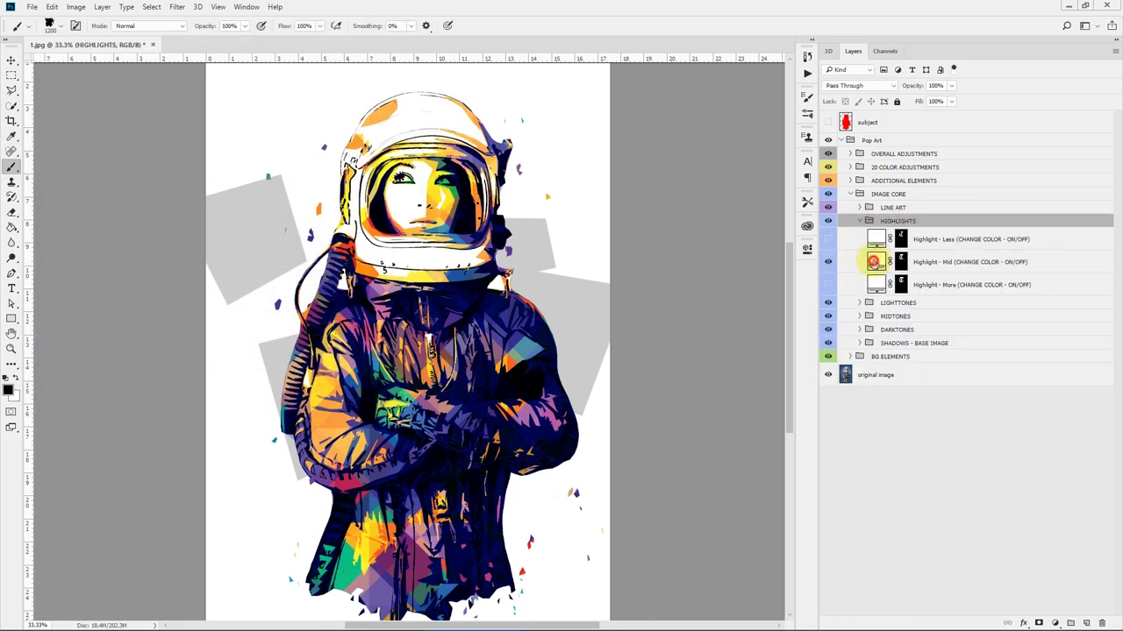
{"action": "double_click", "coordinate": [873, 262]}
{"action": "left_click_drag", "start_coordinate": [105, 225], "coordinate": [49, 220]}
{"action": "left_click", "coordinate": [314, 246]}
{"action": "key", "text": "b"}
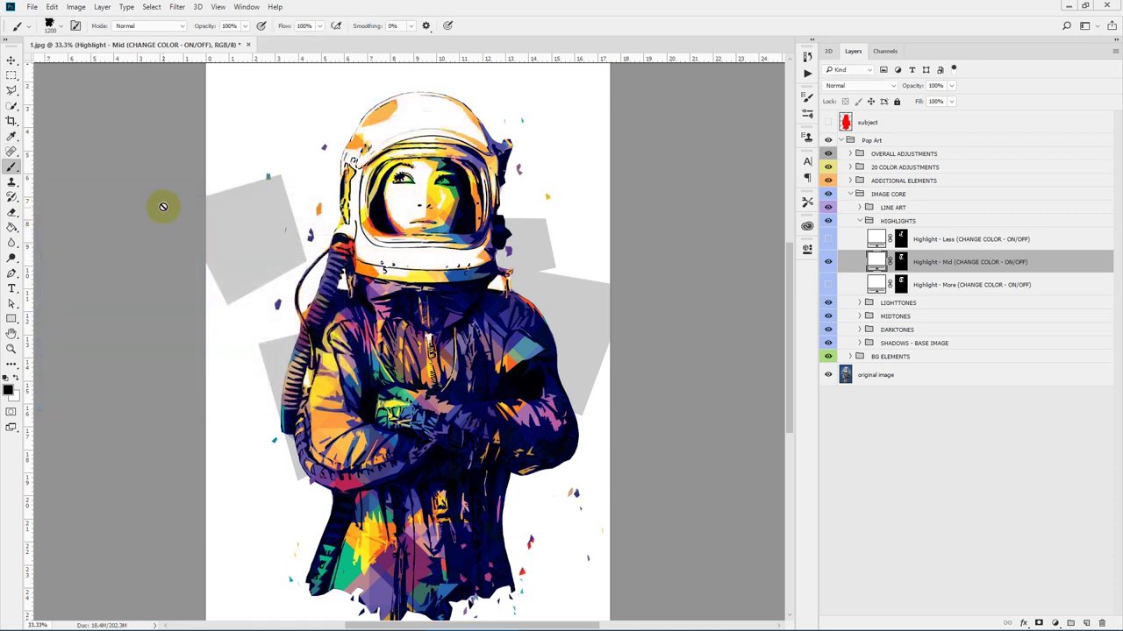
- Collapse HIGHLIGHTS and expand the LINE ART group
{"action": "left_click", "coordinate": [858, 222]}
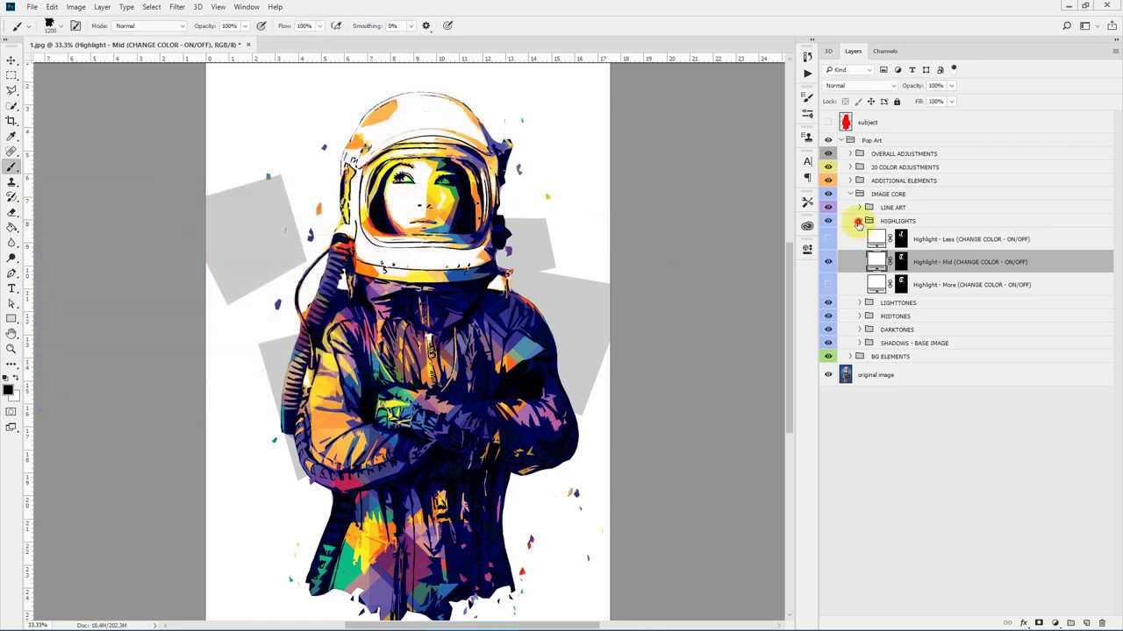
{"action": "left_click", "coordinate": [869, 208]}
{"action": "left_click", "coordinate": [859, 208]}
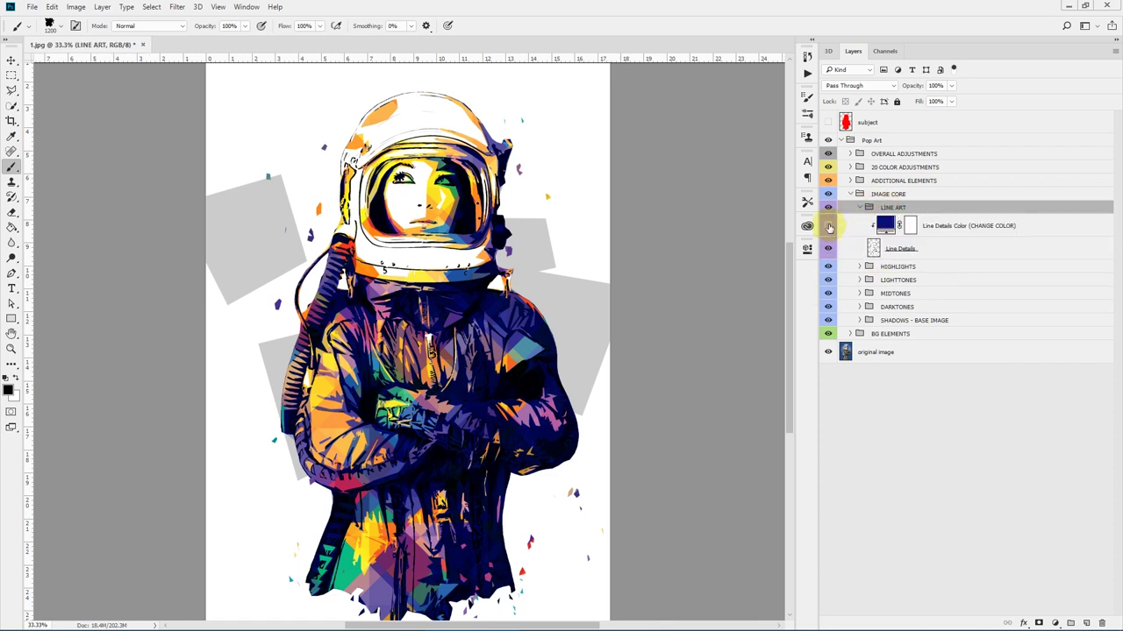
- Show Line Details Color, try red for the lines, then cancel to keep blue
{"action": "left_click", "coordinate": [829, 226]}
{"action": "double_click", "coordinate": [888, 226]}
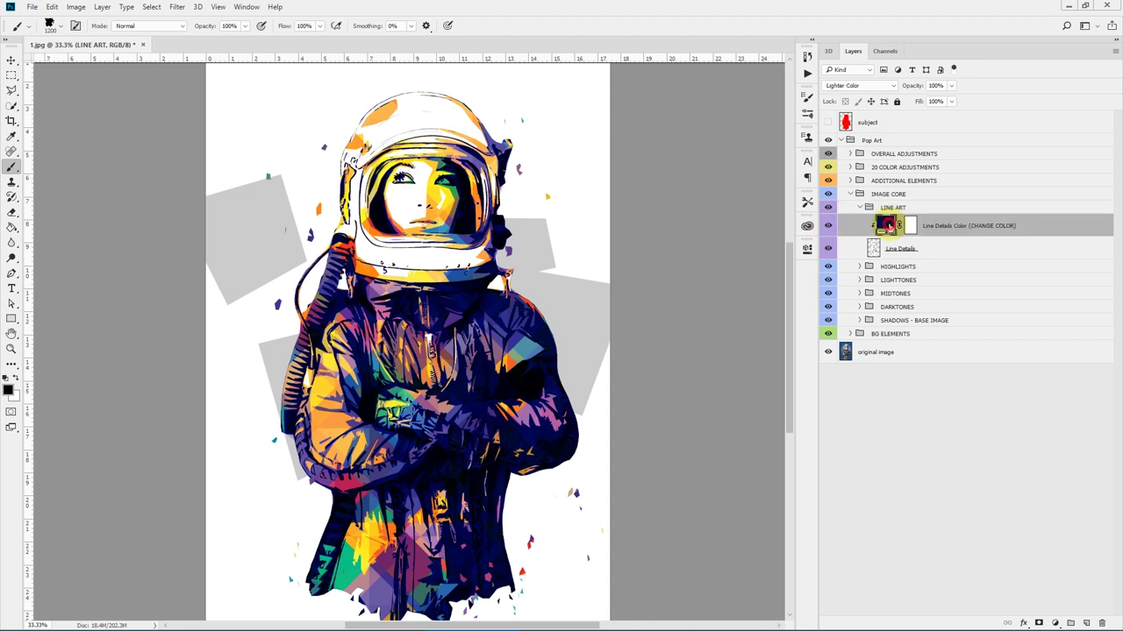
{"action": "left_click", "coordinate": [209, 228]}
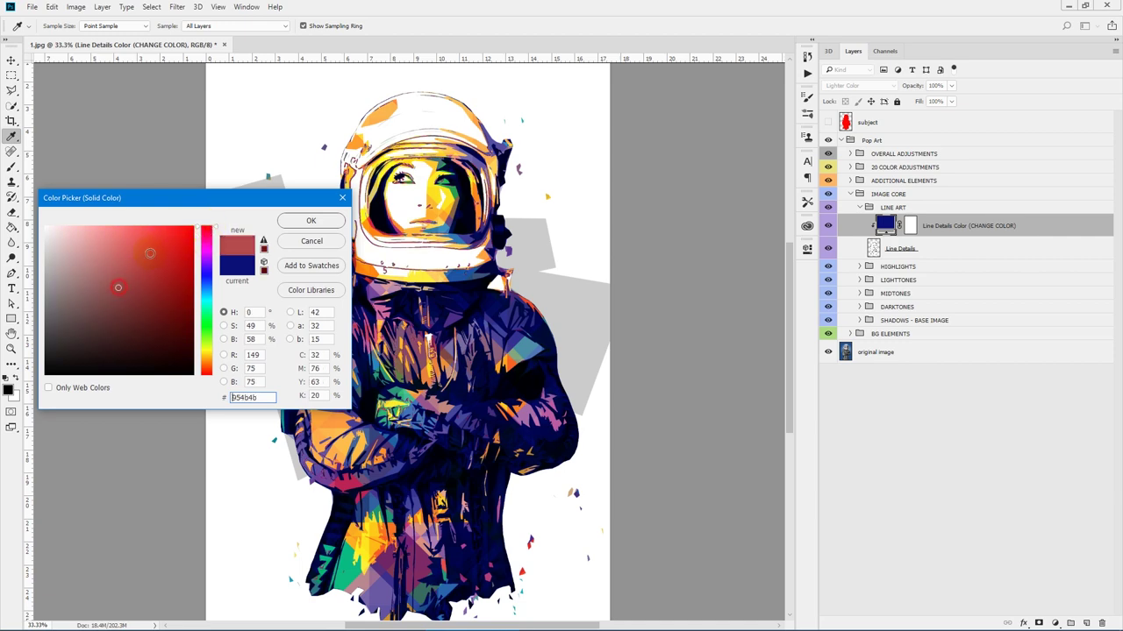
{"action": "left_click", "coordinate": [309, 240]}
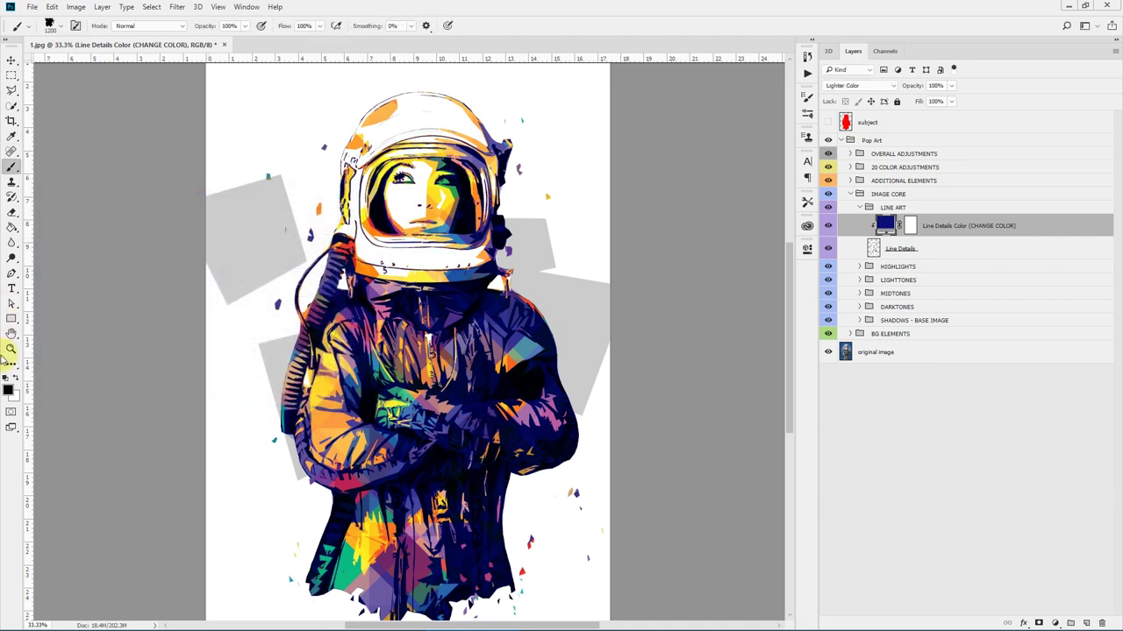
- Zoom in on the helmet, try a pure red line colour, then cancel to restore dark blue
{"action": "left_click", "coordinate": [10, 348]}
{"action": "left_click_drag", "start_coordinate": [167, 292], "coordinate": [788, 207]}
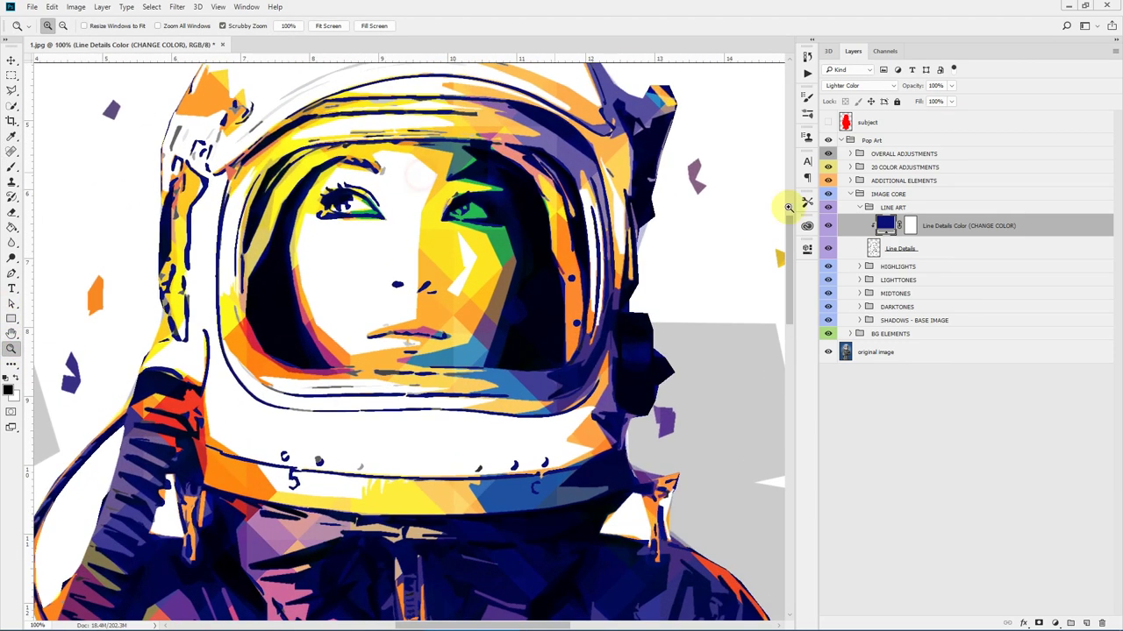
{"action": "double_click", "coordinate": [886, 223]}
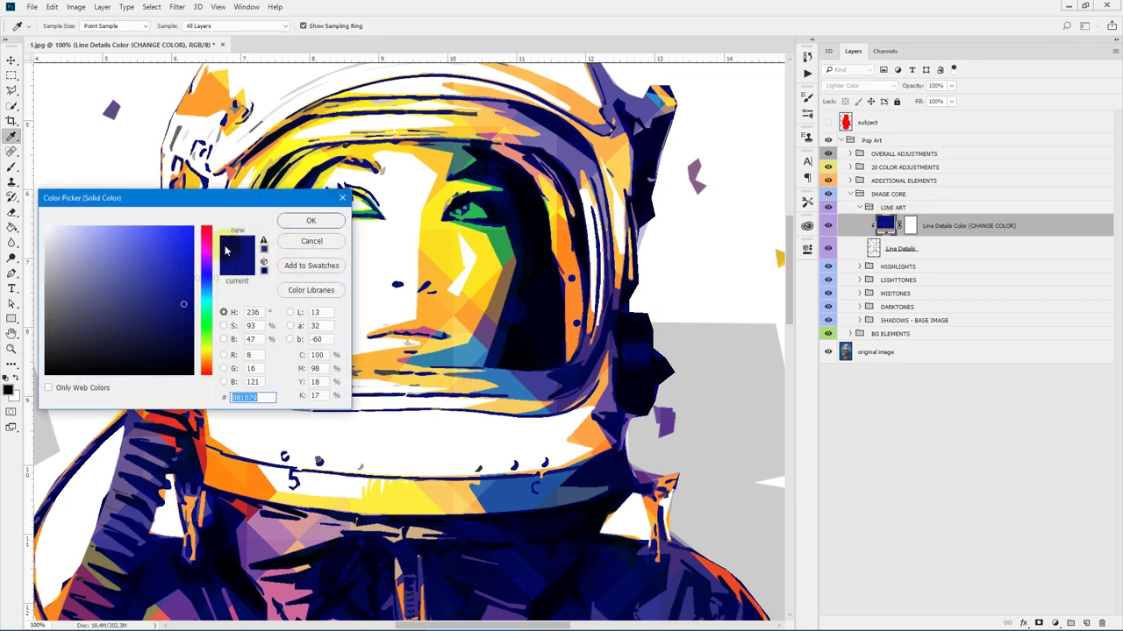
{"action": "left_click_drag", "start_coordinate": [207, 233], "coordinate": [625, 329]}
{"action": "left_click", "coordinate": [146, 246]}
{"action": "left_click", "coordinate": [575, 352]}
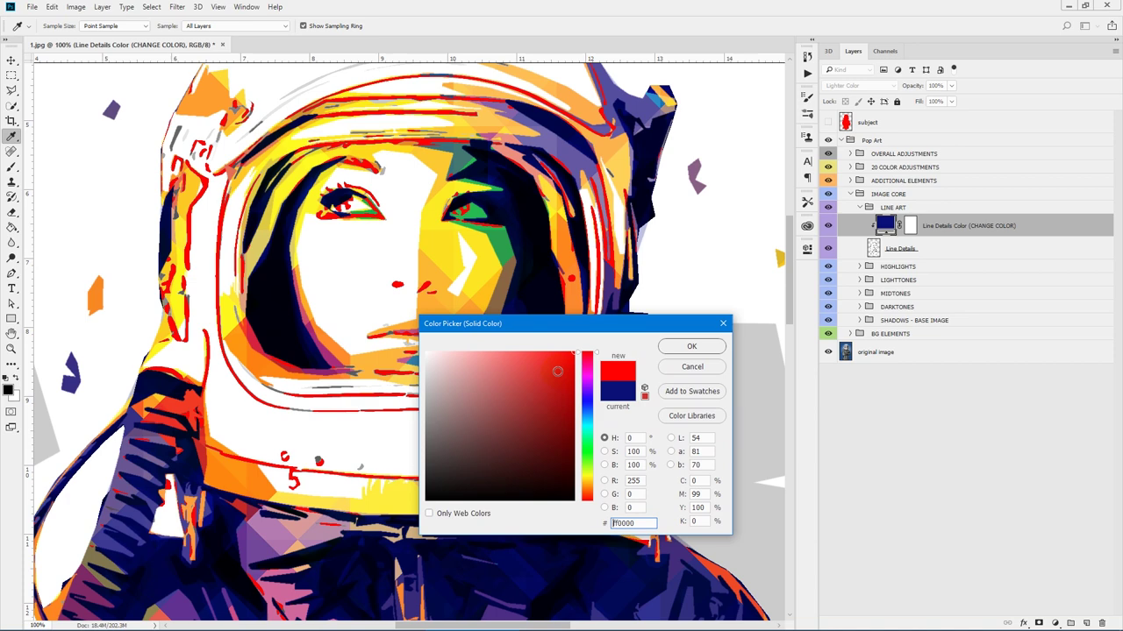
{"action": "left_click", "coordinate": [691, 367]}
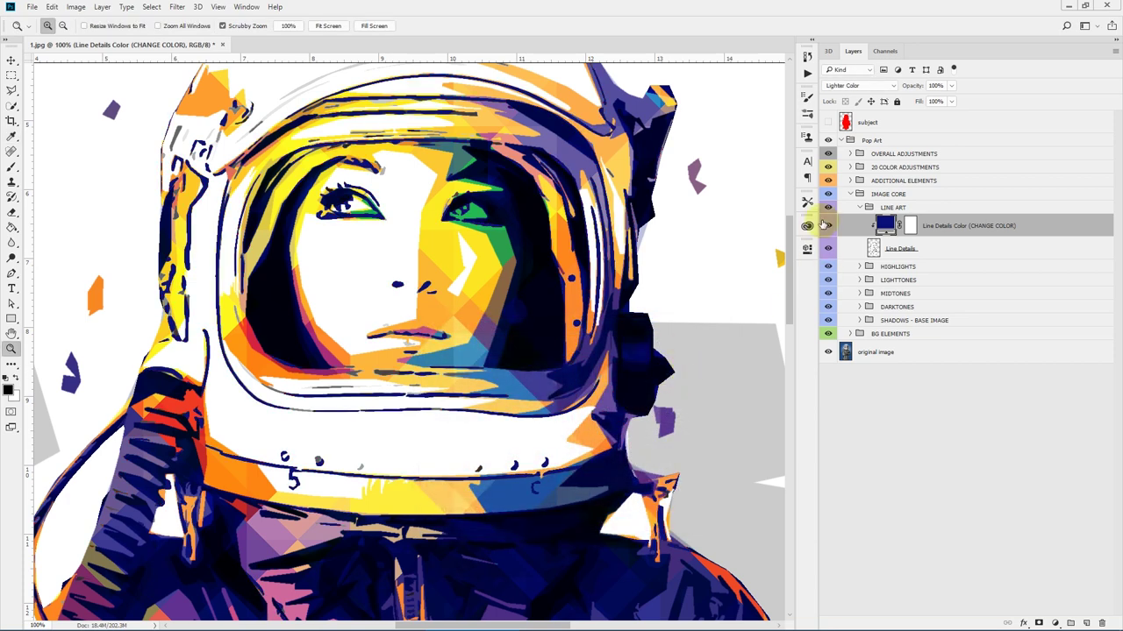
- Fit the artwork on screen with Ctrl+0, zoom in slightly, and collapse LINE ART
{"action": "key", "text": "ctrl+0"}
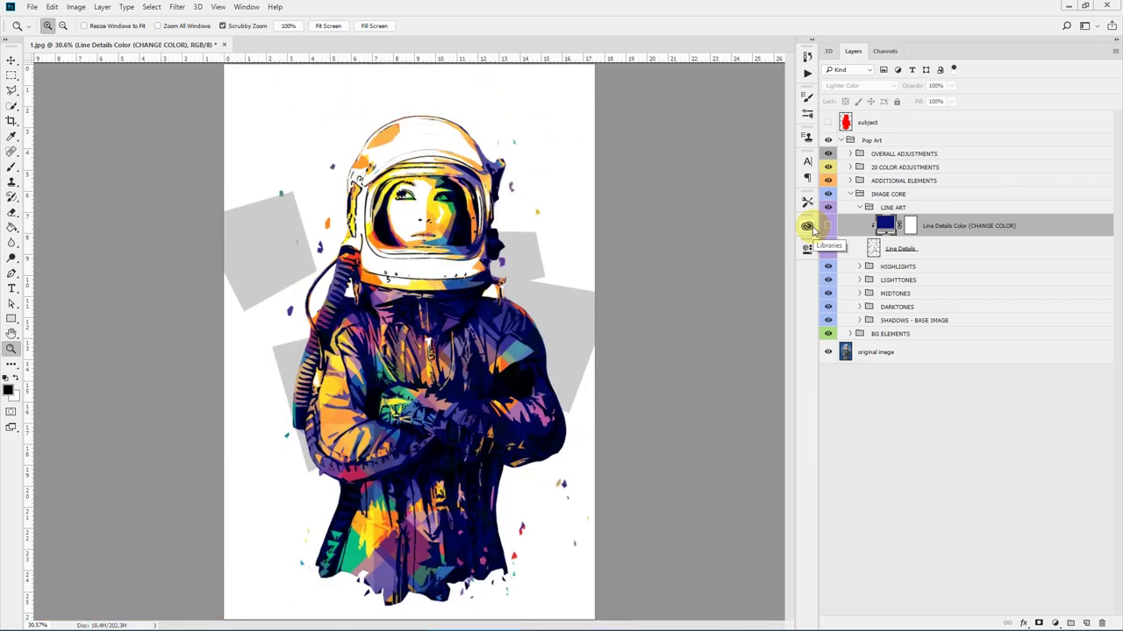
{"action": "left_click", "coordinate": [448, 210]}
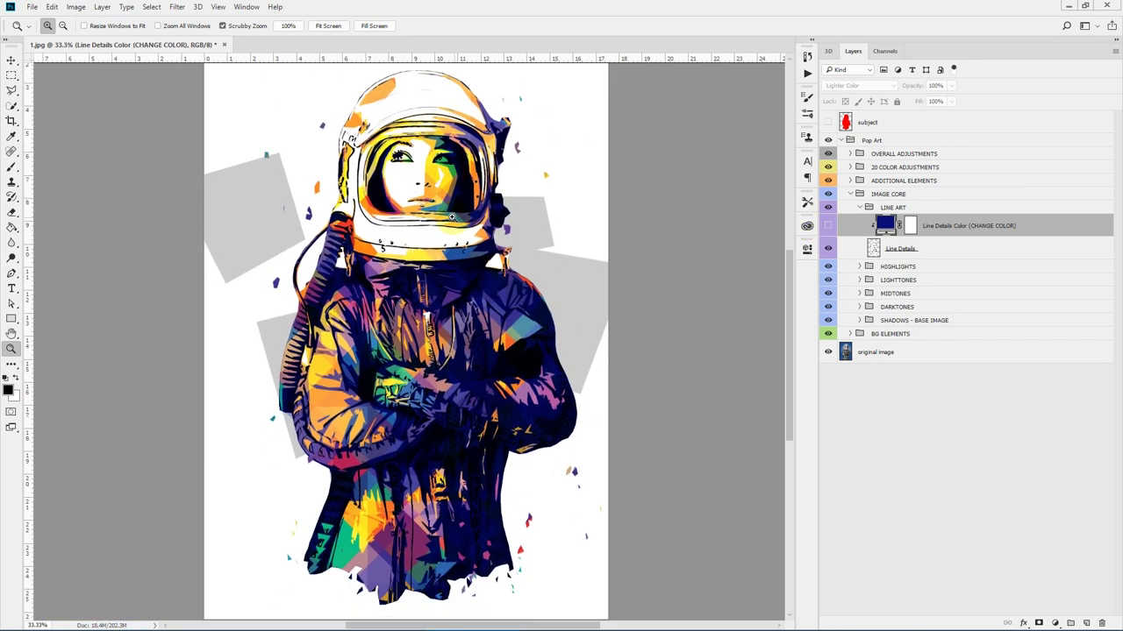
{"action": "left_click", "coordinate": [861, 208]}
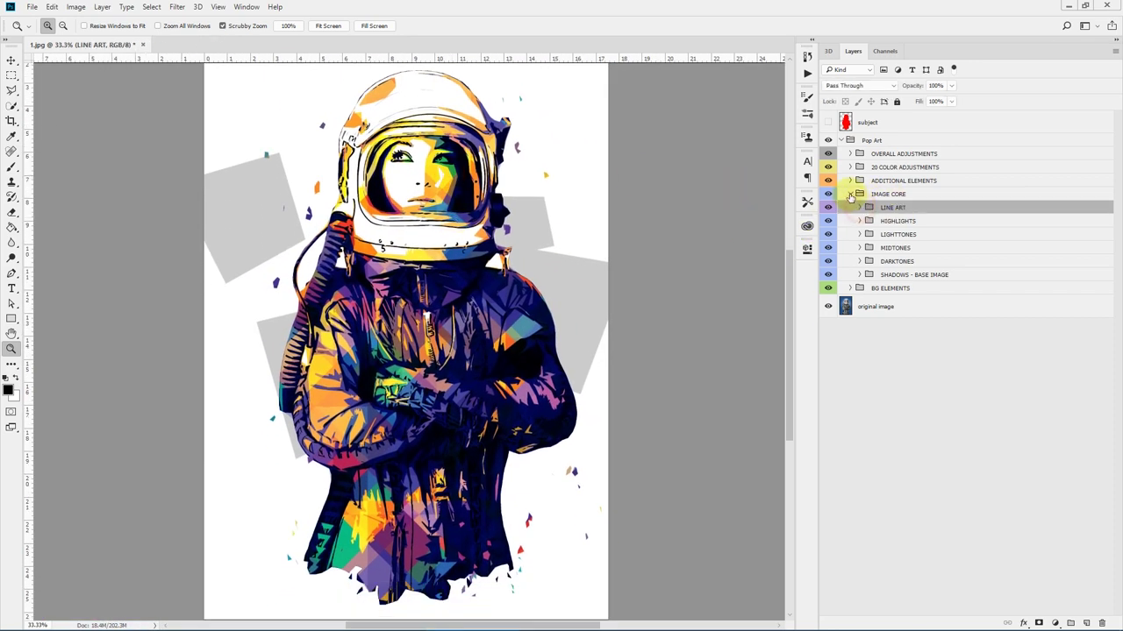
{"action": "left_click", "coordinate": [871, 181]}
{"action": "left_click", "coordinate": [849, 181]}
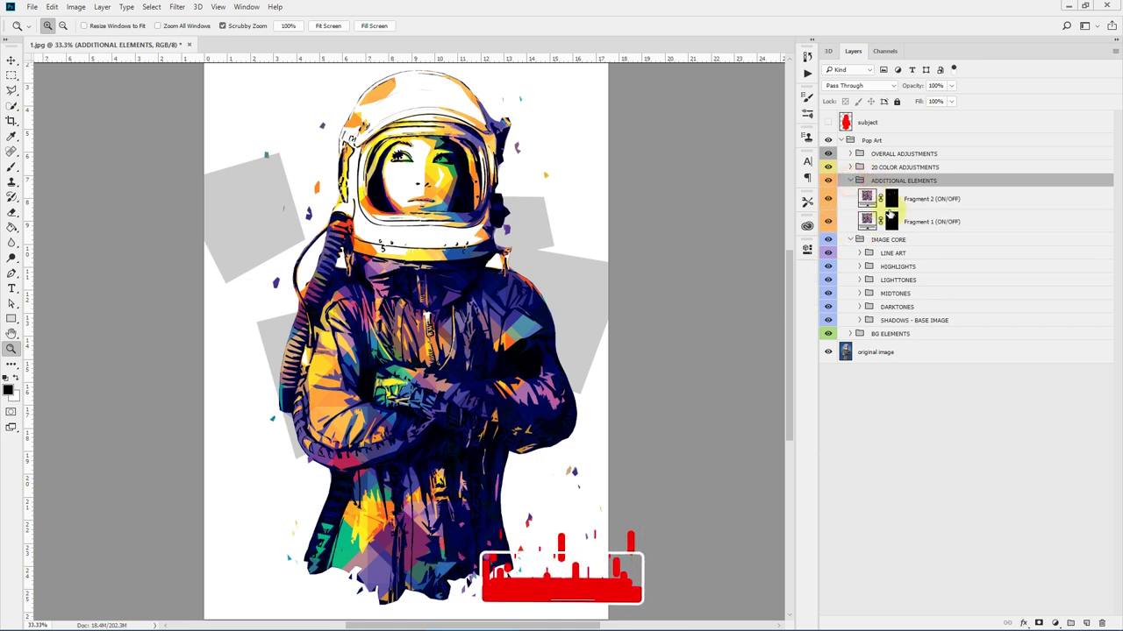
{"action": "left_click", "coordinate": [939, 198]}
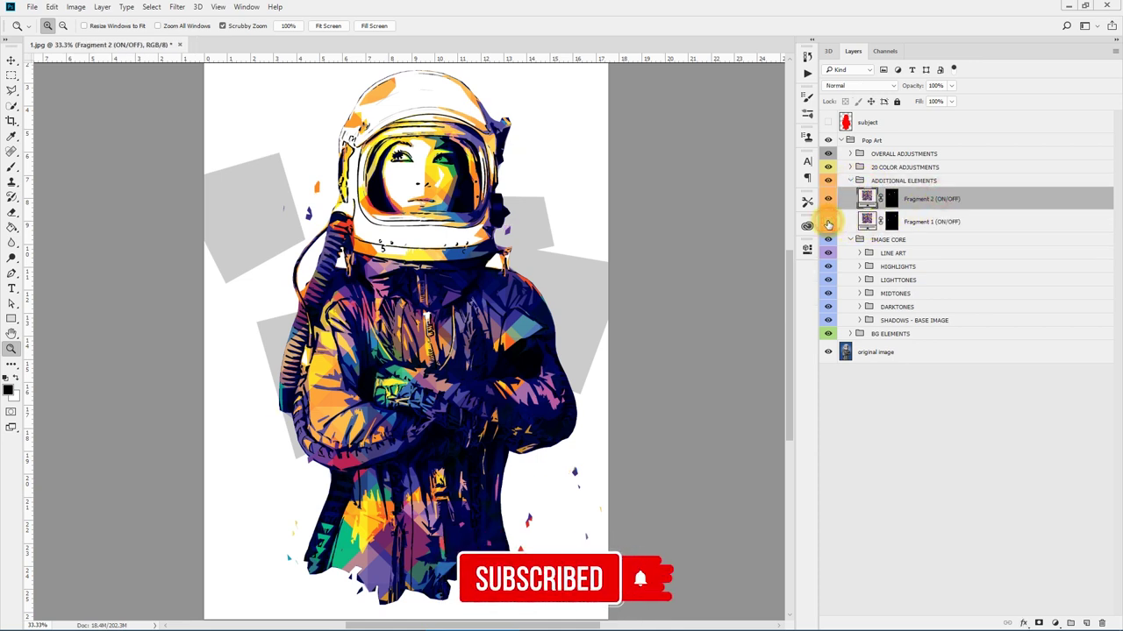
{"action": "left_click", "coordinate": [827, 198]}
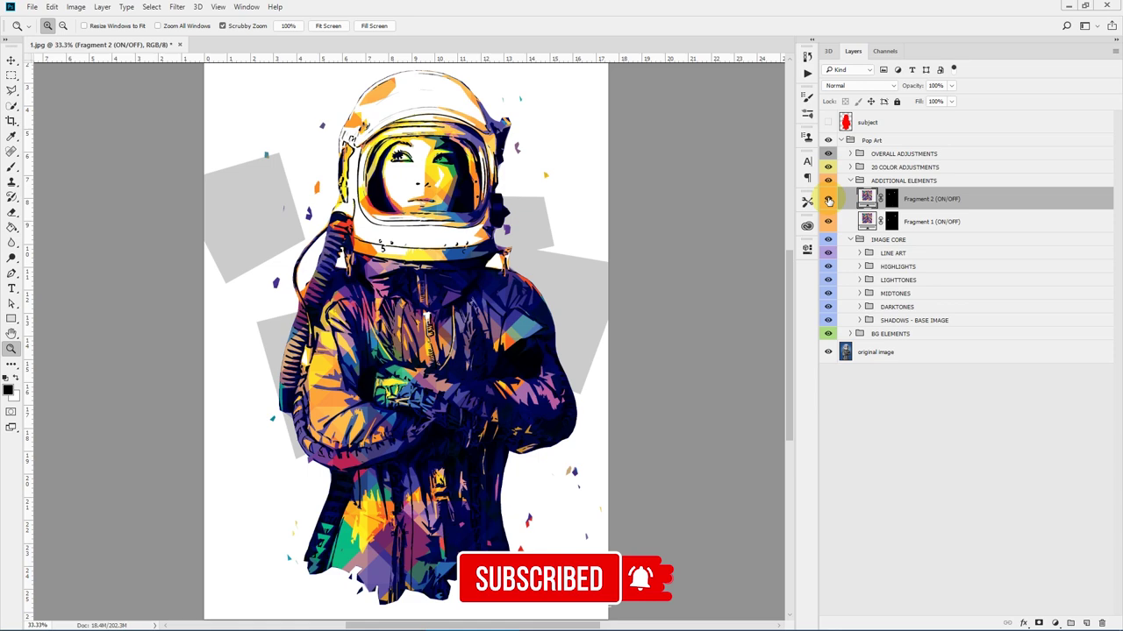
{"action": "left_click", "coordinate": [892, 198]}
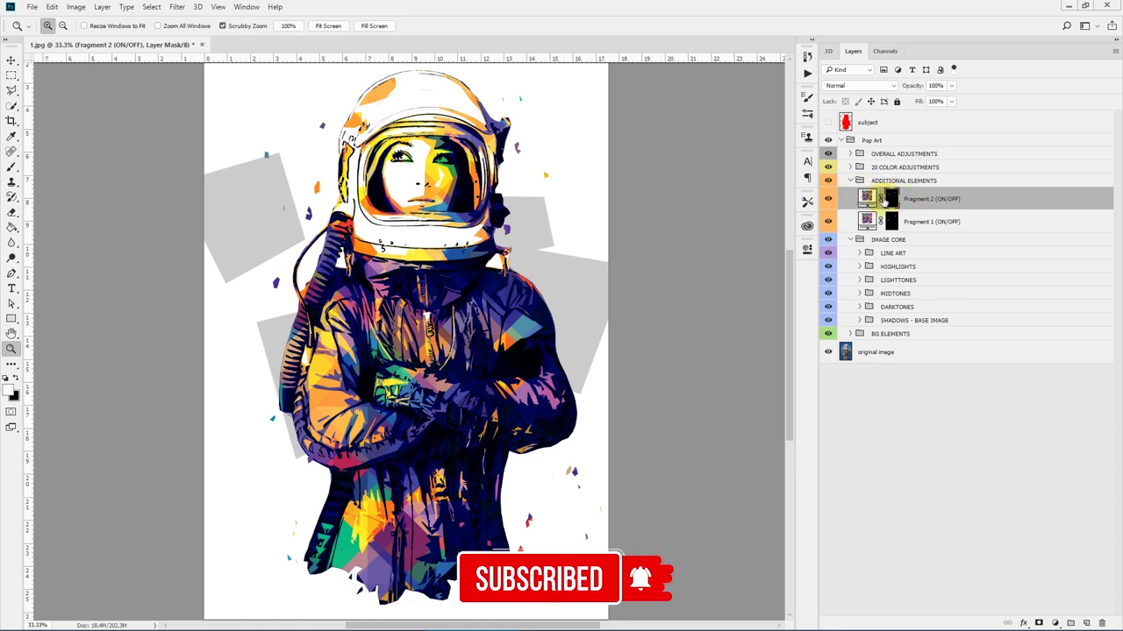
{"action": "left_click", "coordinate": [11, 166]}
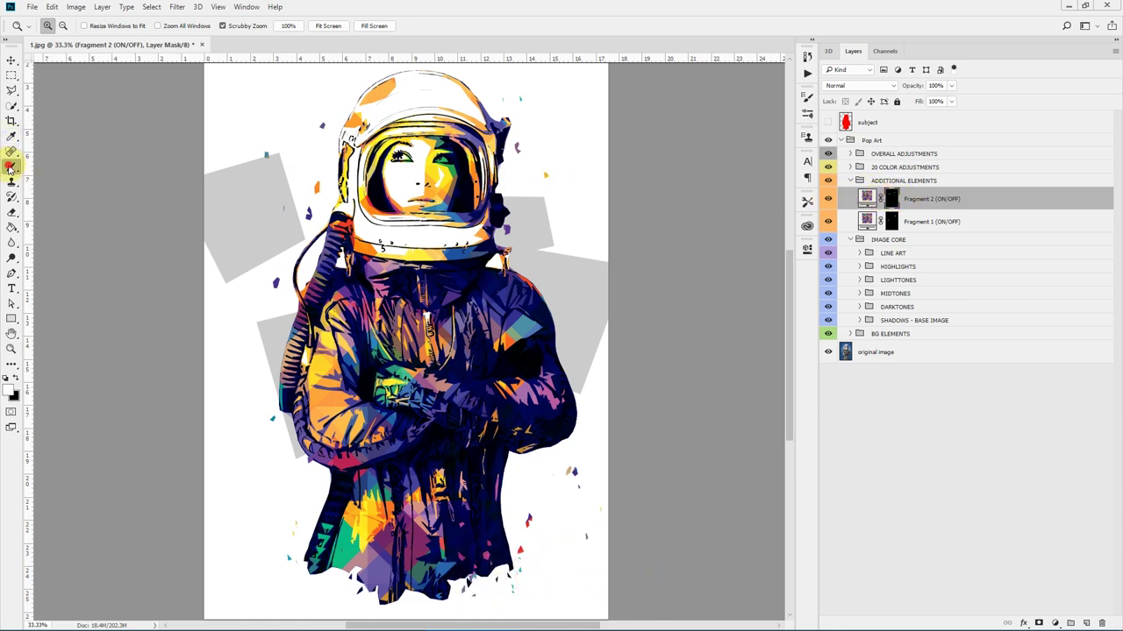
{"action": "left_click", "coordinate": [267, 157]}
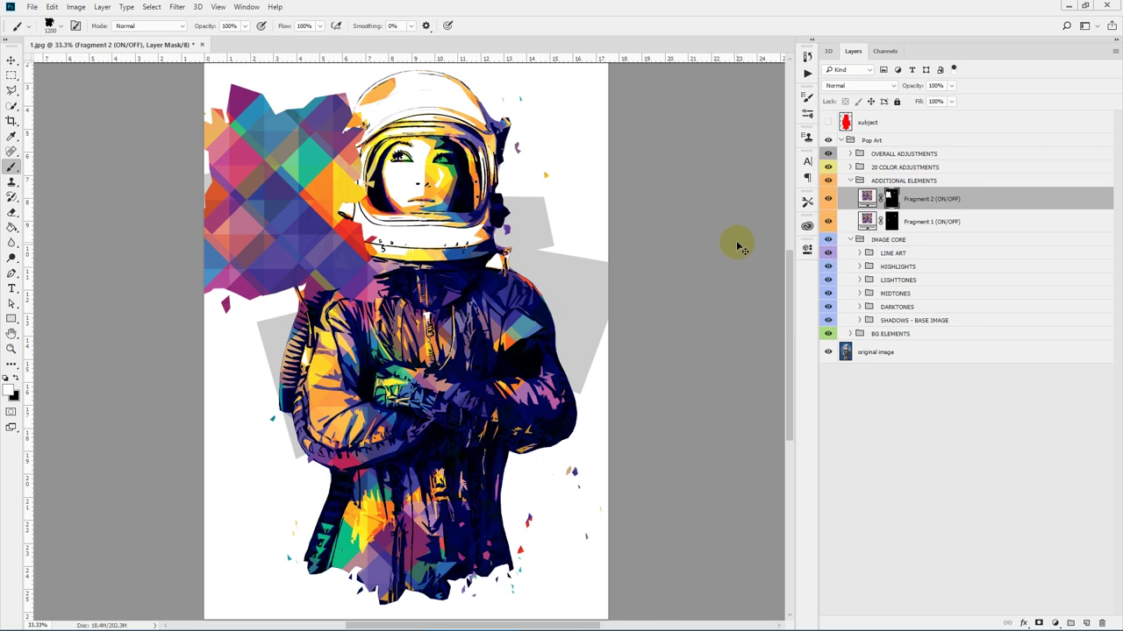
{"action": "key", "text": "ctrl+z"}
{"action": "left_click", "coordinate": [850, 181]}
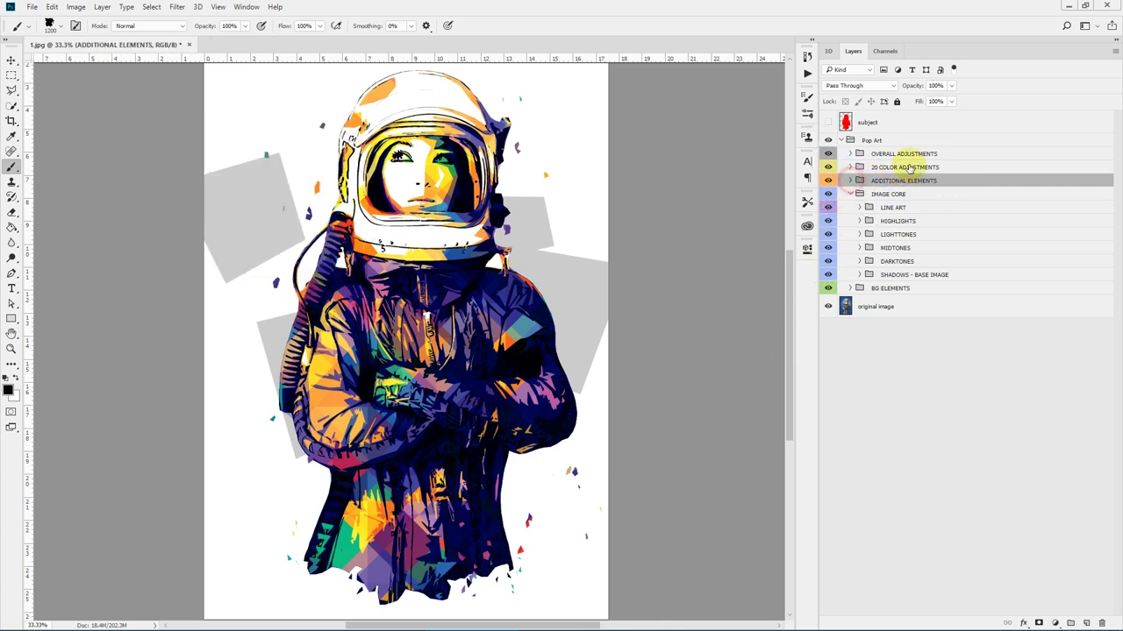
- Preview Color Effect 16 and neighbouring effects, leave them hidden, then expand OVERALL ADJUSTMENTS
{"action": "left_click", "coordinate": [864, 170]}
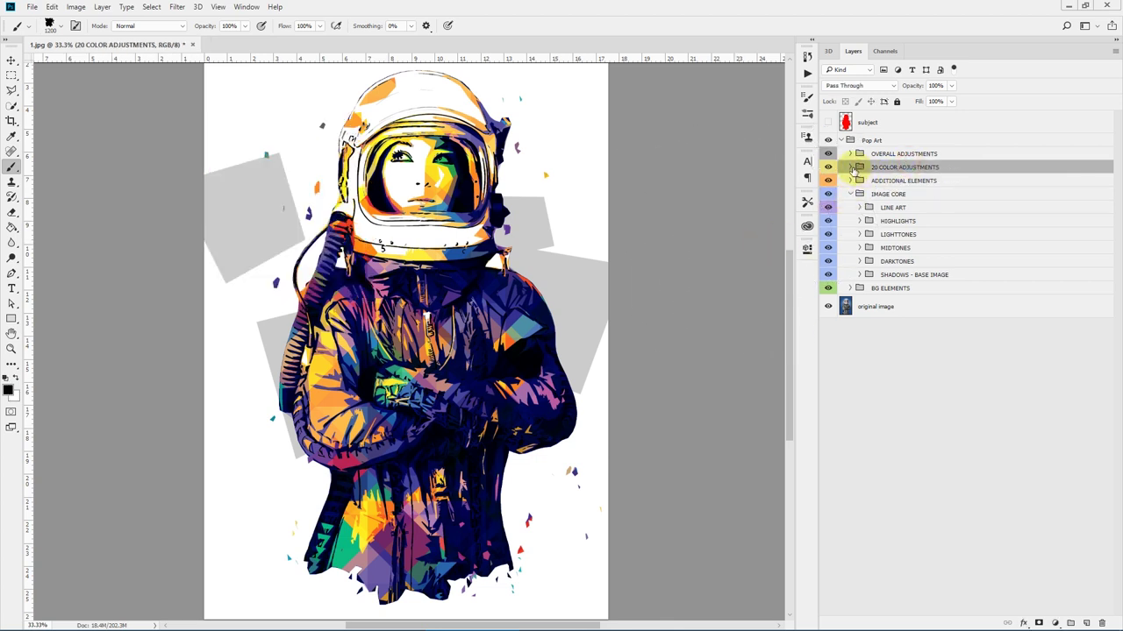
{"action": "left_click", "coordinate": [851, 168]}
{"action": "scroll", "coordinate": [977, 342], "scroll_direction": "down", "scroll_amount": 1}
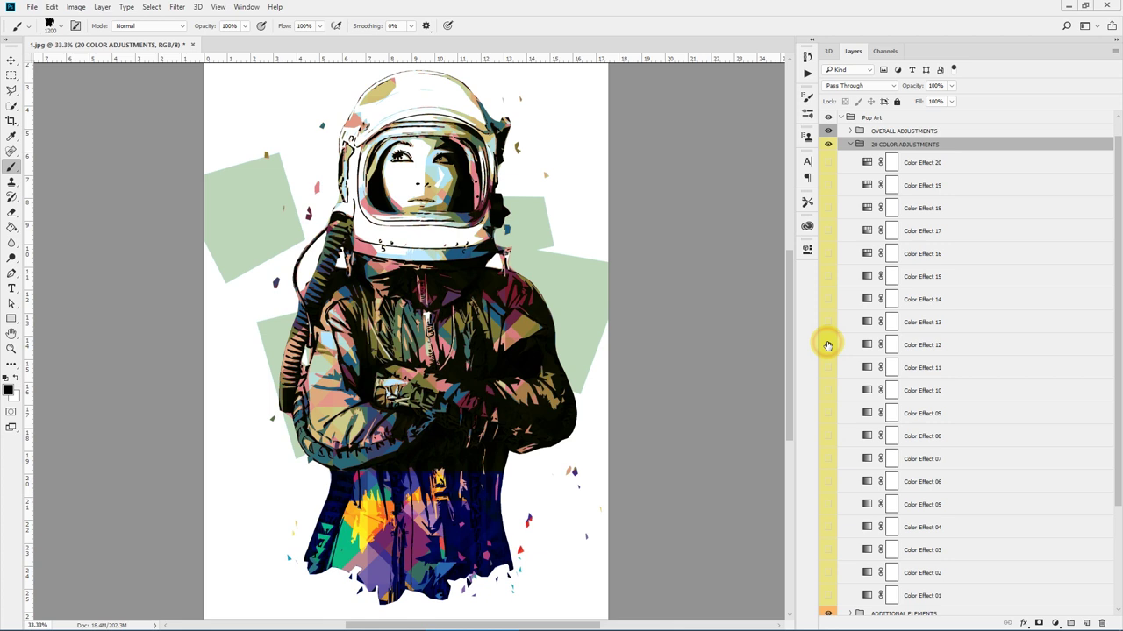
{"action": "left_click", "coordinate": [831, 253]}
{"action": "left_click_drag", "start_coordinate": [830, 256], "coordinate": [830, 200]}
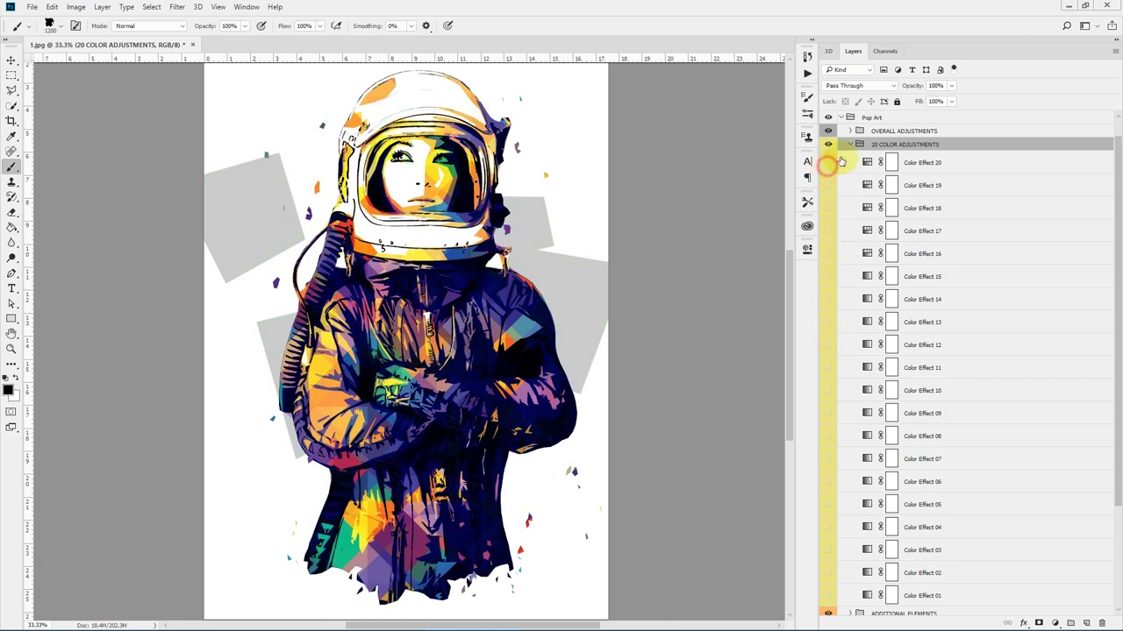
{"action": "left_click", "coordinate": [850, 146]}
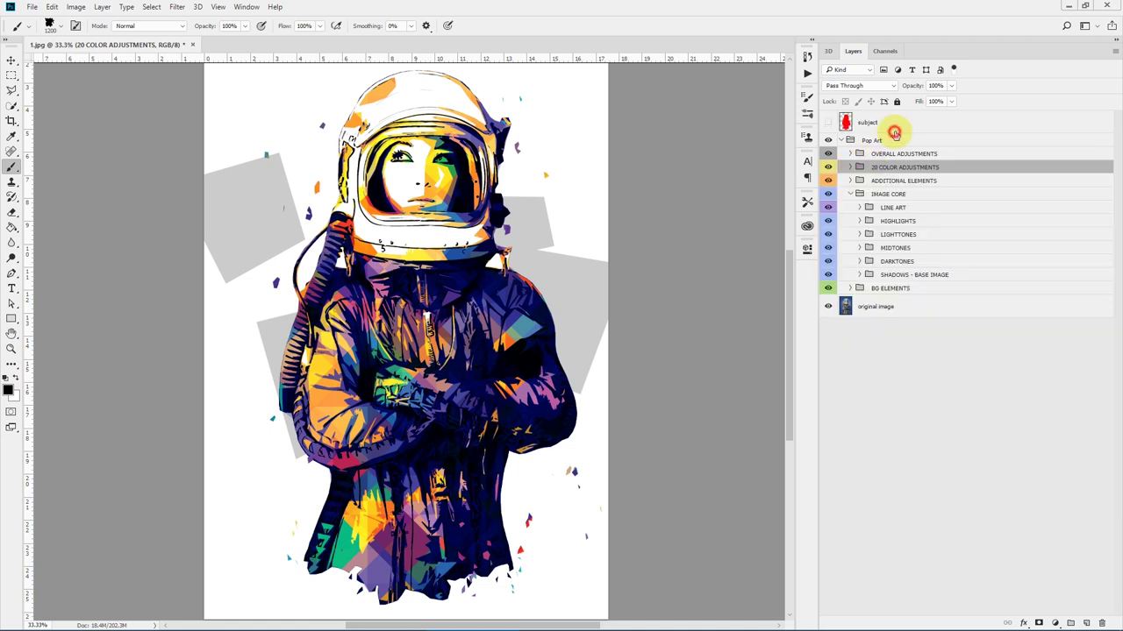
{"action": "left_click", "coordinate": [851, 154]}
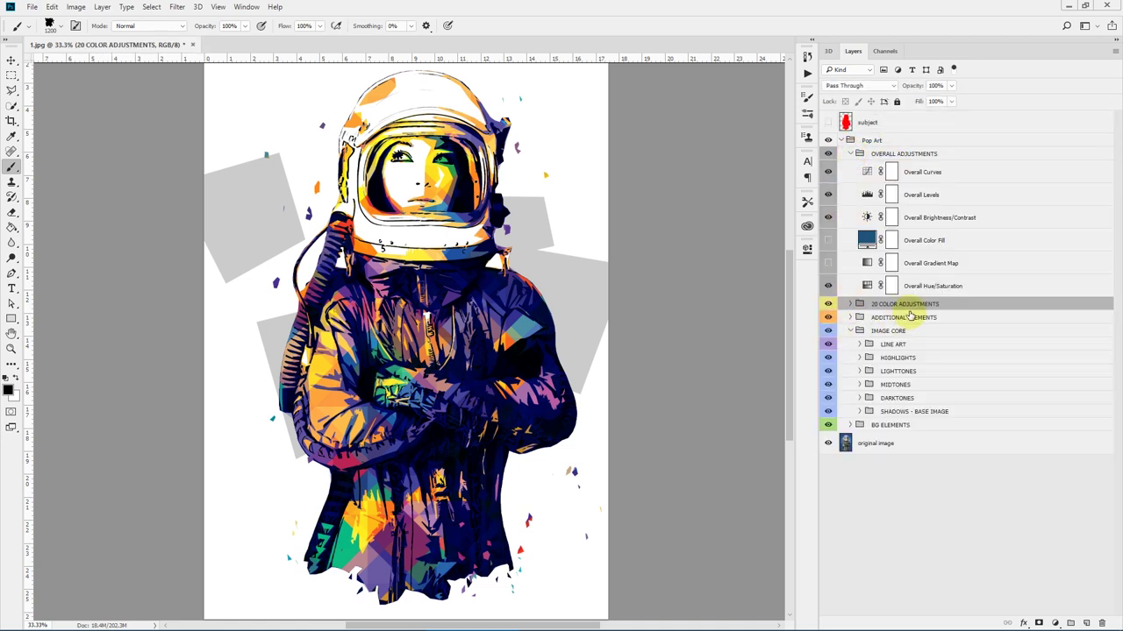
- Shift the Overall Hue/Saturation hue to about +108, then hide that adjustment
{"action": "left_click", "coordinate": [953, 286]}
{"action": "double_click", "coordinate": [868, 284]}
{"action": "left_click_drag", "start_coordinate": [699, 326], "coordinate": [760, 323]}
{"action": "left_click", "coordinate": [772, 245]}
{"action": "left_click", "coordinate": [826, 286]}
- Turn on the Overall Gradient Map and give it the Red, Violet, Yellow-Green gradient
{"action": "left_click_drag", "start_coordinate": [826, 286], "coordinate": [828, 263]}
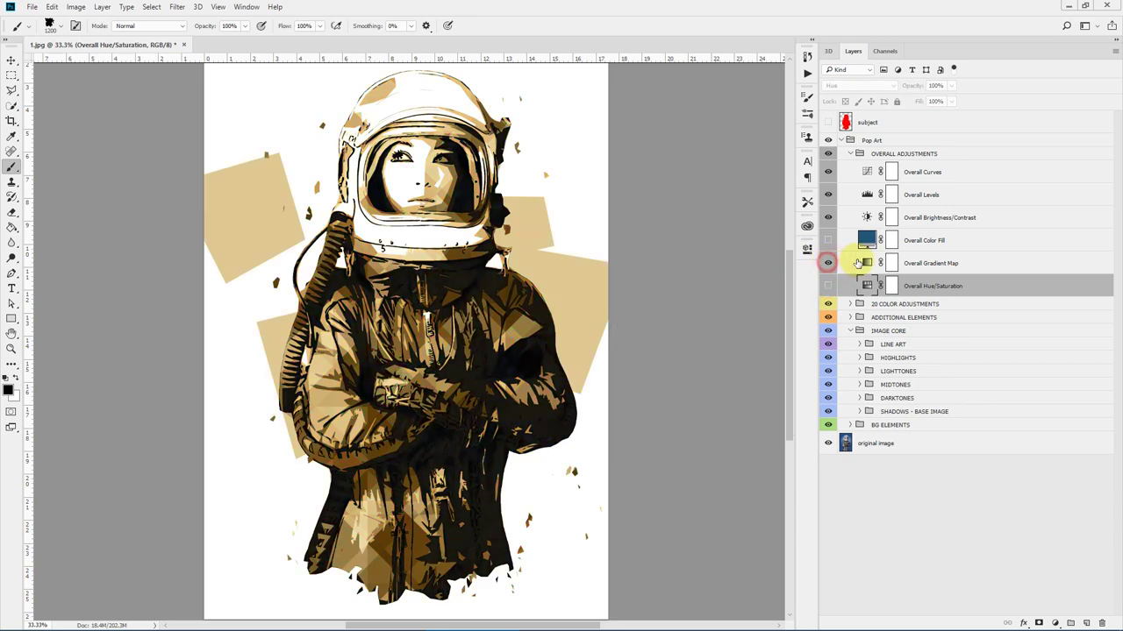
{"action": "double_click", "coordinate": [867, 263]}
{"action": "left_click", "coordinate": [693, 291]}
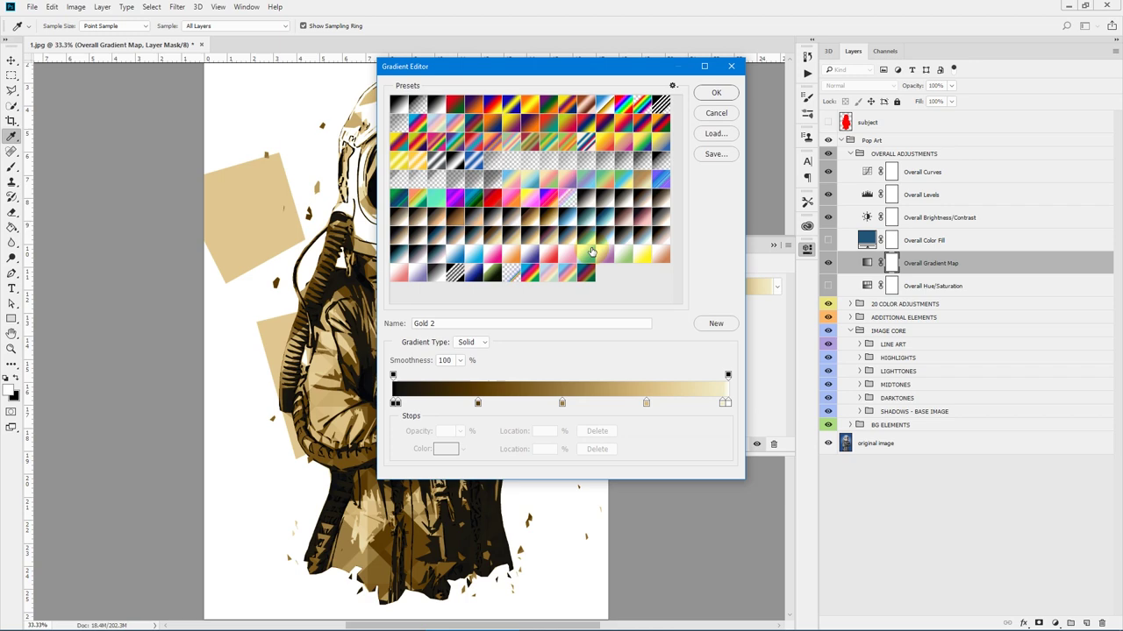
{"action": "left_click_drag", "start_coordinate": [540, 67], "coordinate": [800, 75]}
{"action": "left_click", "coordinate": [870, 138]}
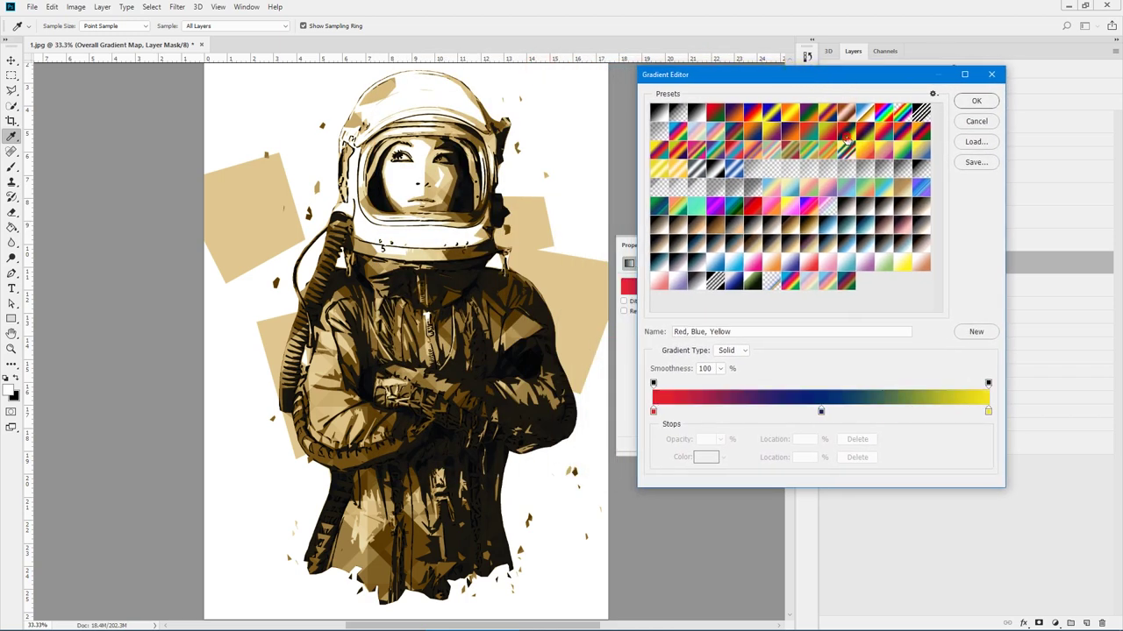
{"action": "left_click", "coordinate": [871, 136]}
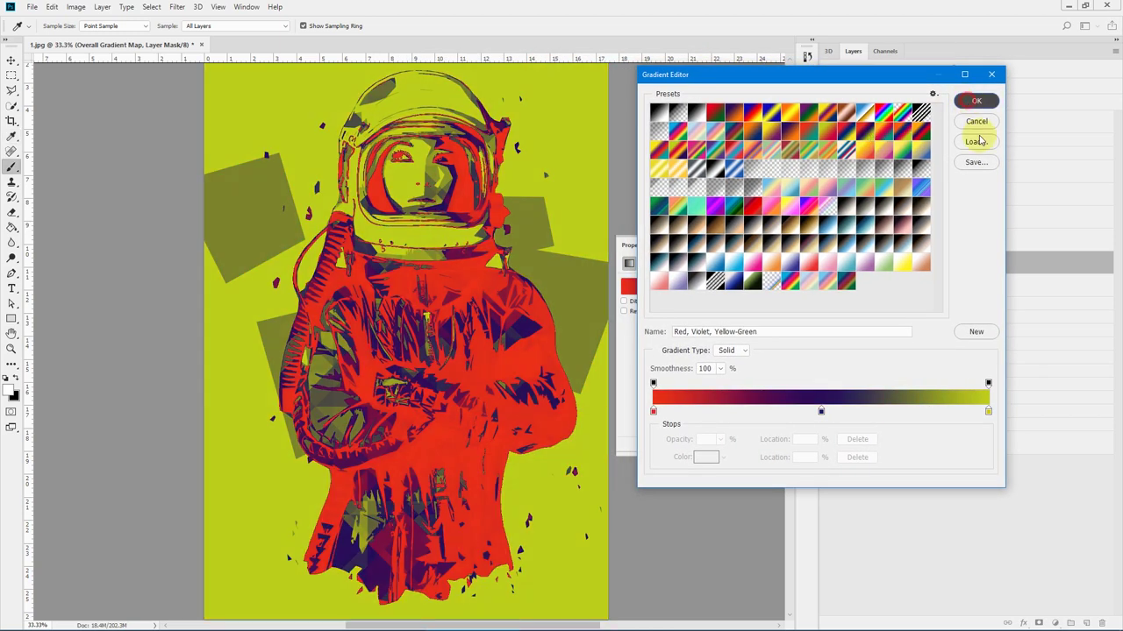
{"action": "left_click", "coordinate": [975, 101]}
- Try Color blend mode, settle on Hue for the gradient map, then hide it
{"action": "left_click", "coordinate": [840, 86]}
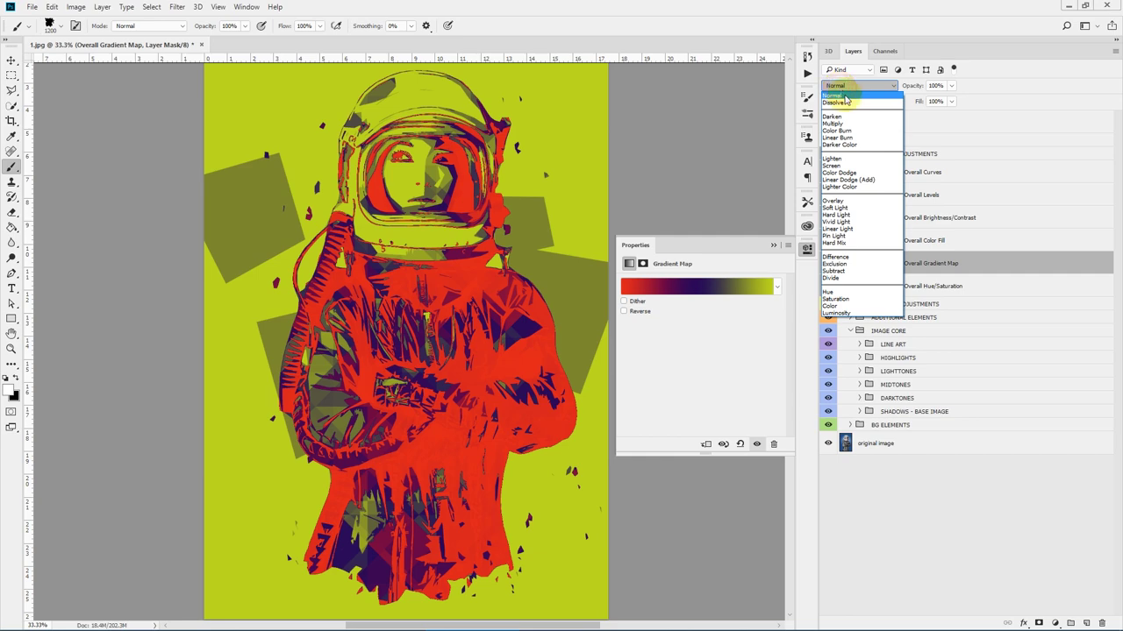
{"action": "left_click", "coordinate": [846, 306]}
{"action": "left_click", "coordinate": [831, 86]}
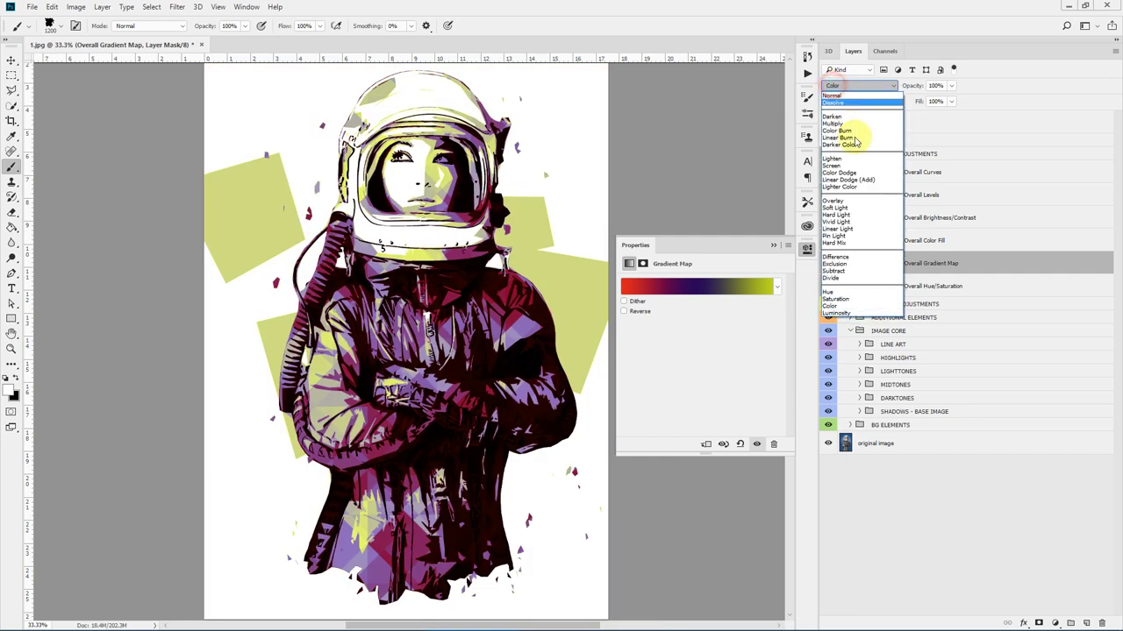
{"action": "left_click", "coordinate": [829, 292]}
{"action": "left_click", "coordinate": [826, 263]}
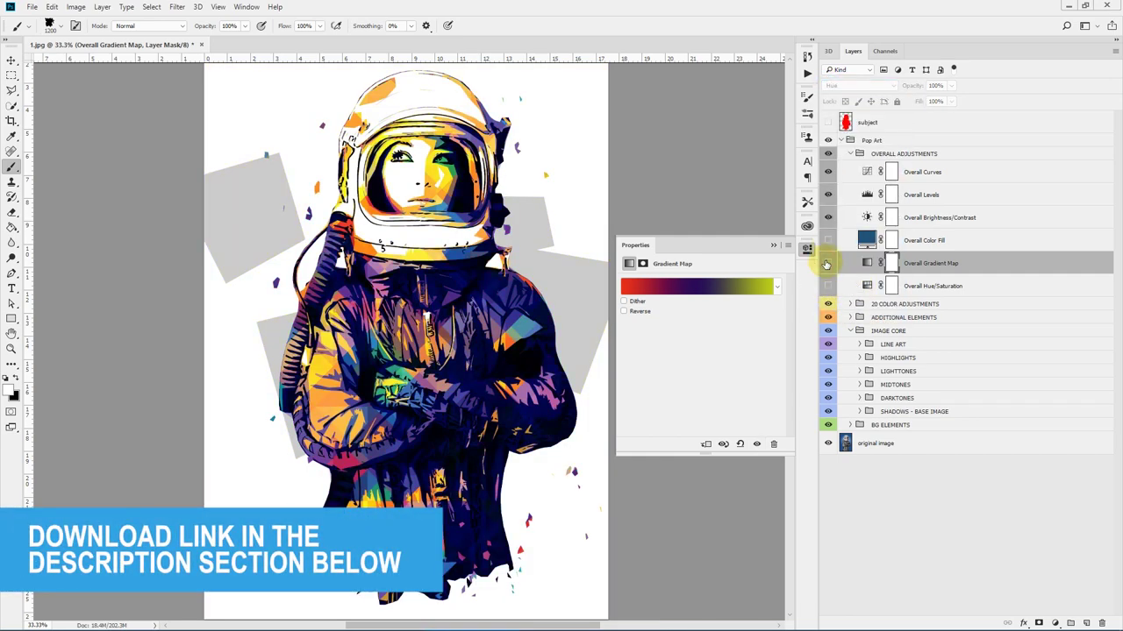
- Try lighter blue and red fill colours, cancel to keep blue, then hide Overall Color Fill
{"action": "double_click", "coordinate": [866, 239]}
{"action": "left_click", "coordinate": [543, 374]}
{"action": "left_click_drag", "start_coordinate": [585, 367], "coordinate": [585, 393]}
{"action": "left_click", "coordinate": [692, 367]}
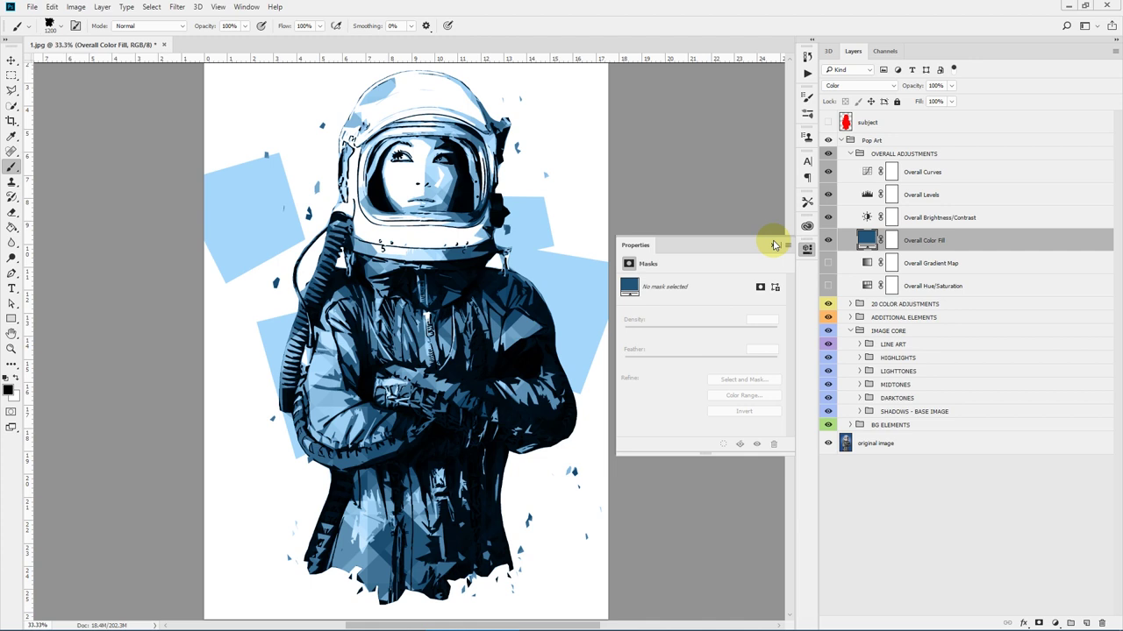
{"action": "left_click", "coordinate": [773, 242]}
{"action": "left_click", "coordinate": [829, 239]}
- Look at the Brightness/Contrast and Levels settings without changing them
{"action": "double_click", "coordinate": [867, 217]}
{"action": "left_click", "coordinate": [776, 242]}
{"action": "double_click", "coordinate": [864, 193]}
{"action": "left_click", "coordinate": [775, 244]}
- Add and bend points on the Blue channel curve in Overall Curves
{"action": "double_click", "coordinate": [867, 171]}
{"action": "left_click", "coordinate": [684, 297]}
{"action": "left_click", "coordinate": [674, 331]}
{"action": "left_click", "coordinate": [708, 374]}
{"action": "left_click_drag", "start_coordinate": [746, 339], "coordinate": [748, 353]}
{"action": "left_click", "coordinate": [680, 396]}
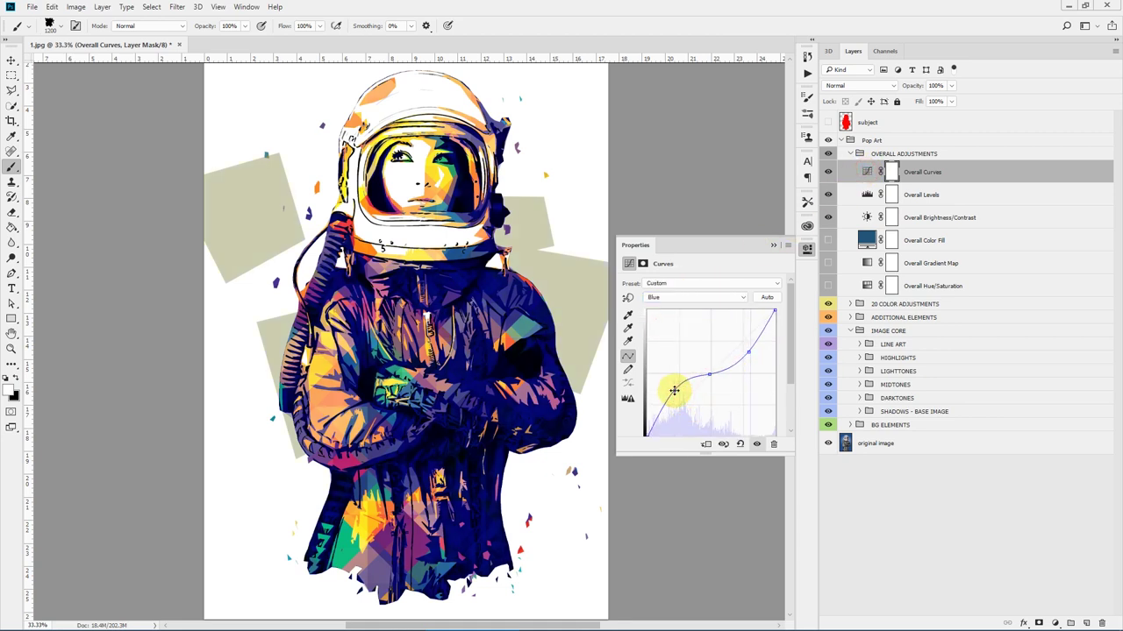
{"action": "left_click", "coordinate": [773, 243]}
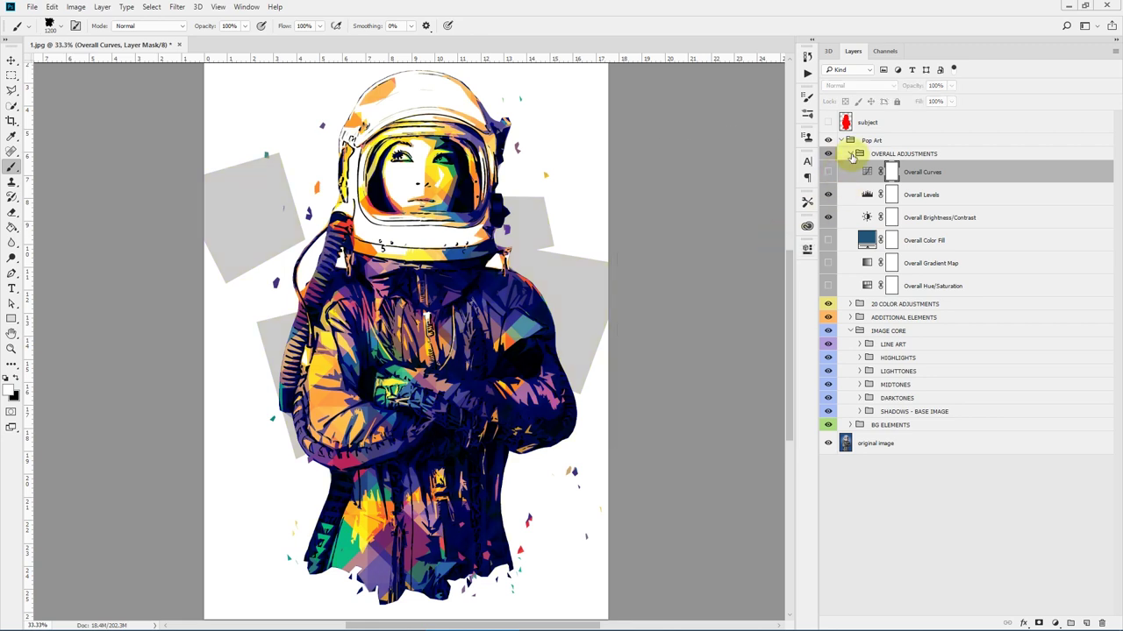
- Collapse OVERALL ADJUSTMENTS and select the whole Pop Art group
{"action": "left_click", "coordinate": [851, 154]}
{"action": "left_click", "coordinate": [888, 154]}
{"action": "left_click", "coordinate": [867, 141]}
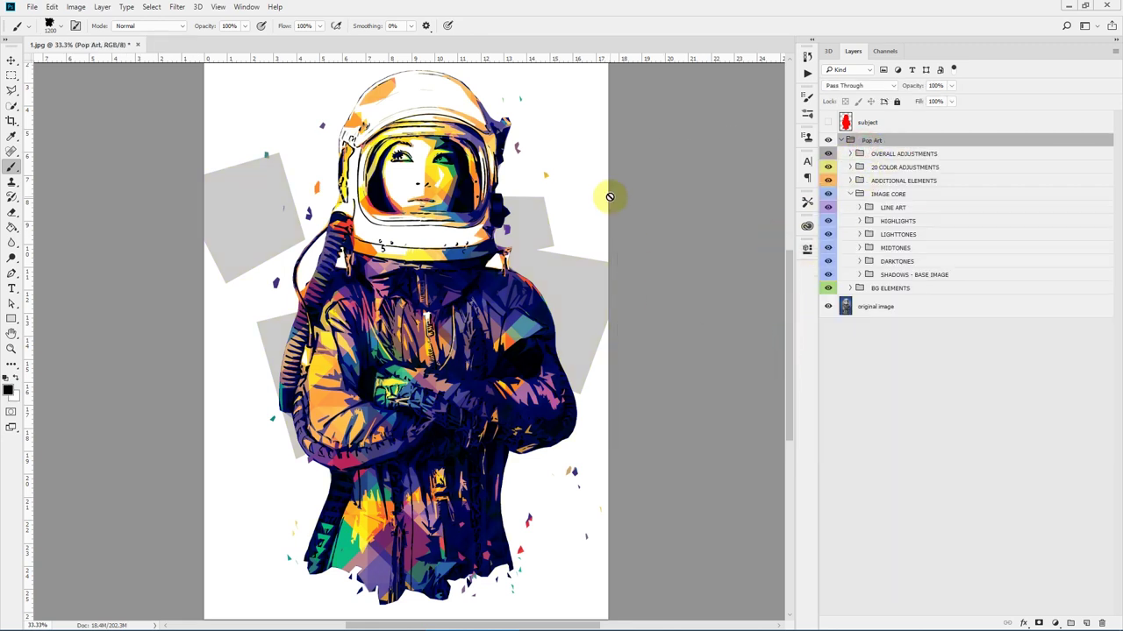